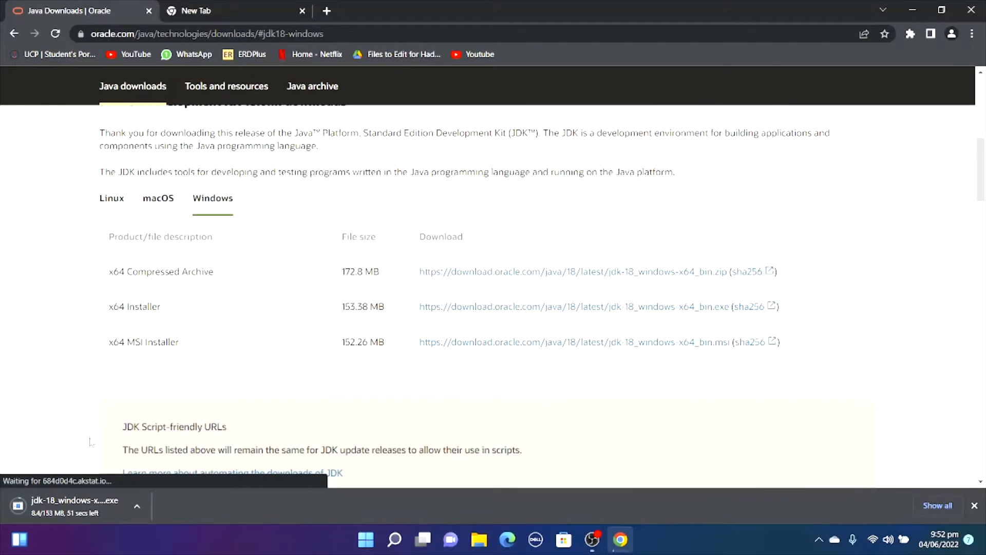
Open the browser's downloads list to check the progress of the JDK installer download.
left_click(972, 35)
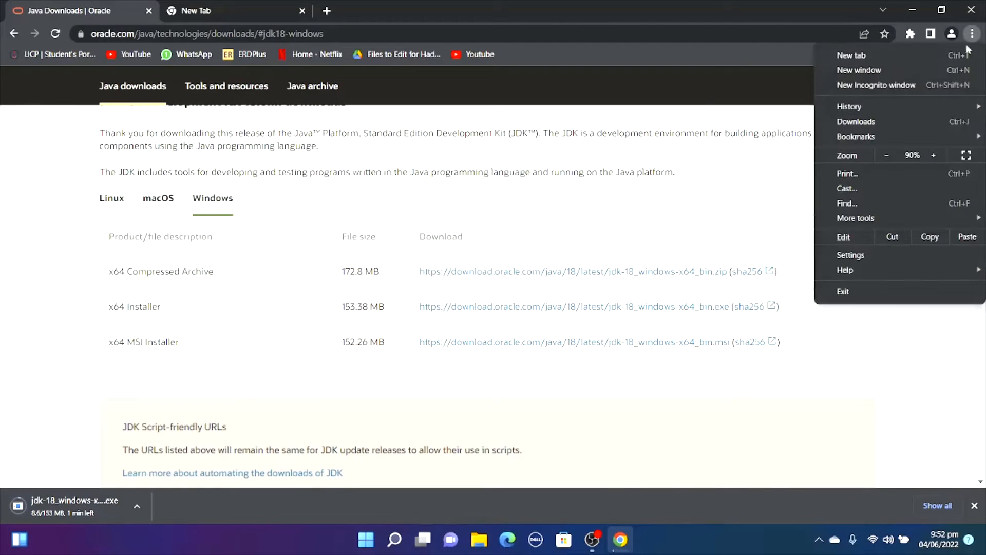
left_click(856, 123)
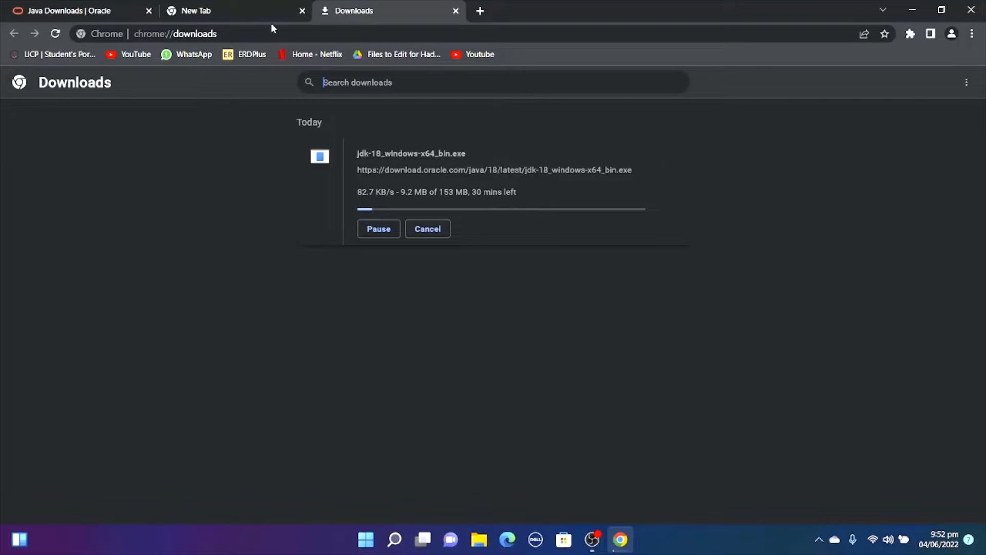
Search Google for "hadoop download" in the empty tab and open the Apache Hadoop Download page from the results.
left_click(280, 7)
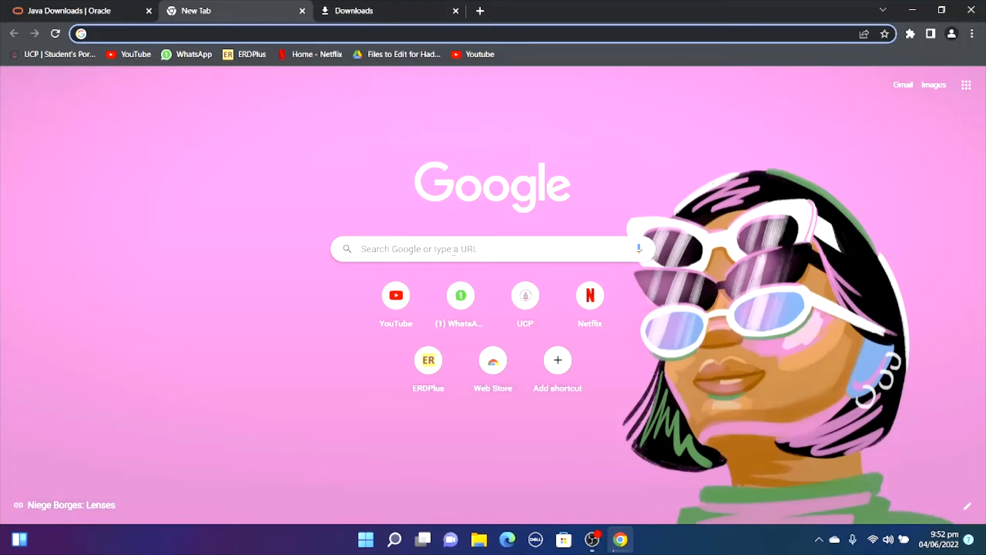
left_click(465, 250)
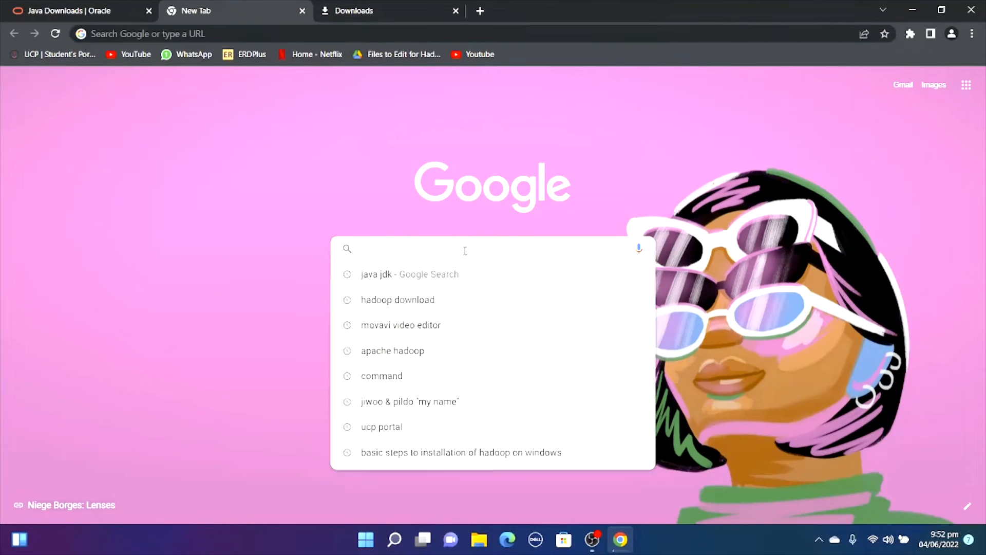
type("hadoop download")
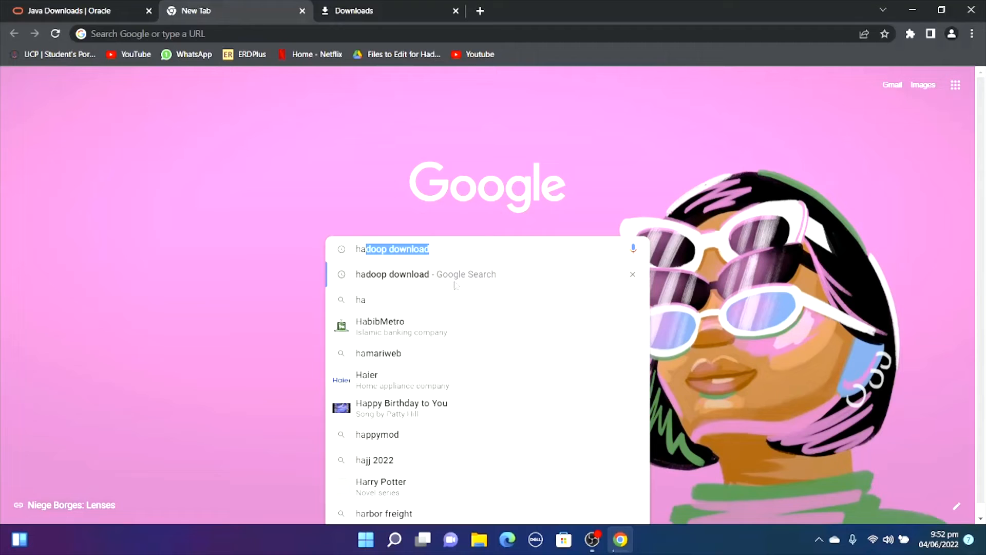
left_click(455, 276)
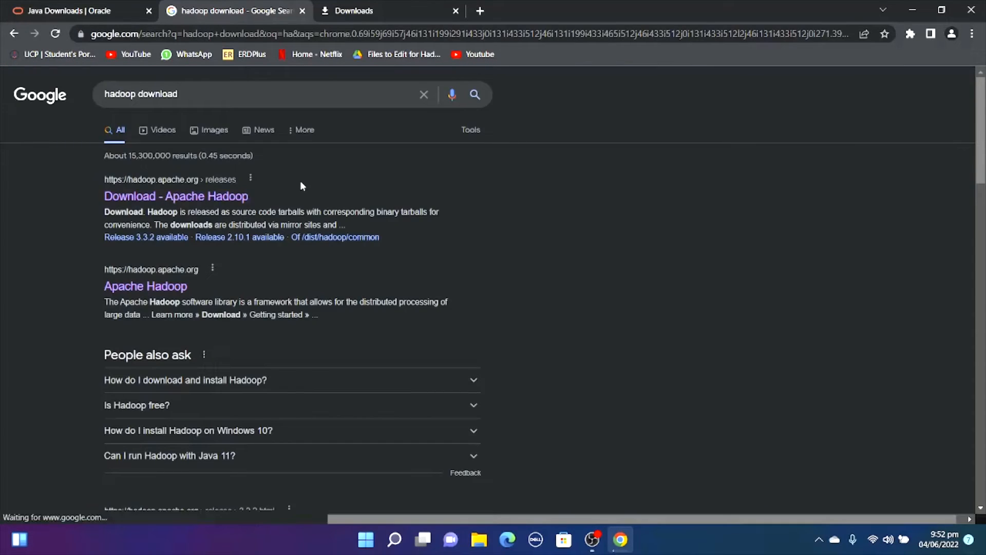
left_click_drag(299, 181, 325, 164)
left_click(325, 169)
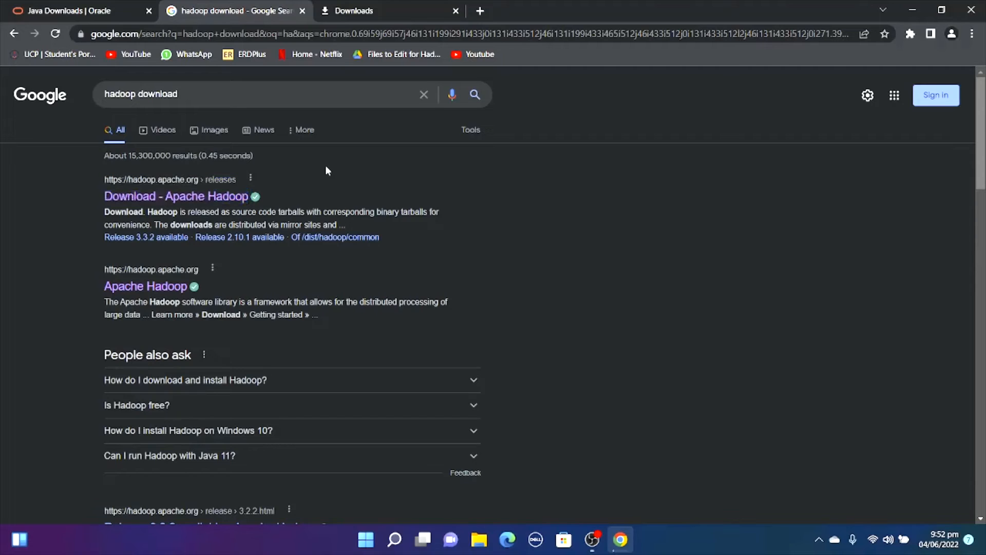
left_click(129, 197)
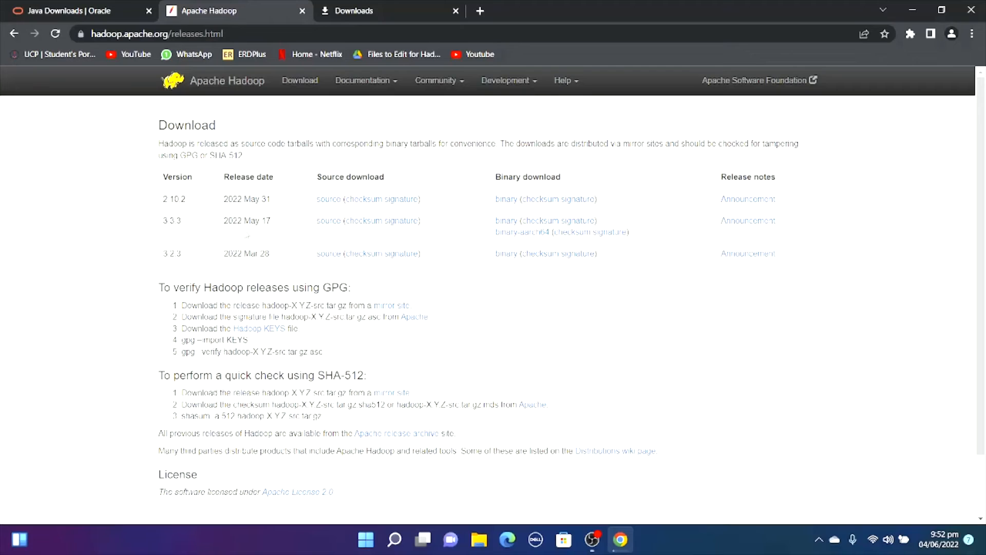
Download the Hadoop 3.3.3 binary hadoop-3.3.3.tar.gz from the suggested Apache site and check it in the browser's downloads list.
left_click(502, 225)
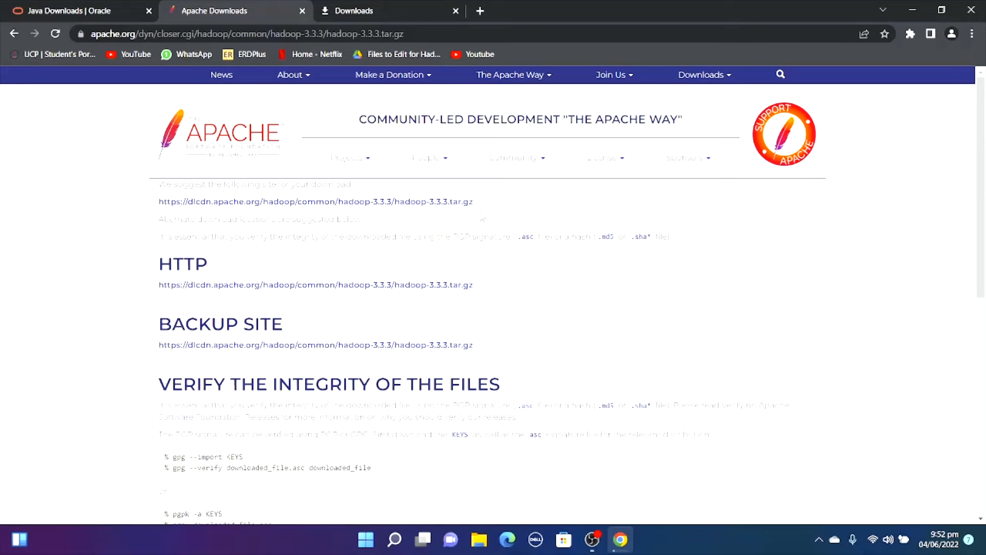
left_click(355, 201)
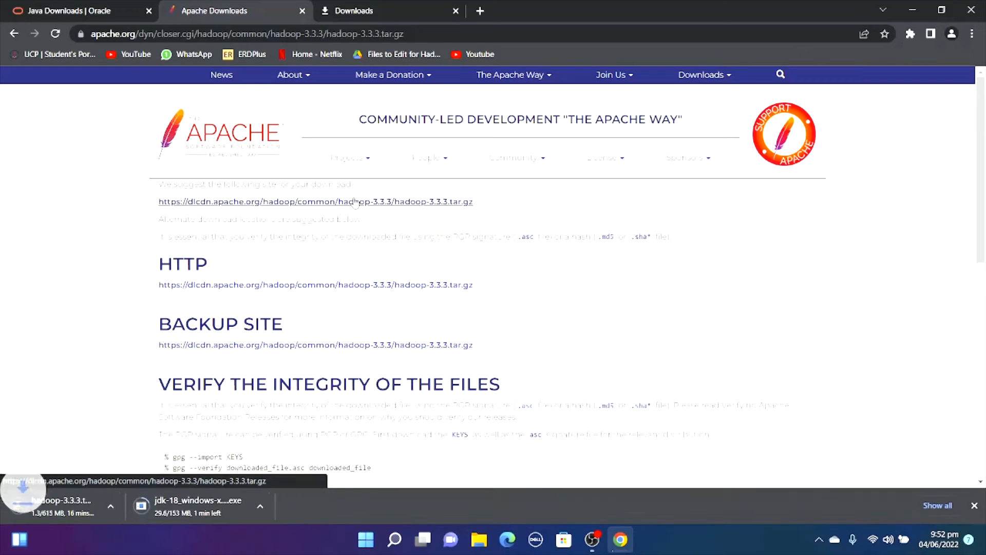
left_click(971, 33)
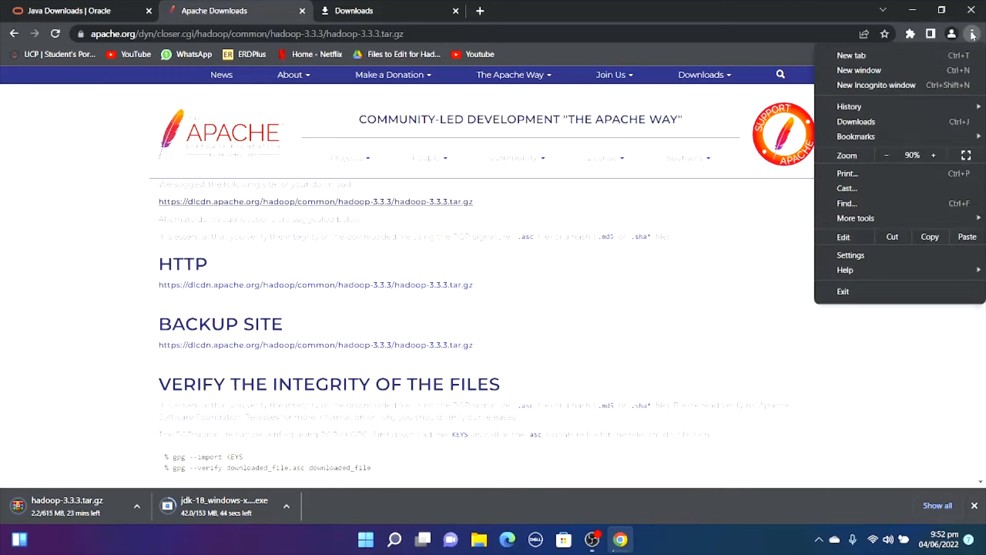
left_click(873, 121)
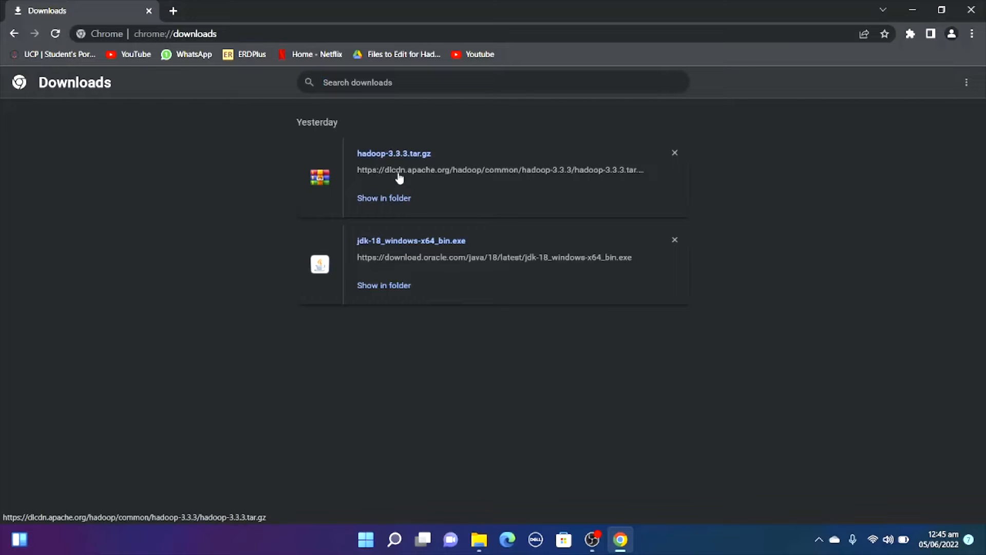
Switch to File Explorer, run the jdk-18_windows-x64_bin installer from the C: drive, and browse for a different destination folder.
left_click(479, 539)
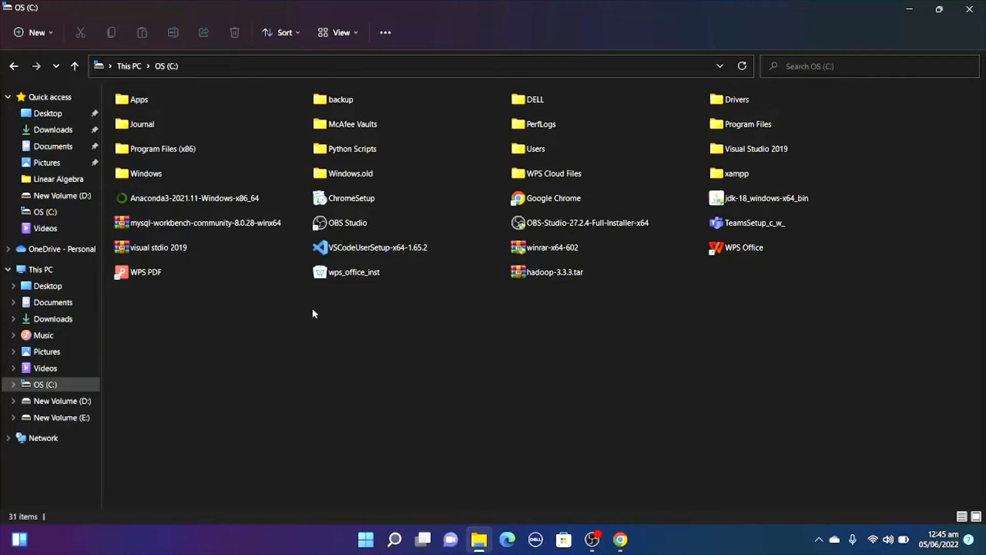
left_click(739, 200)
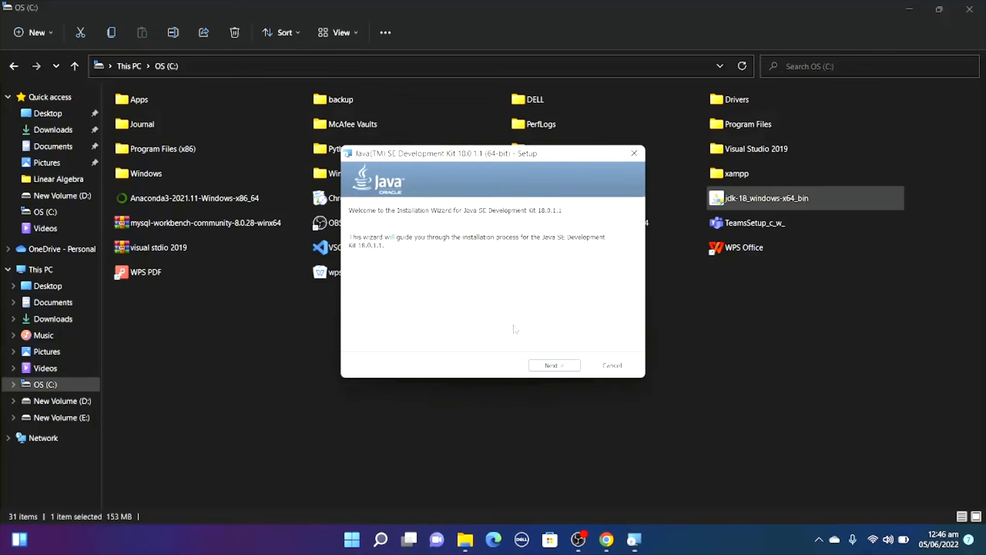
left_click(568, 369)
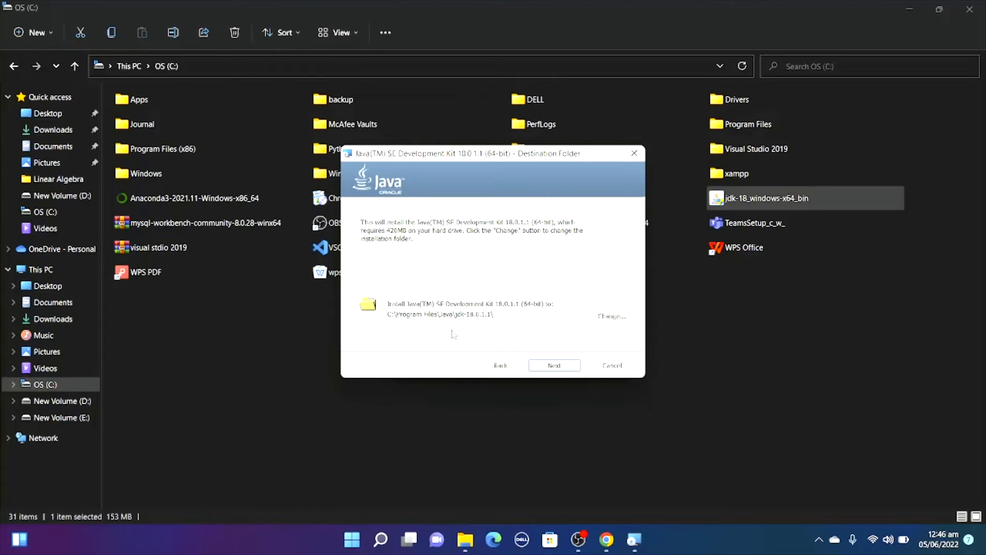
left_click(603, 316)
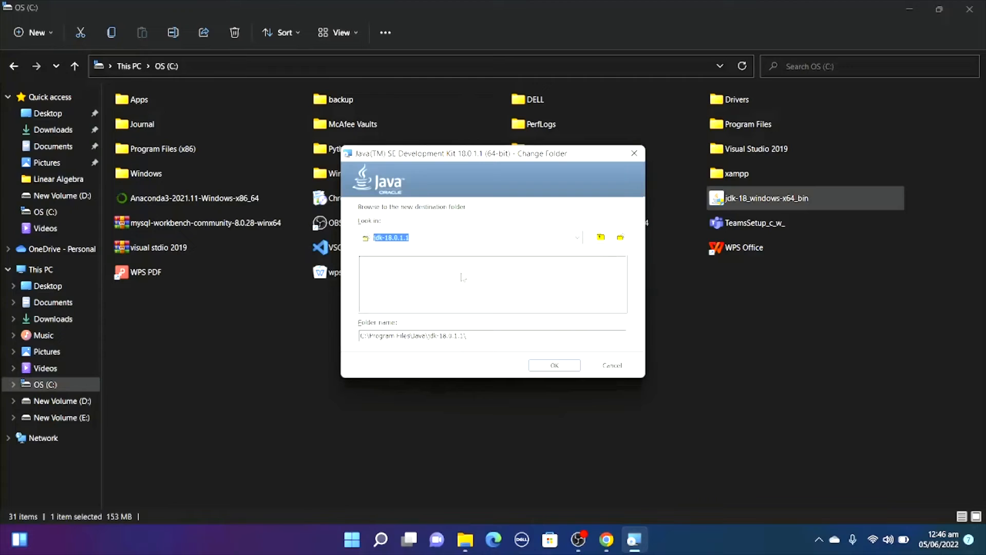
left_click(444, 238)
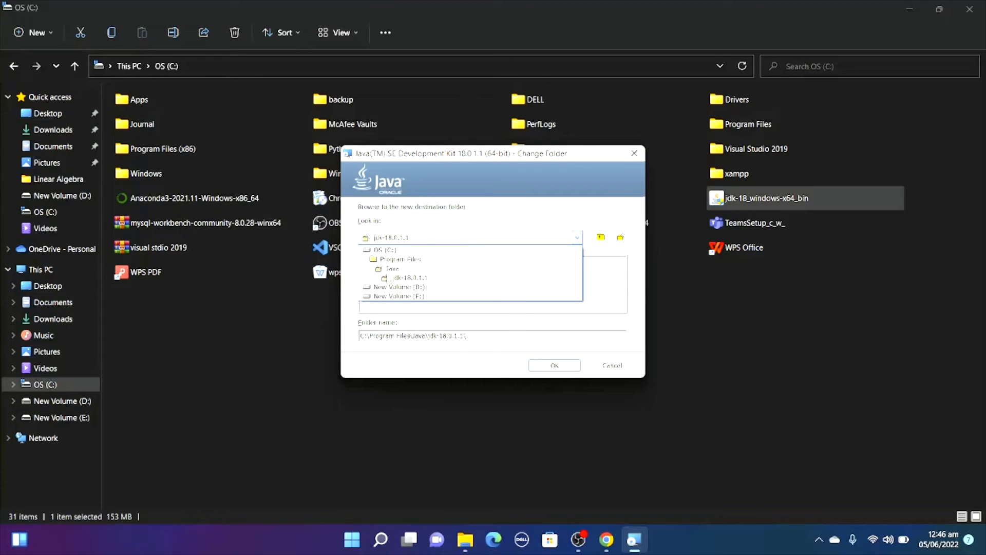
Create a new folder named java in the root of the C: drive.
left_click(308, 320)
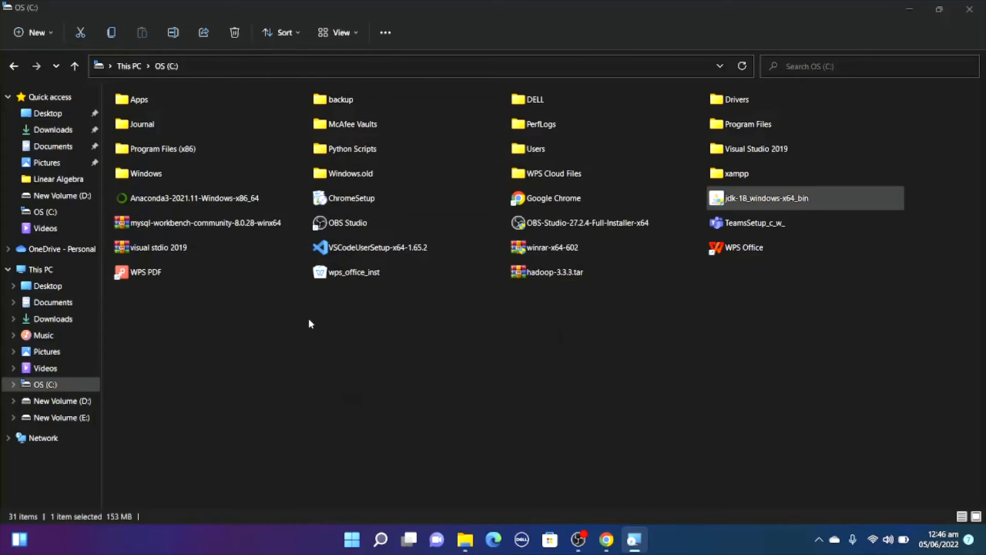
right_click(344, 330)
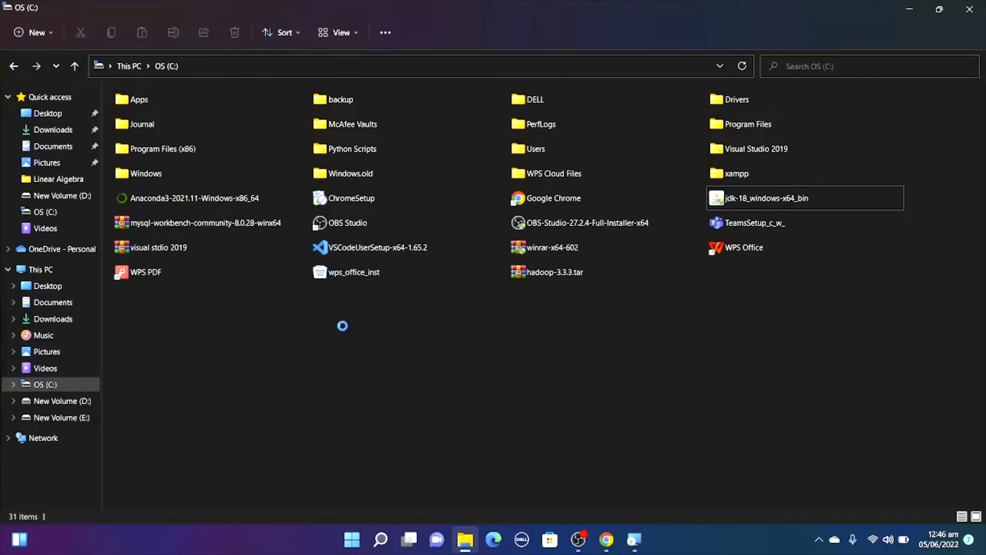
mouse_move(358, 273)
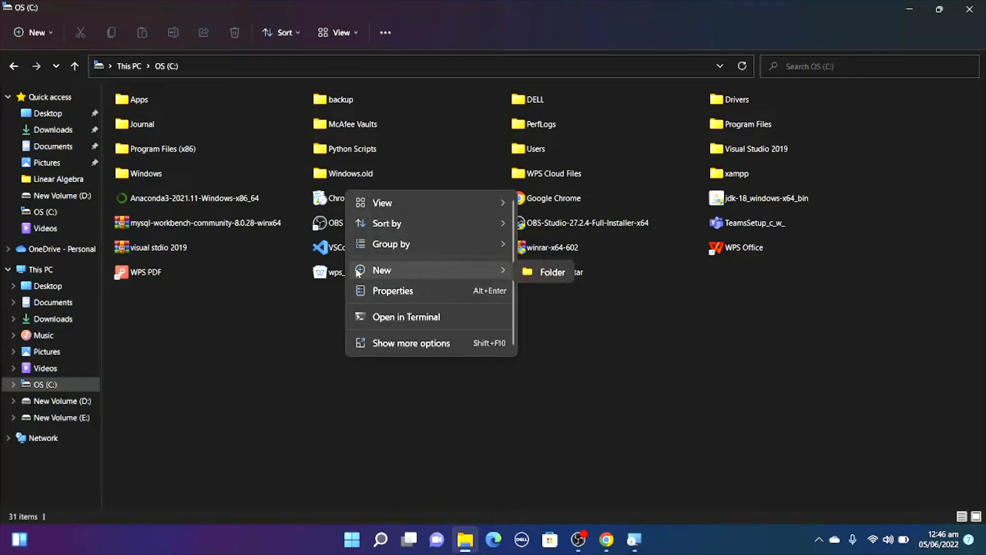
left_click(551, 272)
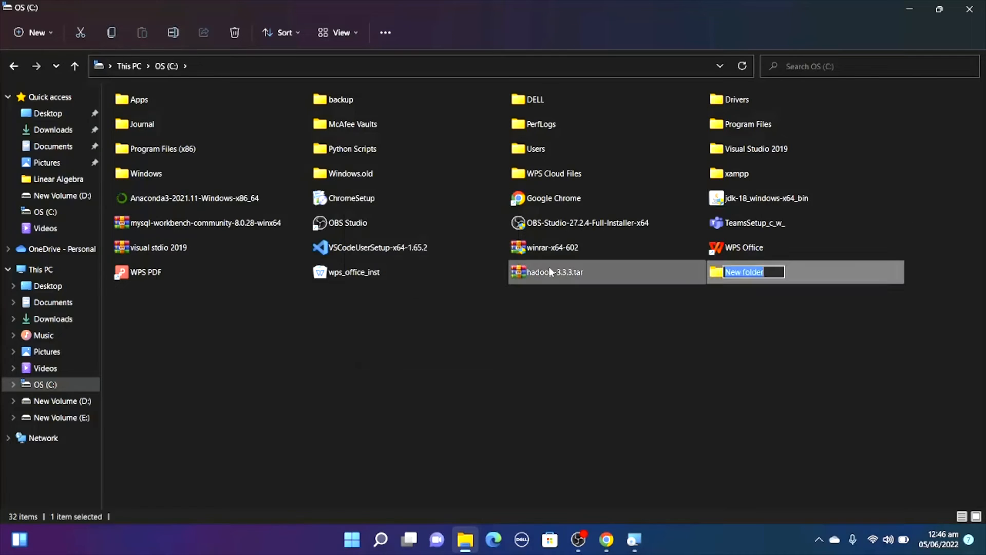
type("jav")
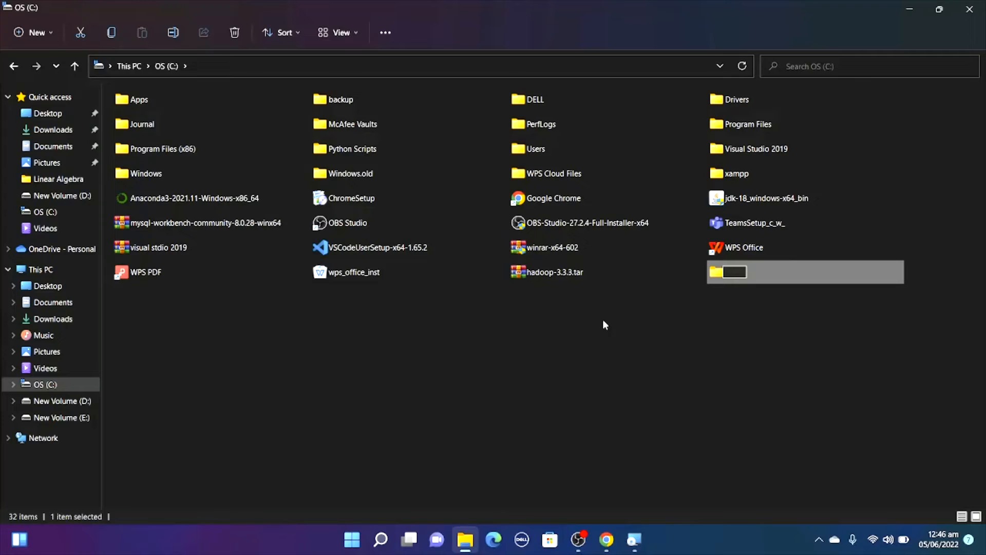
type("a")
key("Return")
Return to the JDK setup wizard, install the JDK into C:\java, and close the wizard.
left_click(634, 539)
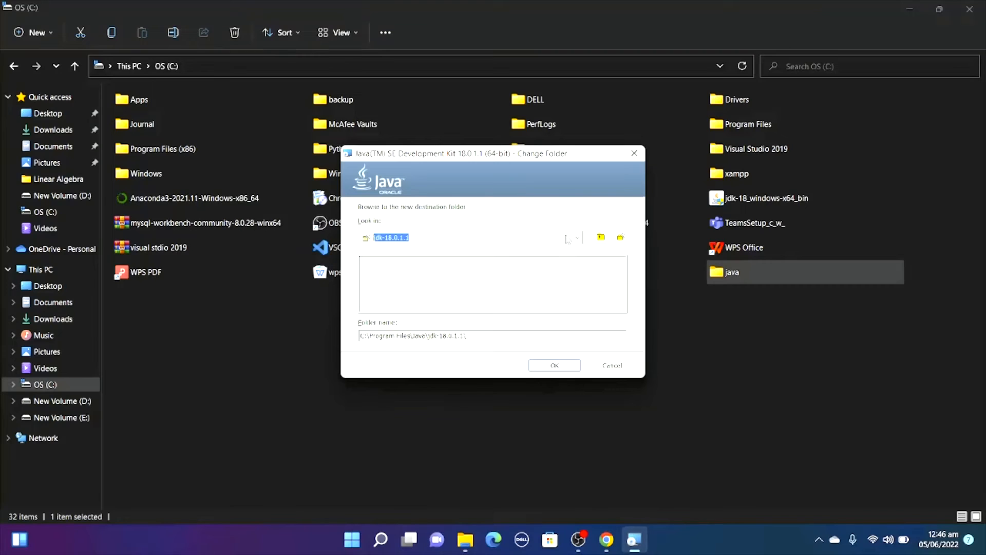
left_click(567, 238)
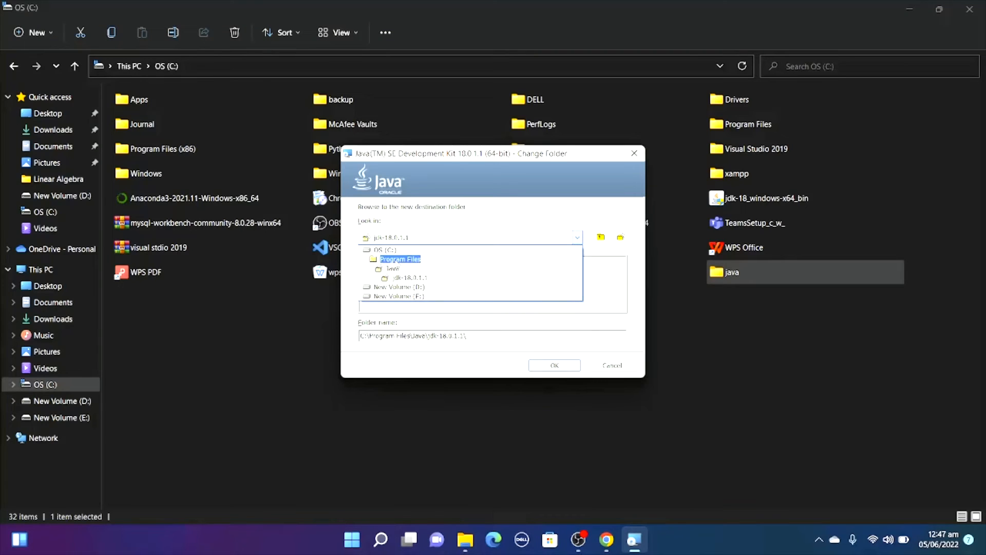
left_click(406, 250)
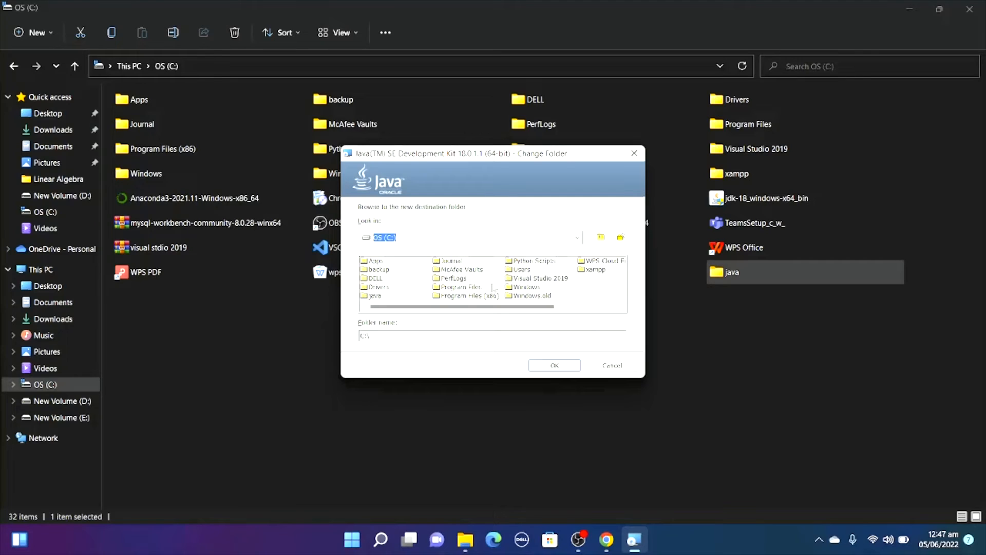
double_click(369, 298)
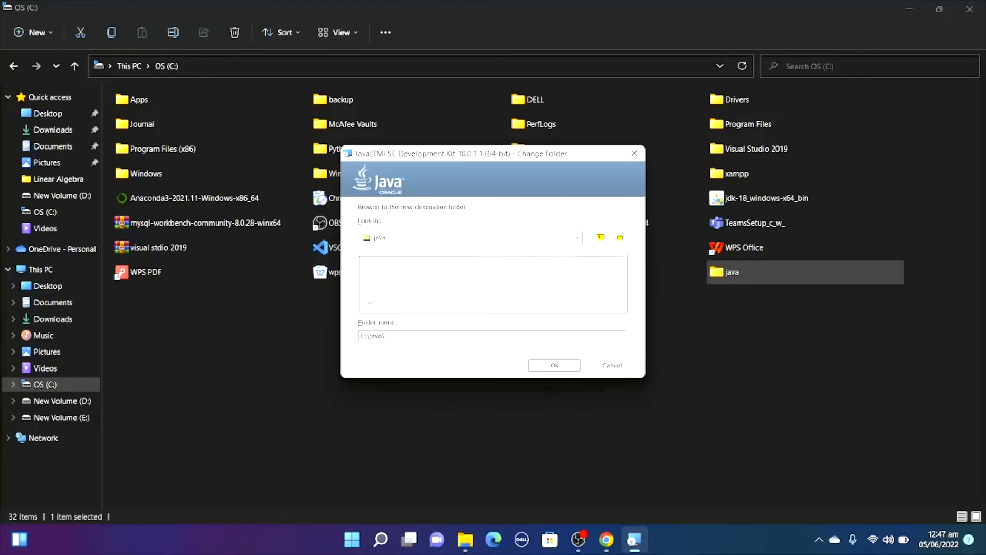
left_click(555, 365)
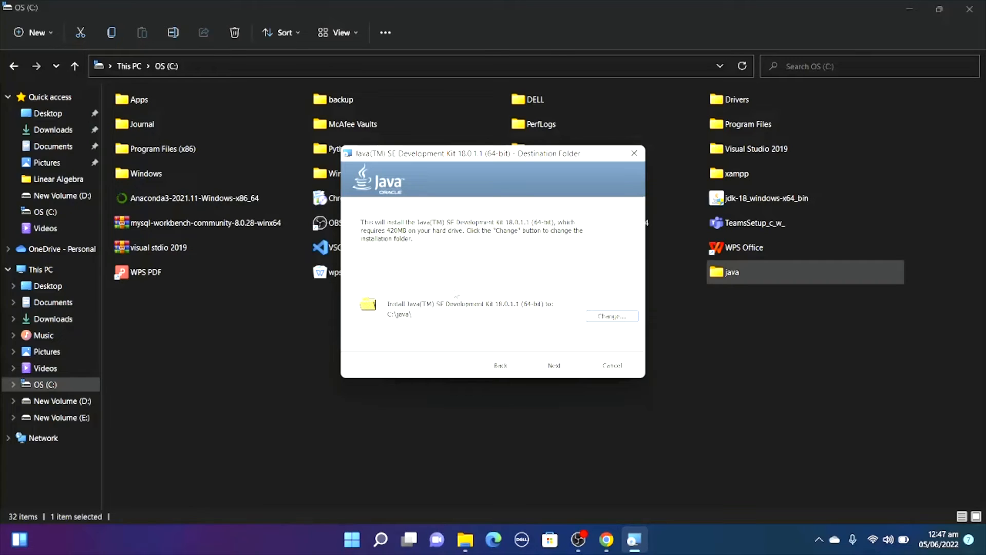
left_click(546, 365)
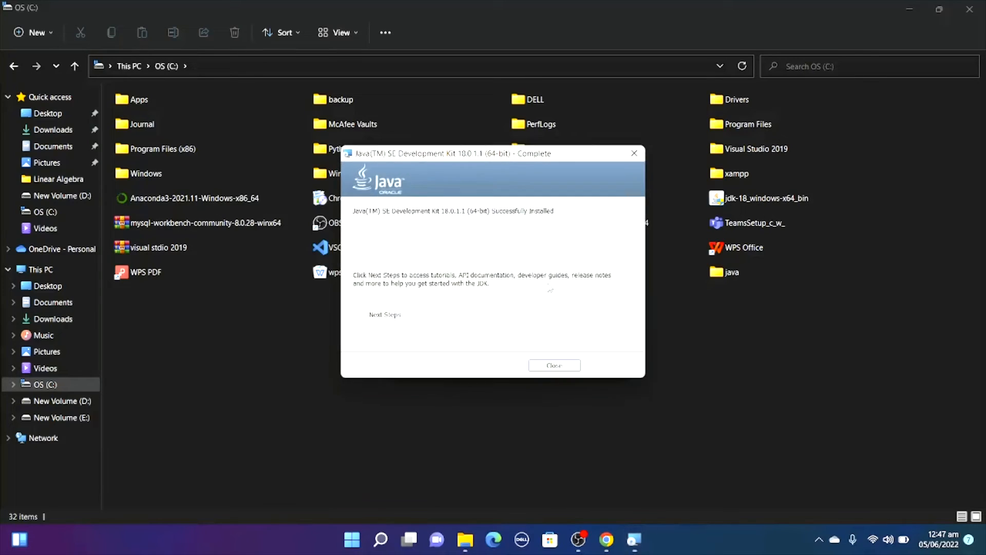
left_click(548, 365)
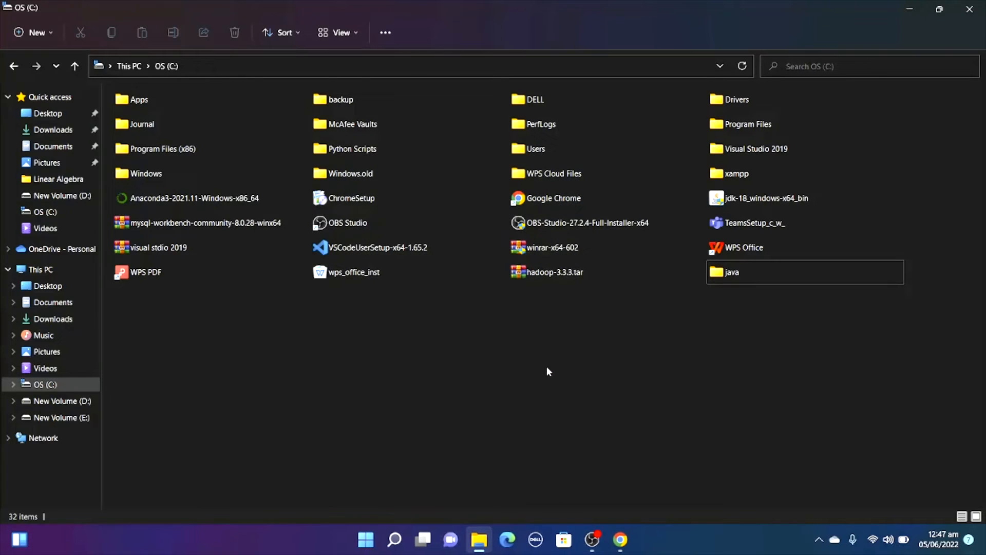
Examine the installed contents of the java folder on the C: drive.
left_click(772, 272)
double_click(773, 273)
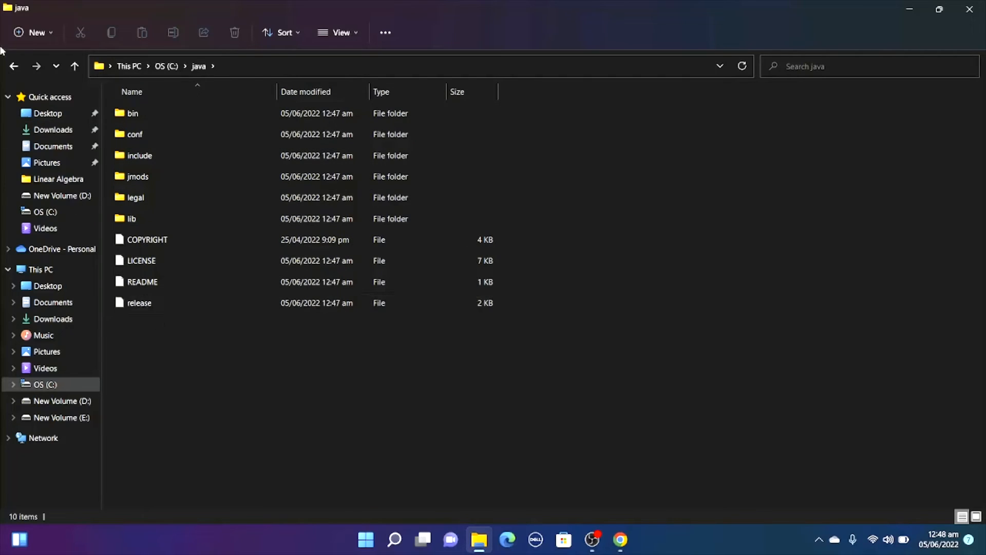
left_click(12, 66)
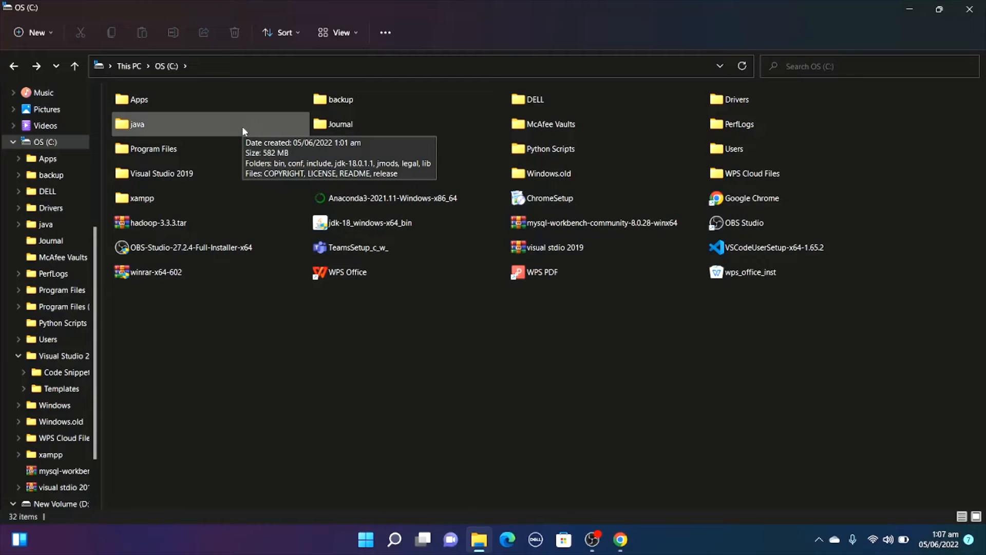
double_click(242, 125)
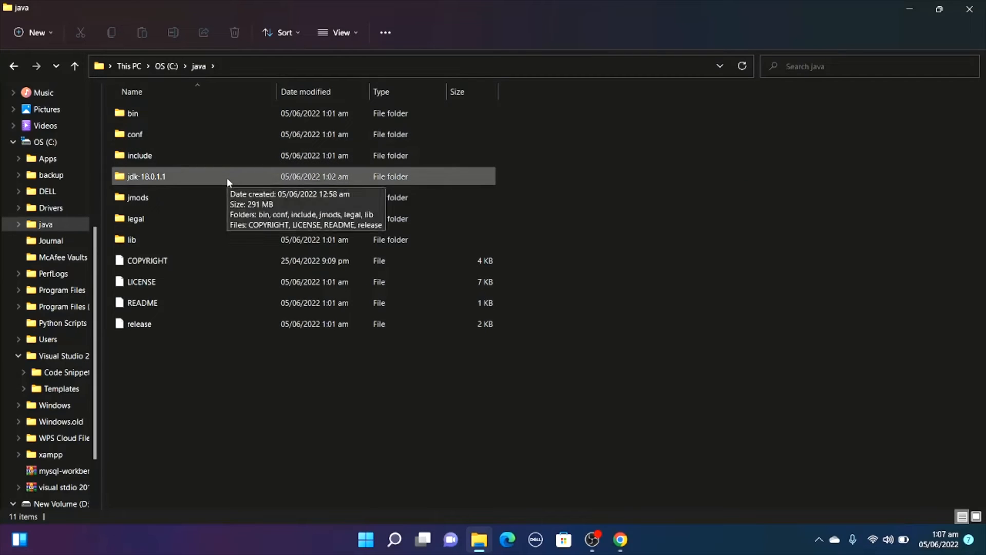
Open the bin folder inside jdk-18.0.1.1 in the java folder.
left_click(168, 181)
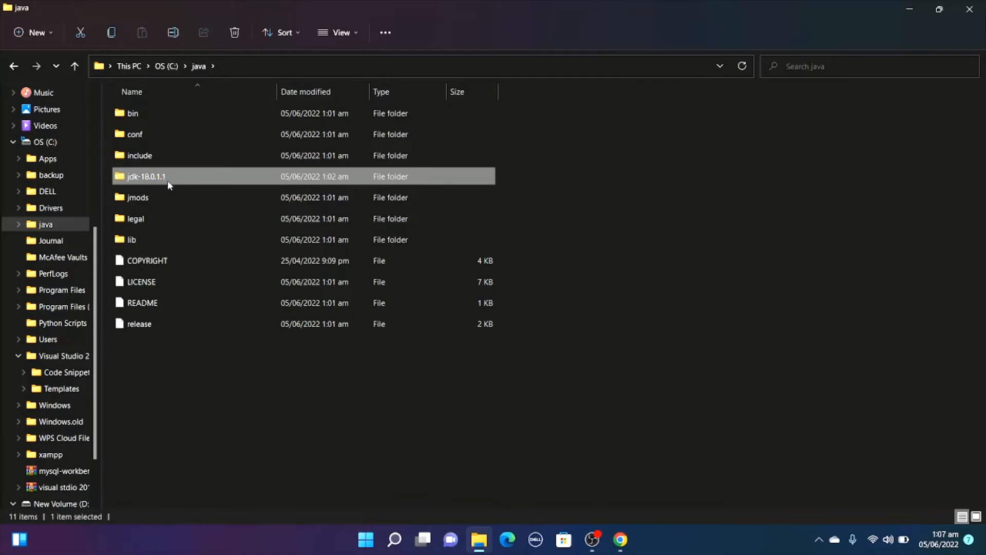
double_click(167, 180)
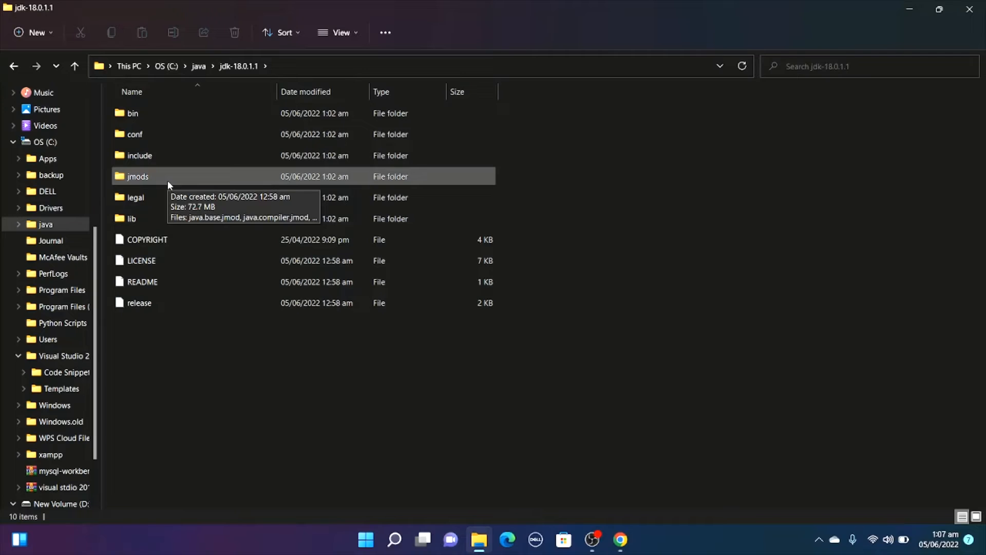
left_click(132, 116)
double_click(132, 115)
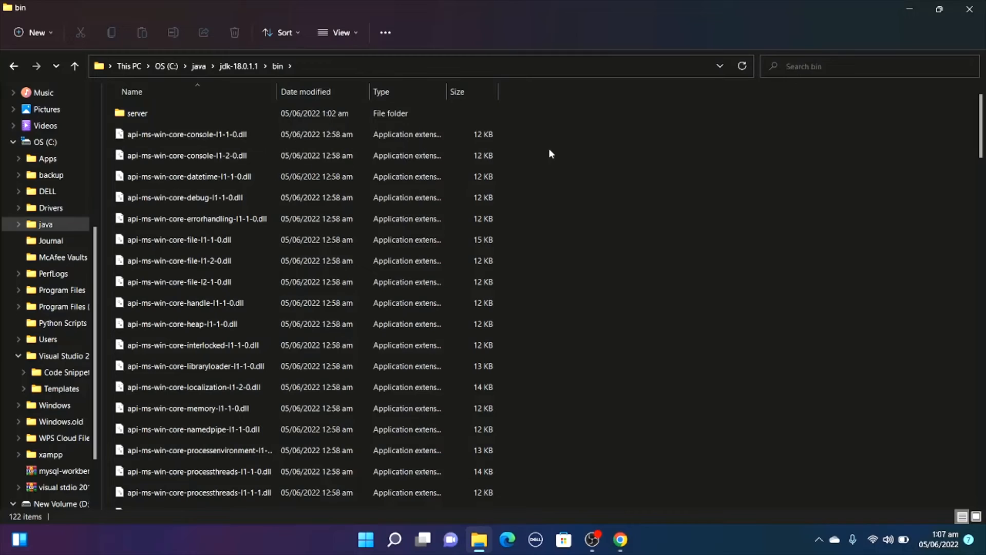
Copy the full path of the JDK's bin folder, C:\java\jdk-18.0.1.1\bin.
left_click(655, 63)
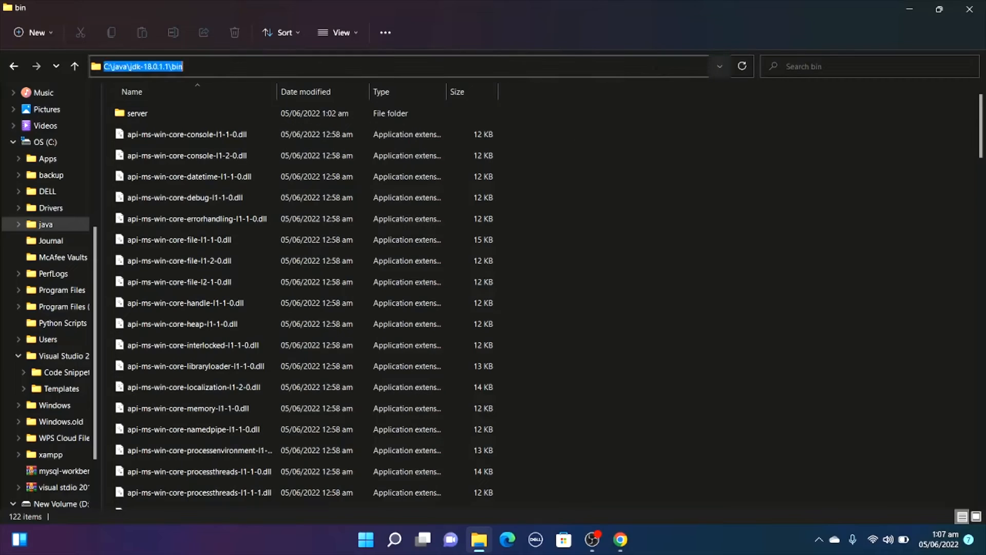
right_click(138, 66)
left_click(168, 108)
Search Windows for the system environment variables settings and open the Environment Variables dialog.
left_click(403, 538)
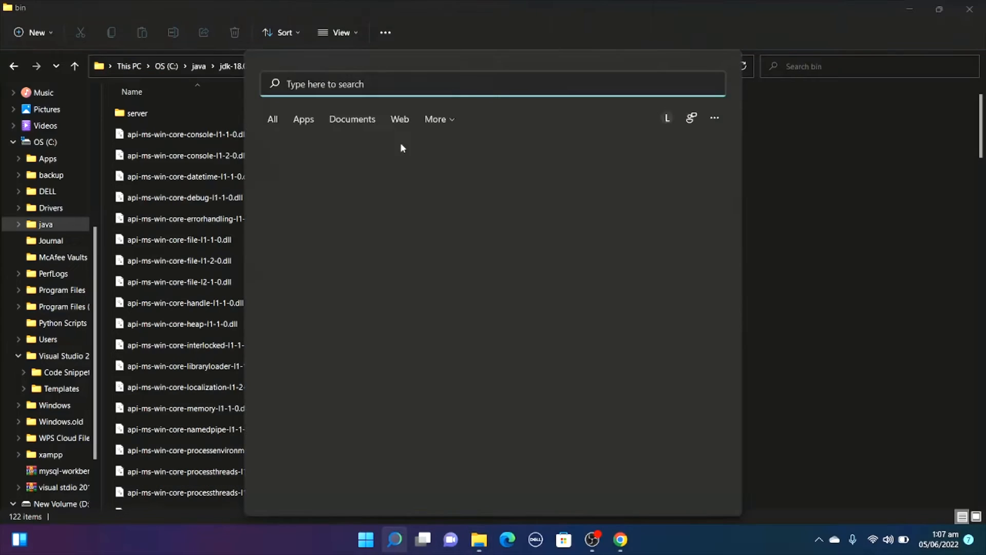
type("e")
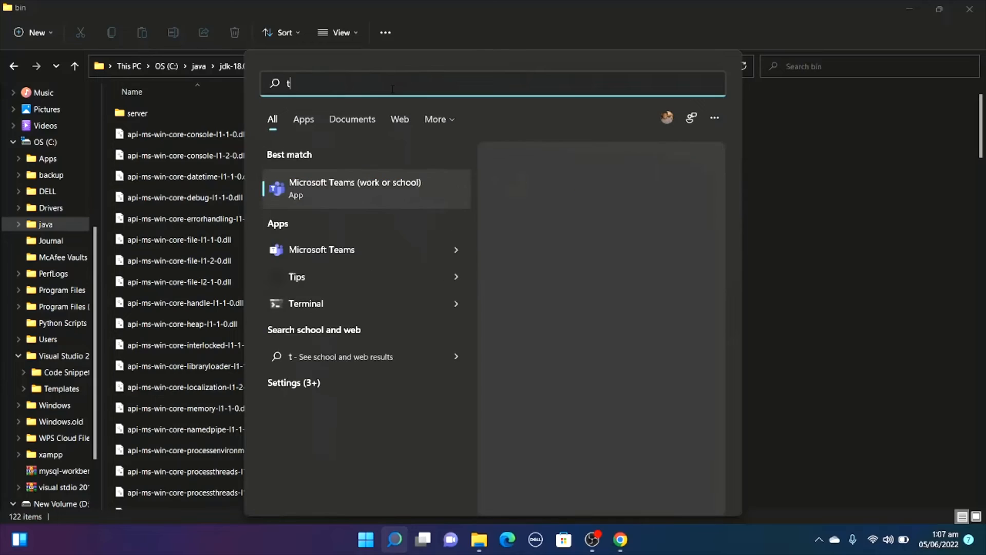
type("dit")
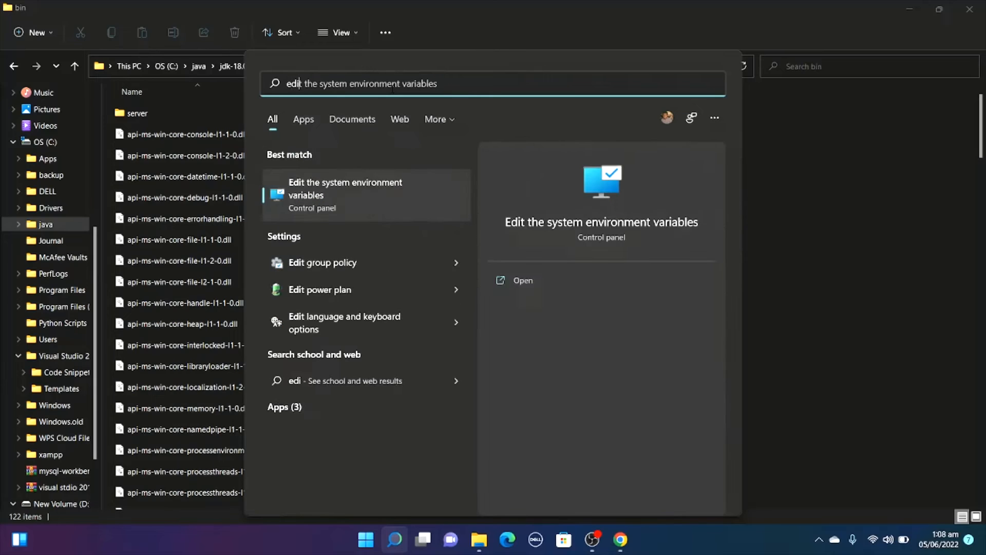
left_click(364, 182)
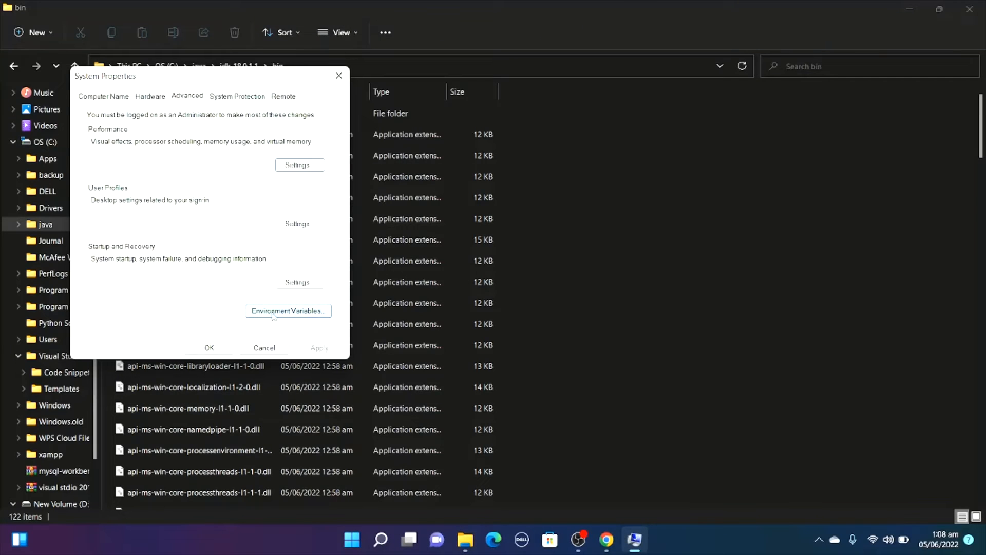
left_click(274, 311)
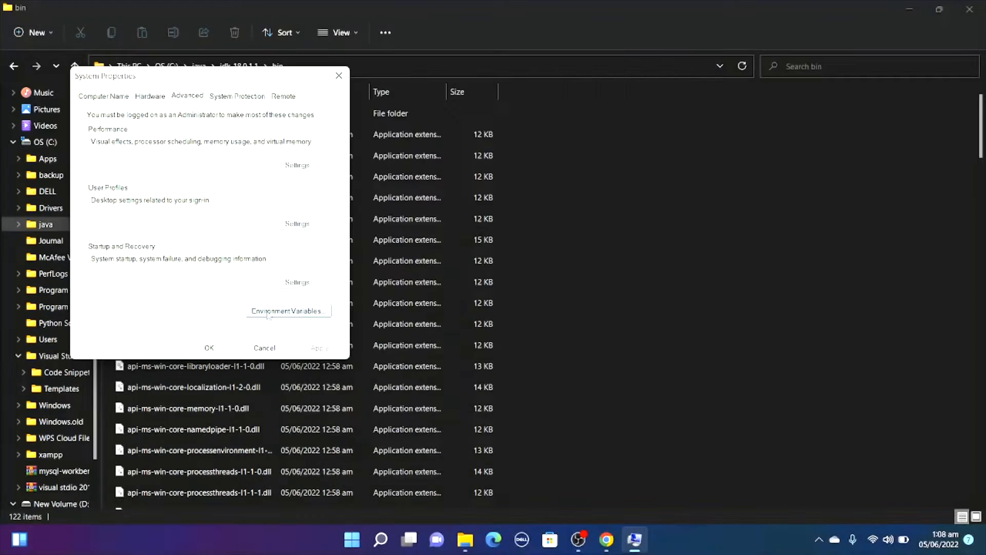
left_click(268, 313)
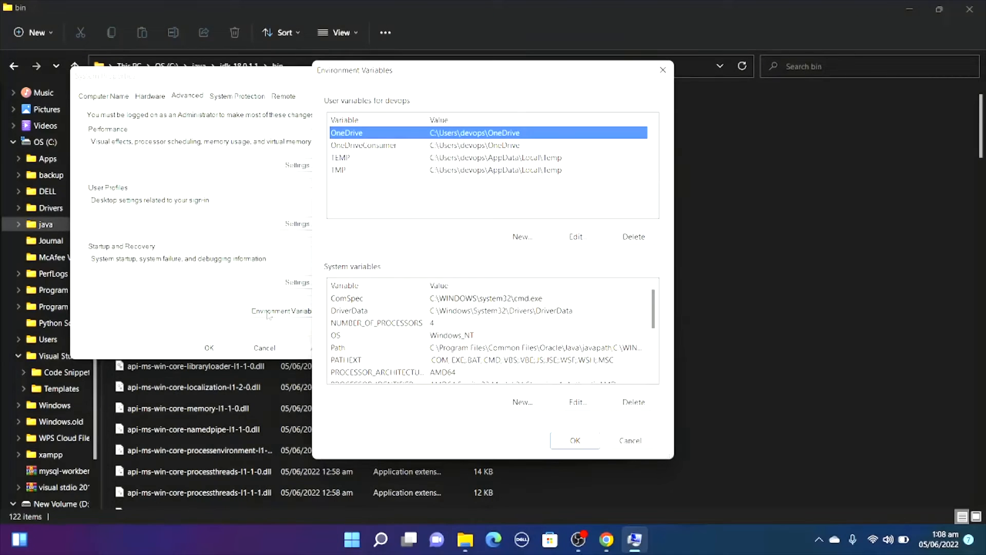
Create a user variable named Java_Home with the copied path C:\java\jdk-18.0.1.1\bin as its value.
left_click(528, 236)
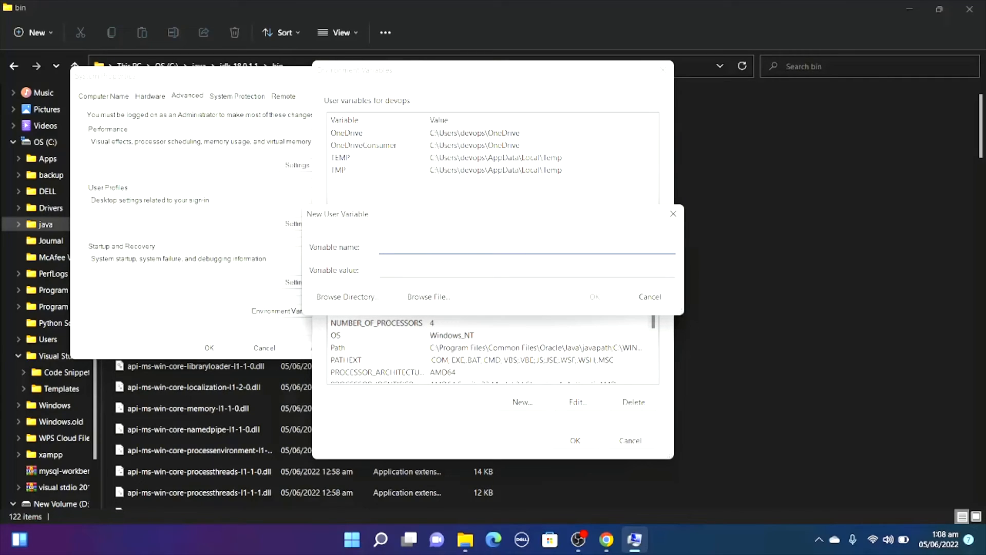
type("Java")
type("_Home")
left_click(454, 270)
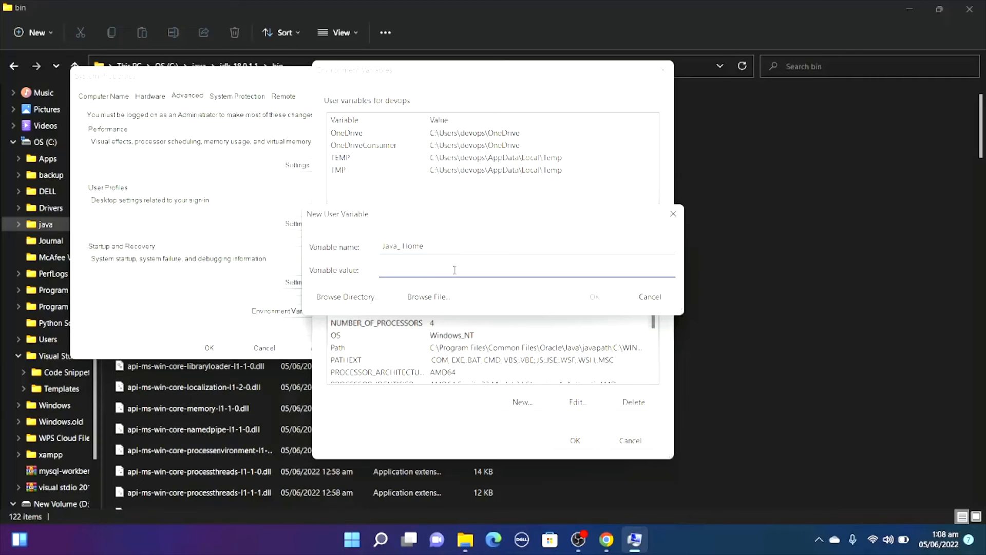
key("ctrl+v")
left_click(593, 298)
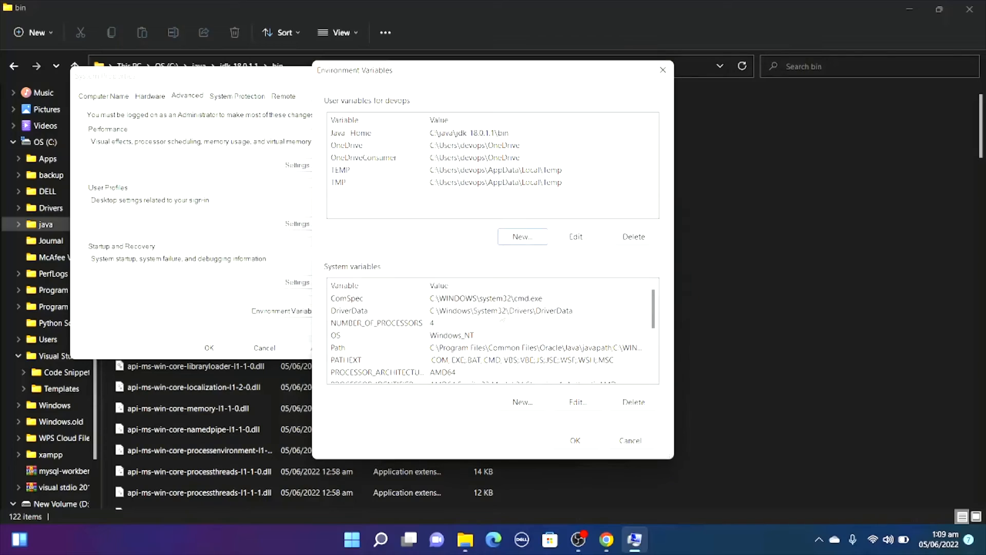
Add C:\java\jdk-18.0.1.1\bin as a new entry in the system Path variable and confirm all open dialogs.
double_click(352, 348)
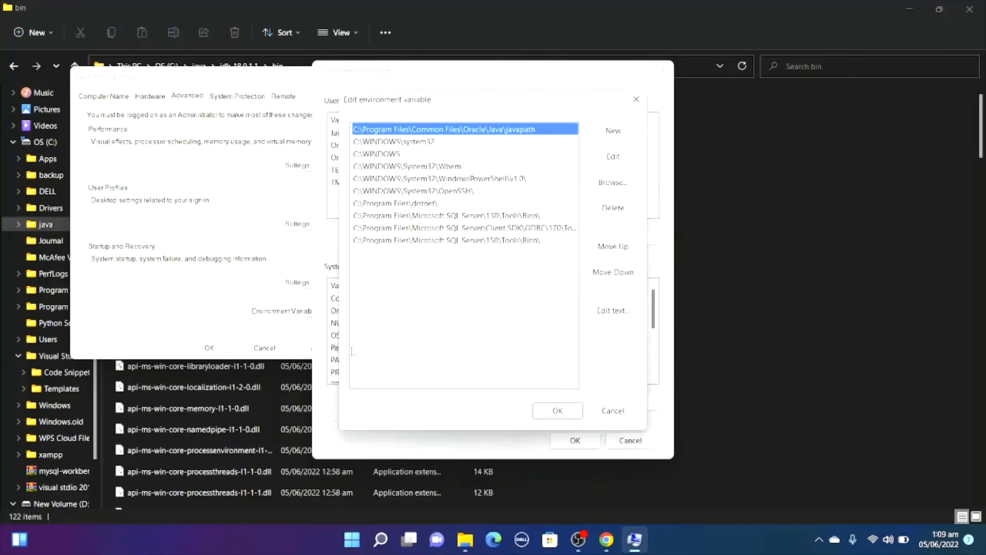
left_click(625, 127)
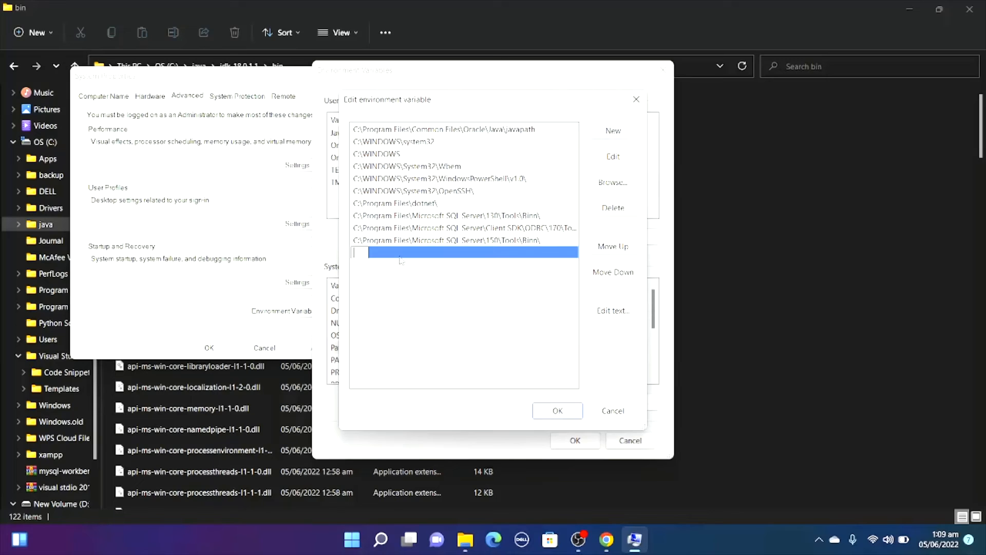
key("ctrl+v")
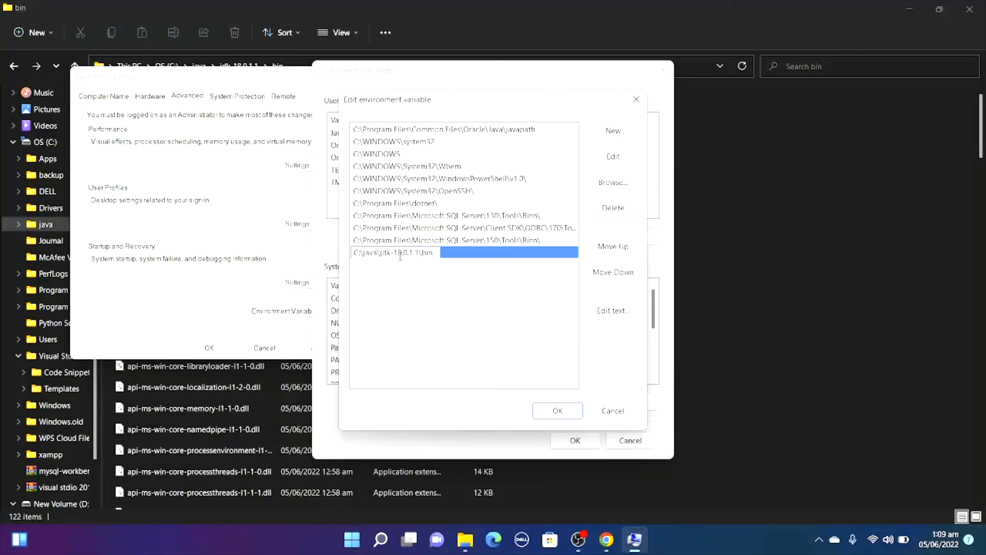
left_click(549, 409)
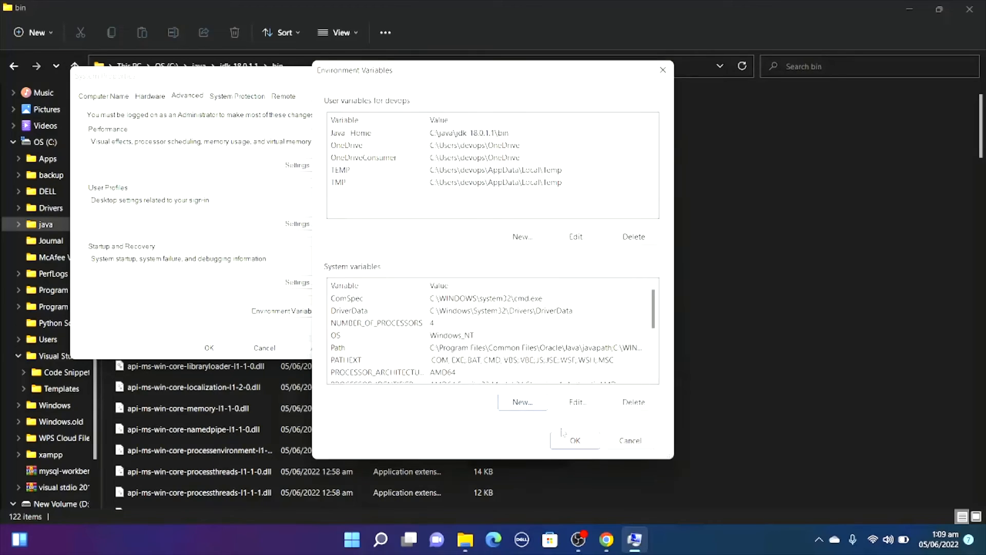
left_click(575, 440)
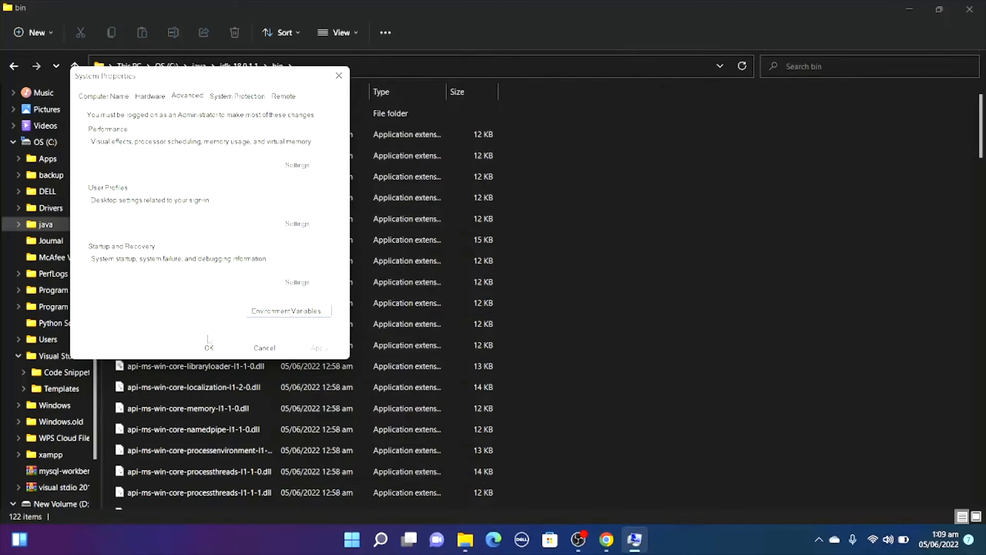
left_click(217, 348)
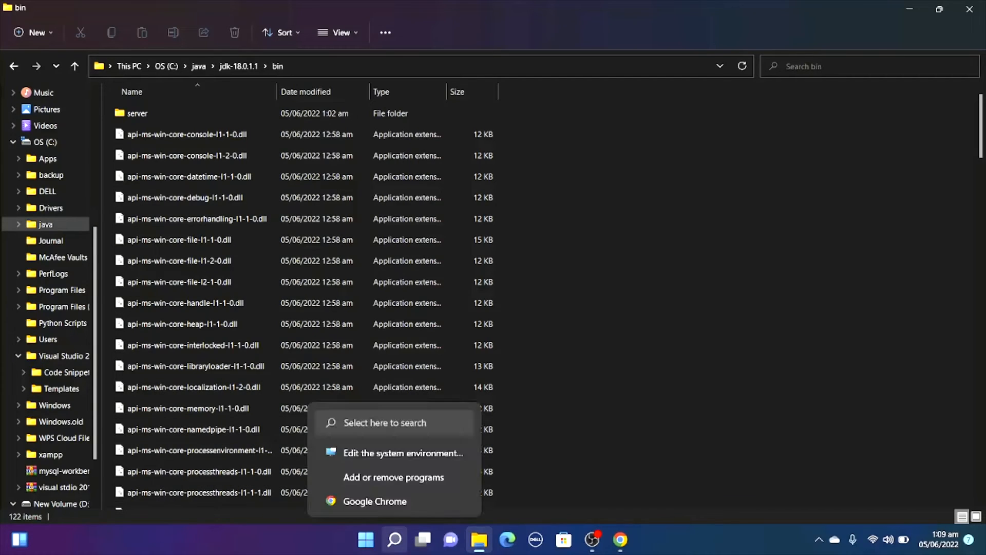
Open Command Prompt and check the installed Java version with java --version.
left_click(394, 539)
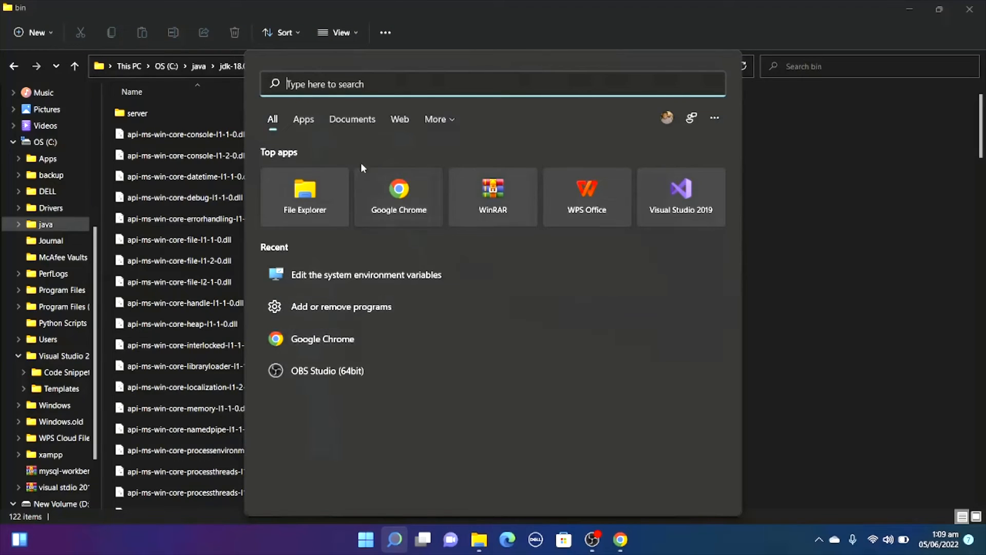
type("command Prompt")
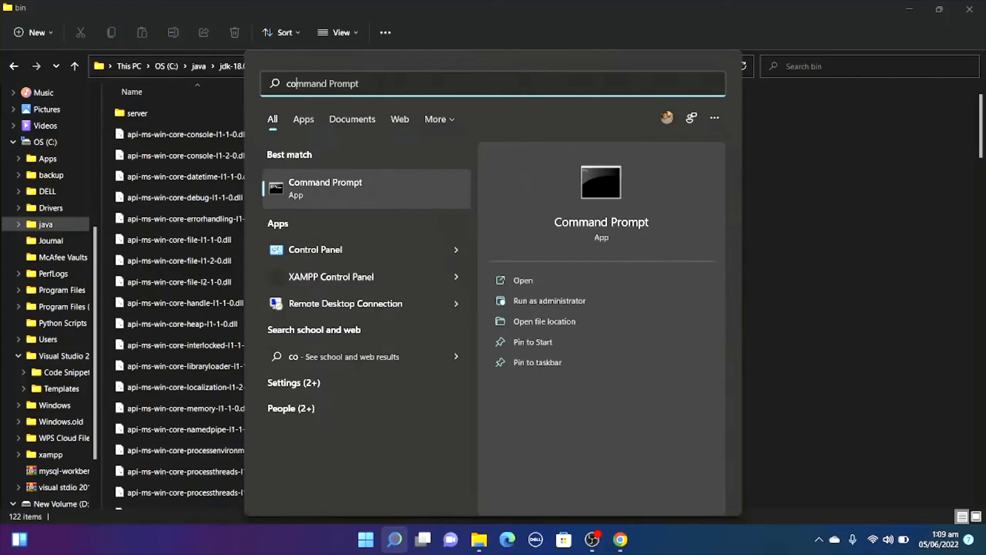
left_click(352, 186)
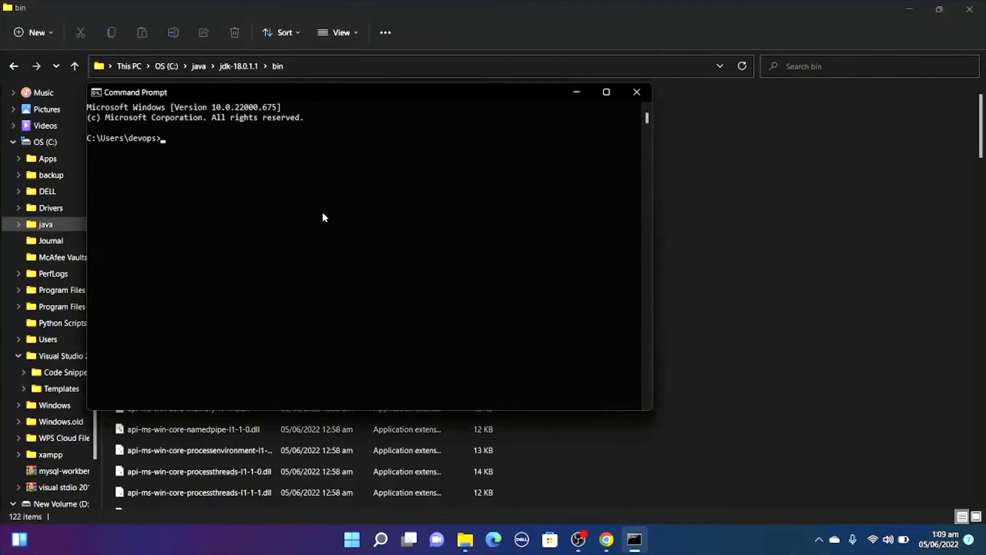
type("java --version")
key("Return")
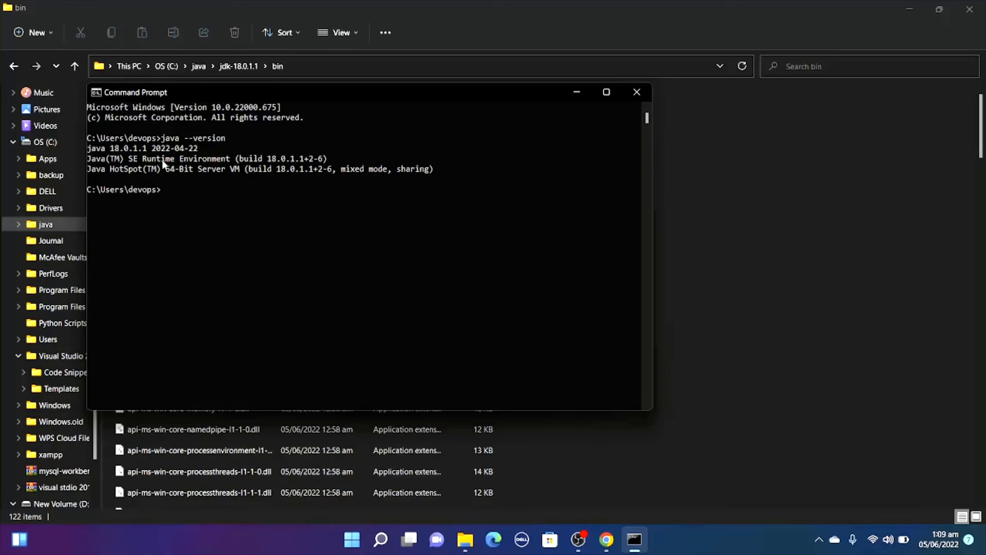
Run javac to check that the Java compiler is available, and close Command Prompt.
type("java")
type("c")
key("Return")
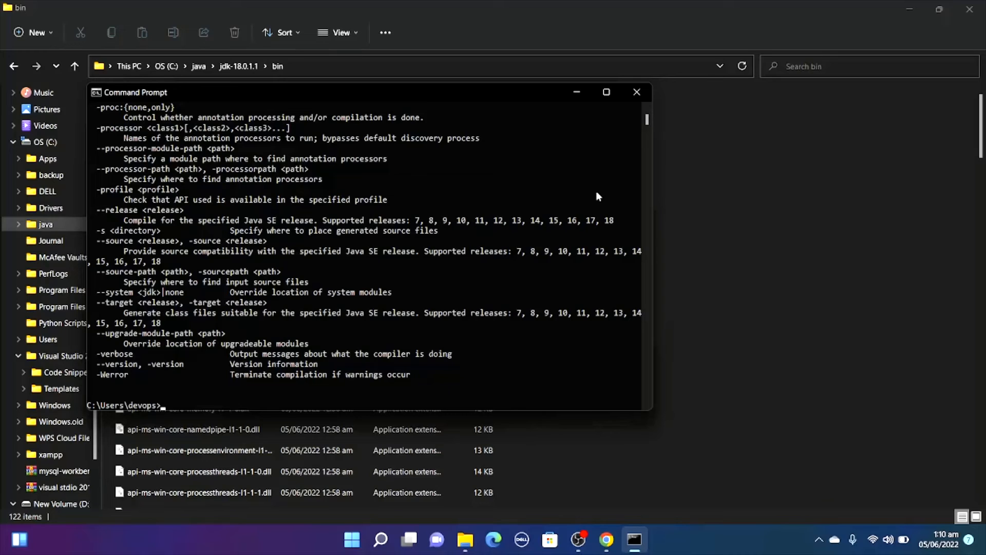
left_click(636, 97)
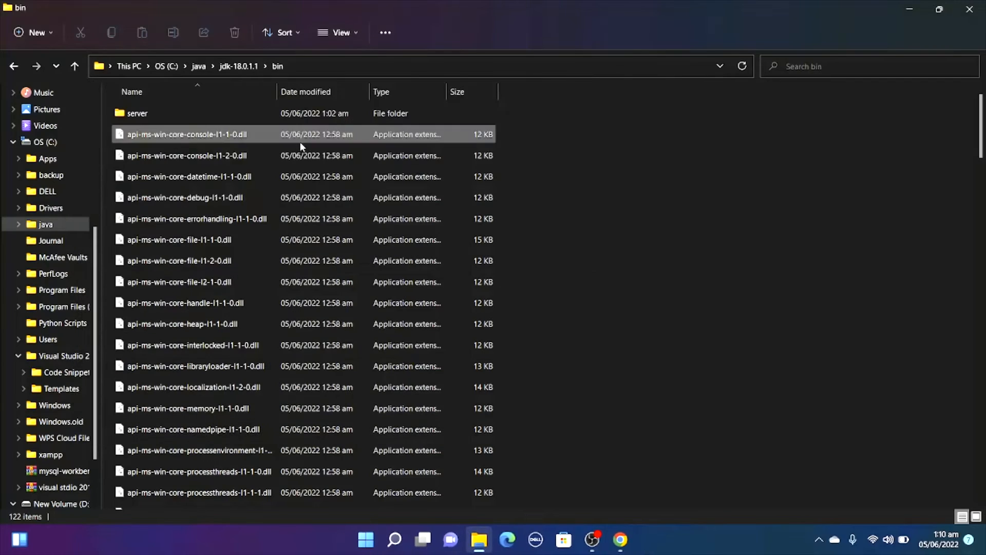
Extract the hadoop-3.3.3.tar archive on the C: drive with WinRAR to C:\hadoop-3.3.3, and dismiss the diagnostic messages.
left_click(60, 141)
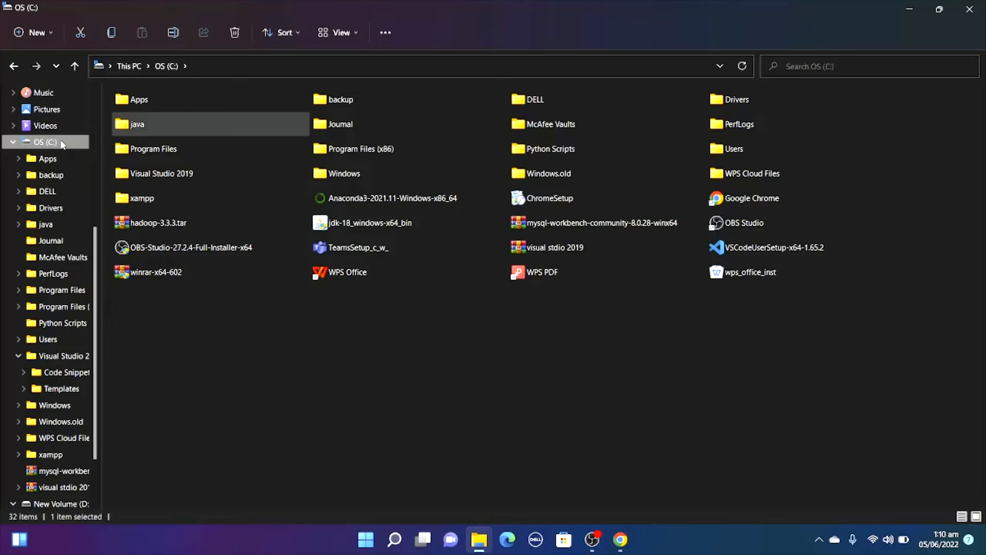
double_click(174, 224)
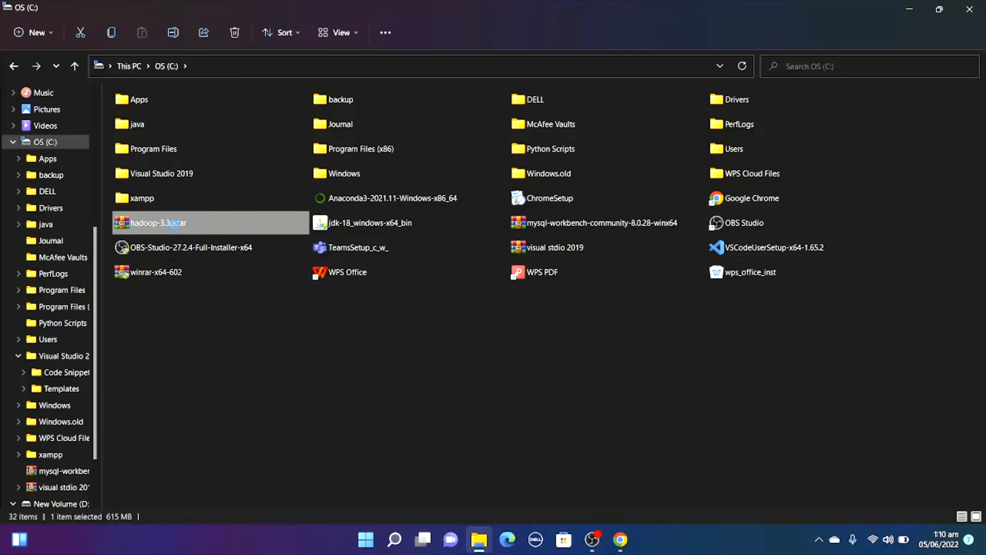
right_click(176, 225)
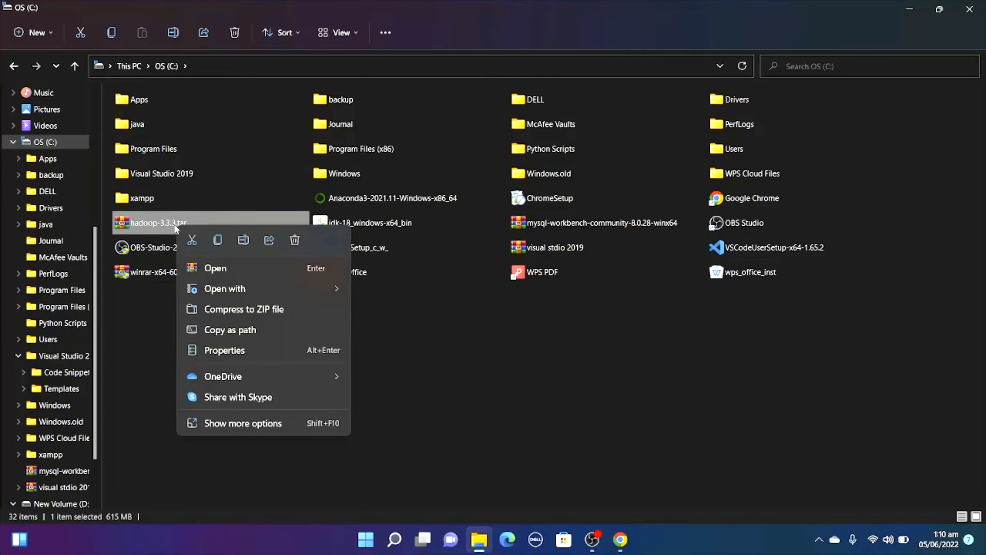
left_click(221, 420)
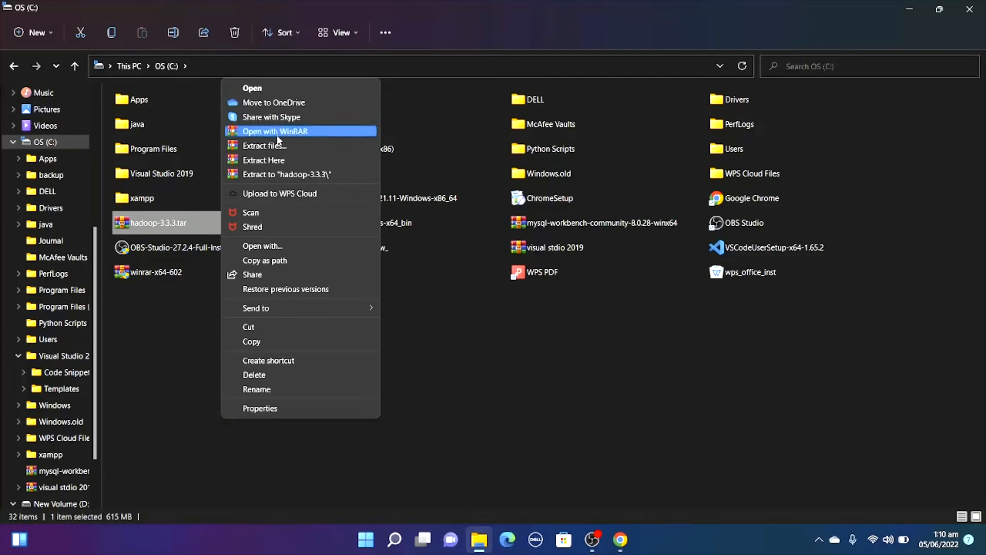
left_click(280, 146)
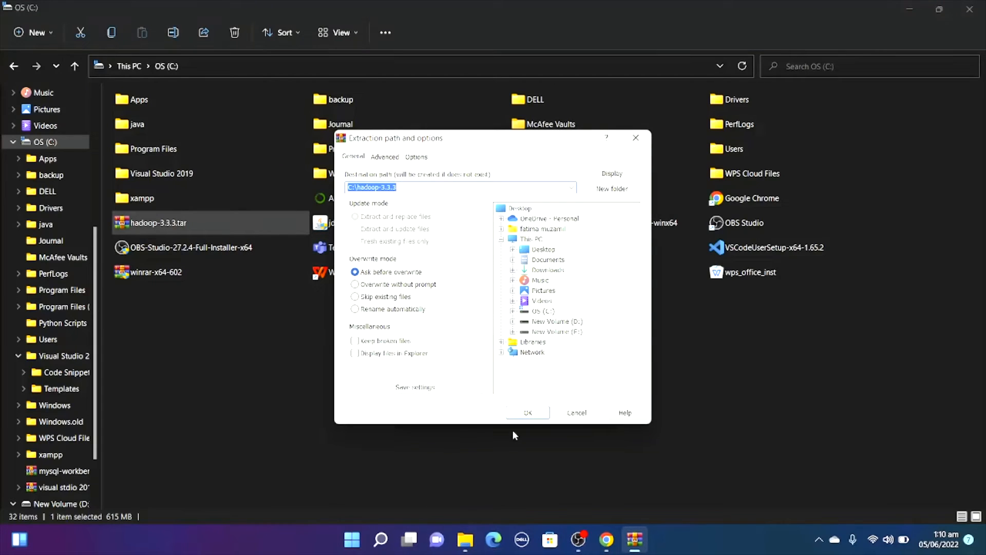
left_click(535, 415)
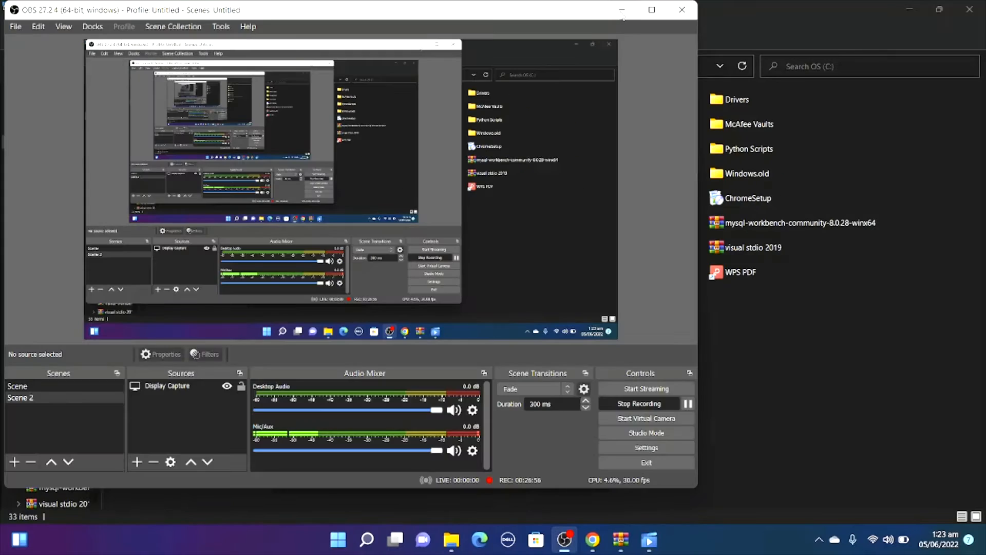
left_click(621, 10)
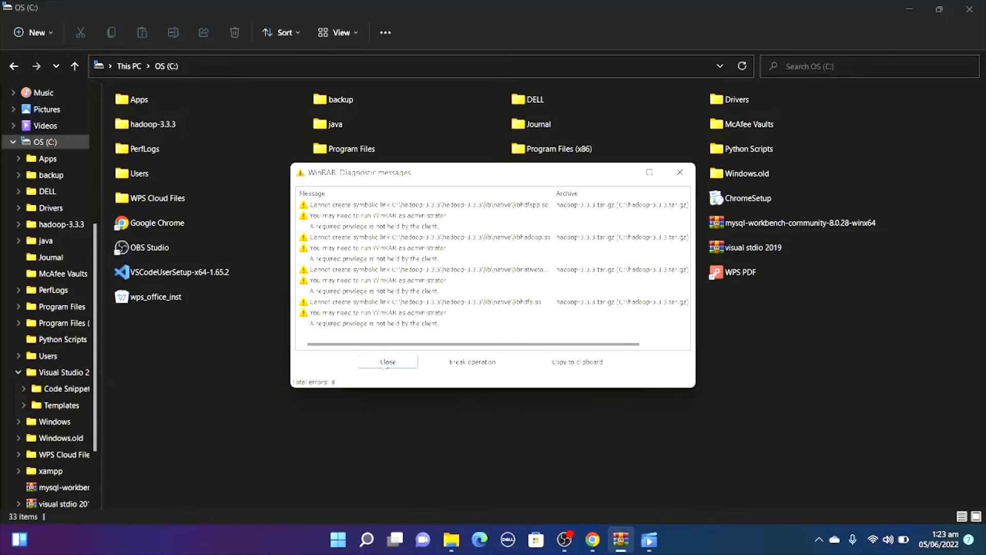
left_click(388, 363)
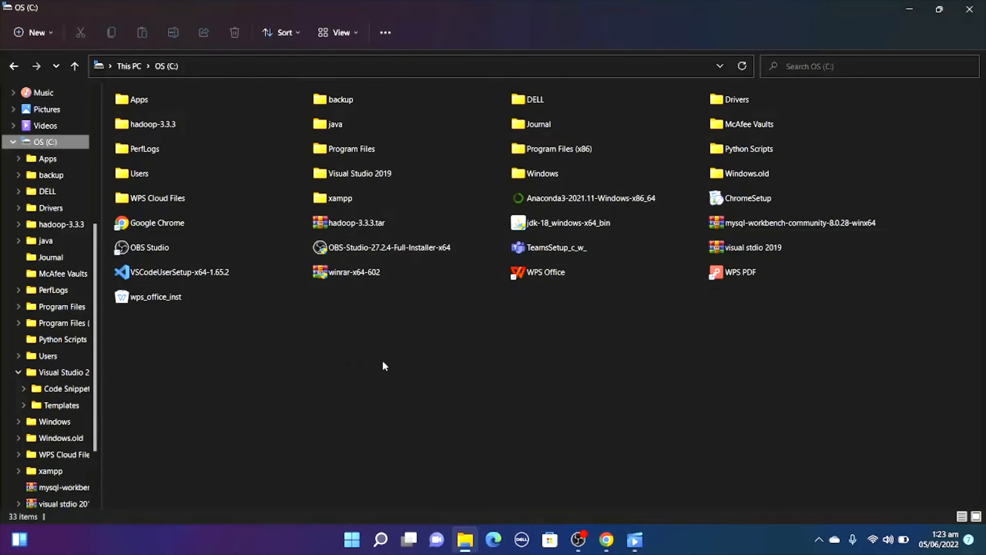
Examine the contents of the nested hadoop-3.3.3 folder and return to the root of the C: drive.
double_click(177, 123)
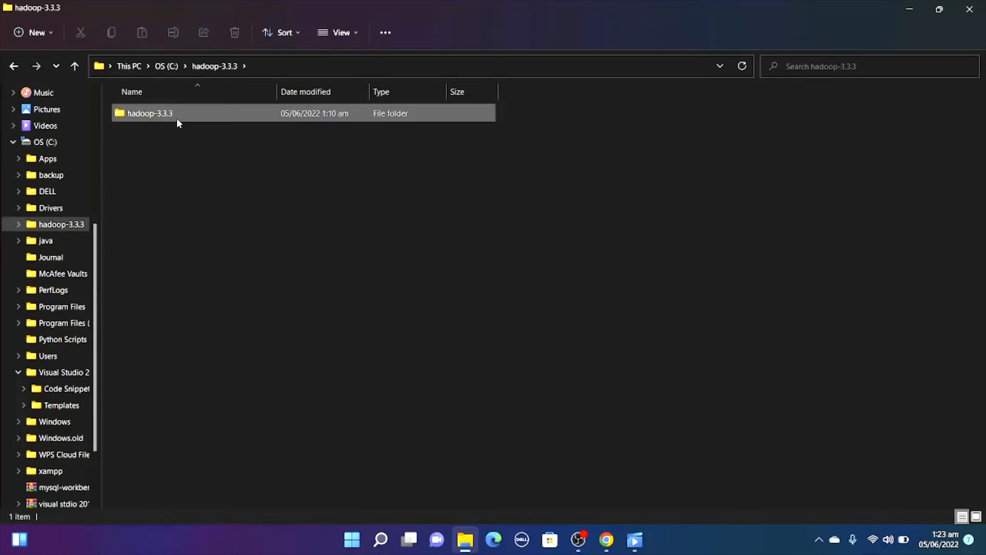
double_click(177, 120)
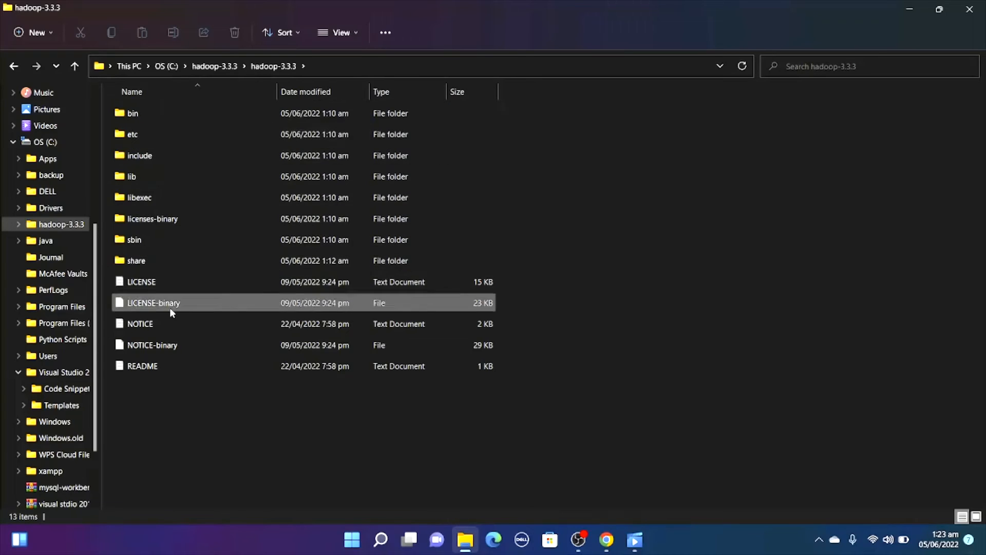
left_click(21, 71)
left_click(21, 71)
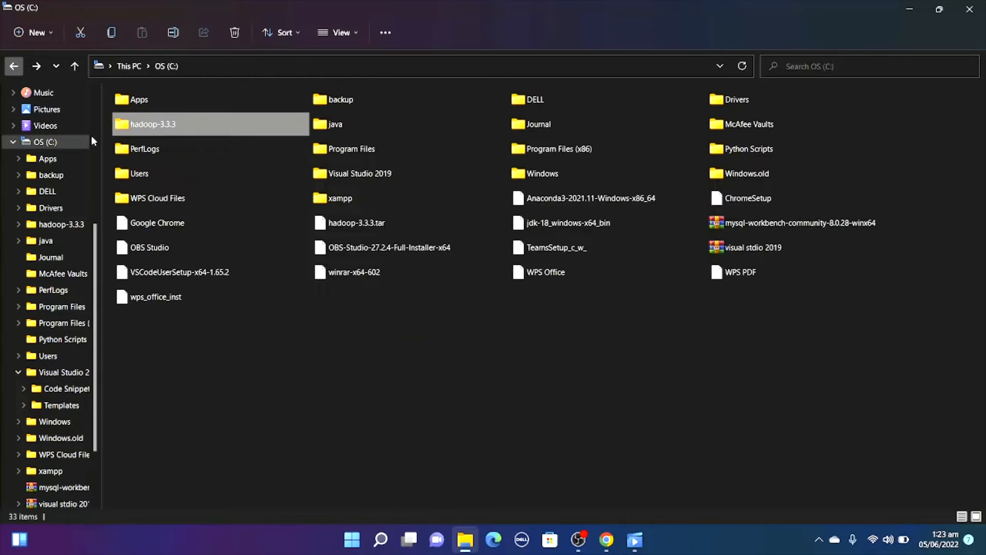
Delete the hadoop-3.3.3.tar archive from the root of the C: drive.
double_click(377, 227)
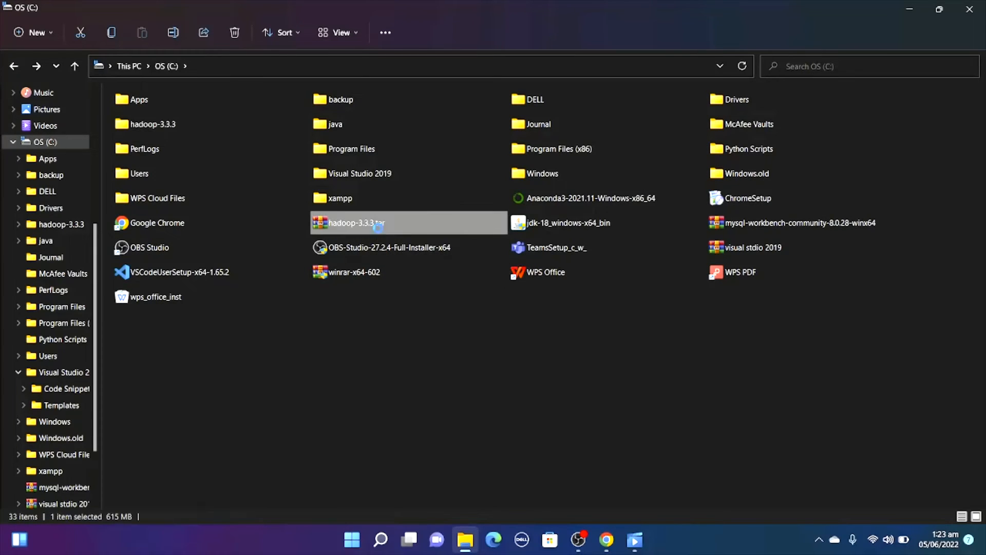
right_click(378, 226)
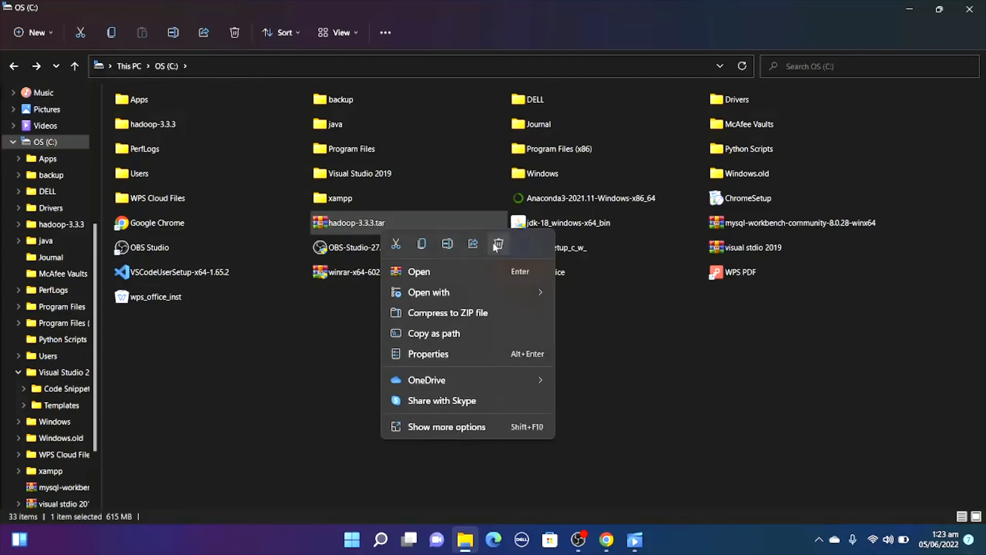
left_click(498, 245)
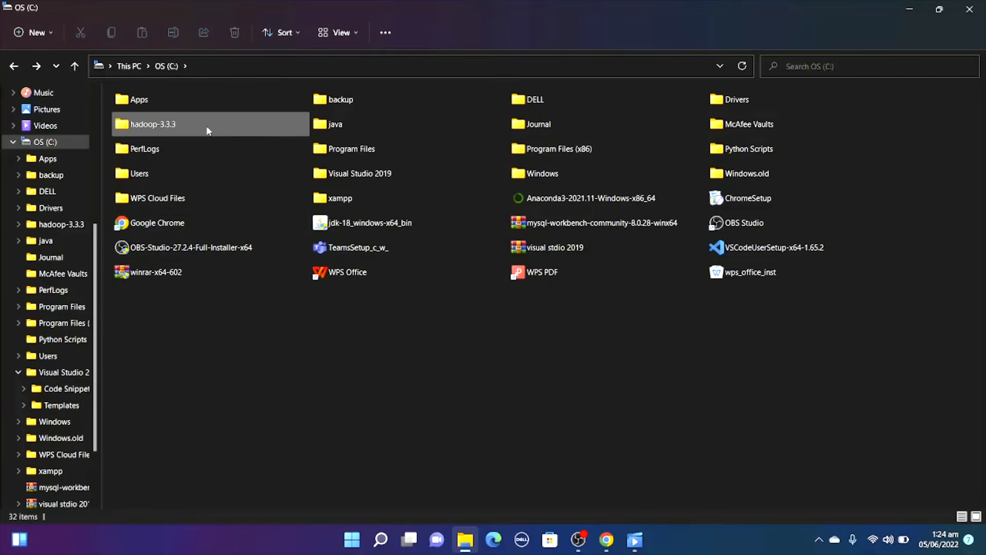
Go to C:\hadoop-3.3.3\hadoop-3.3.3\etc\hadoop and open the core-site XML file in WordPad.
double_click(208, 127)
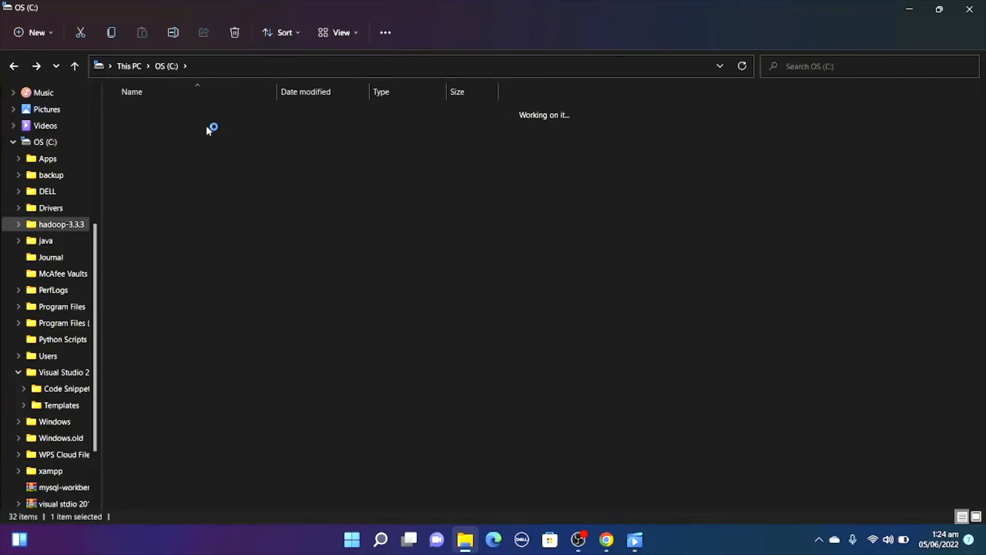
double_click(208, 113)
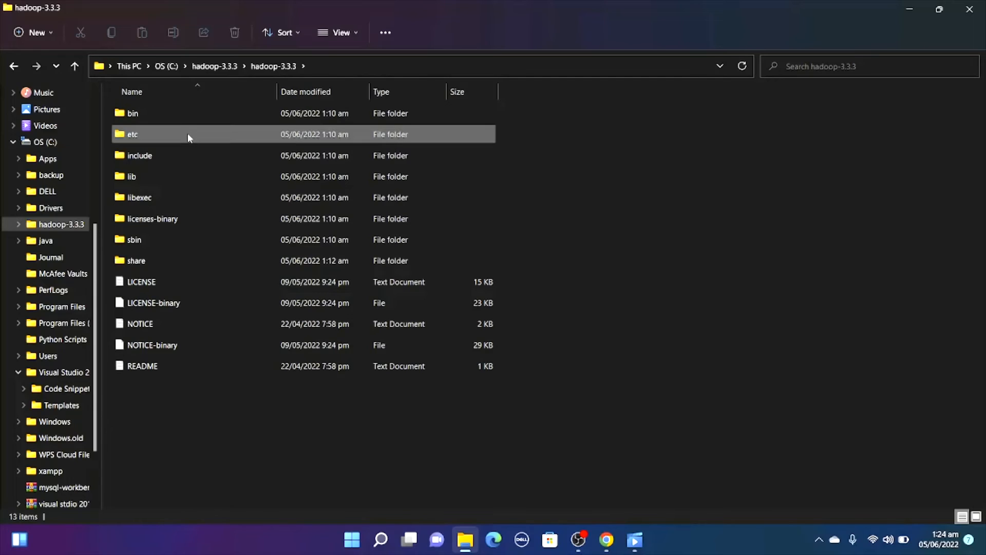
double_click(187, 134)
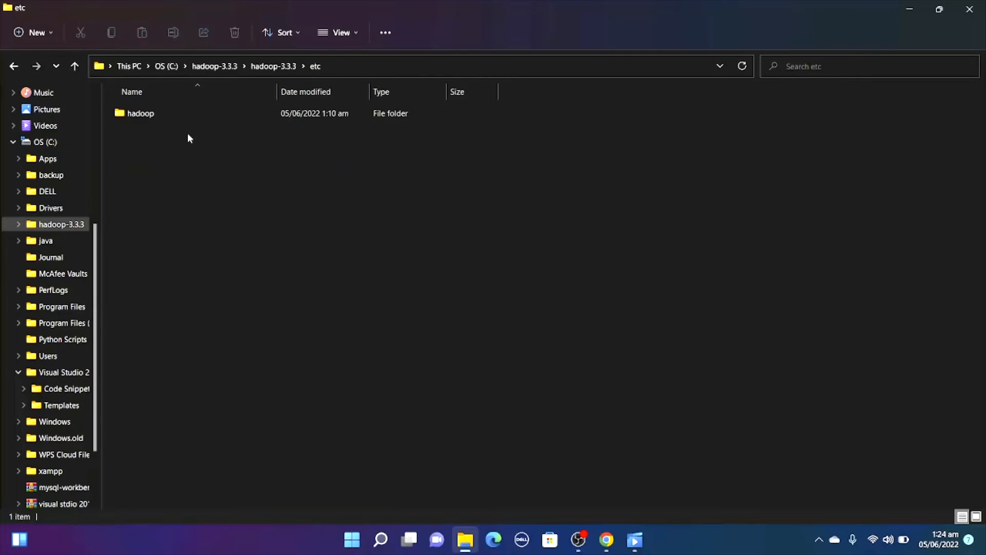
double_click(195, 122)
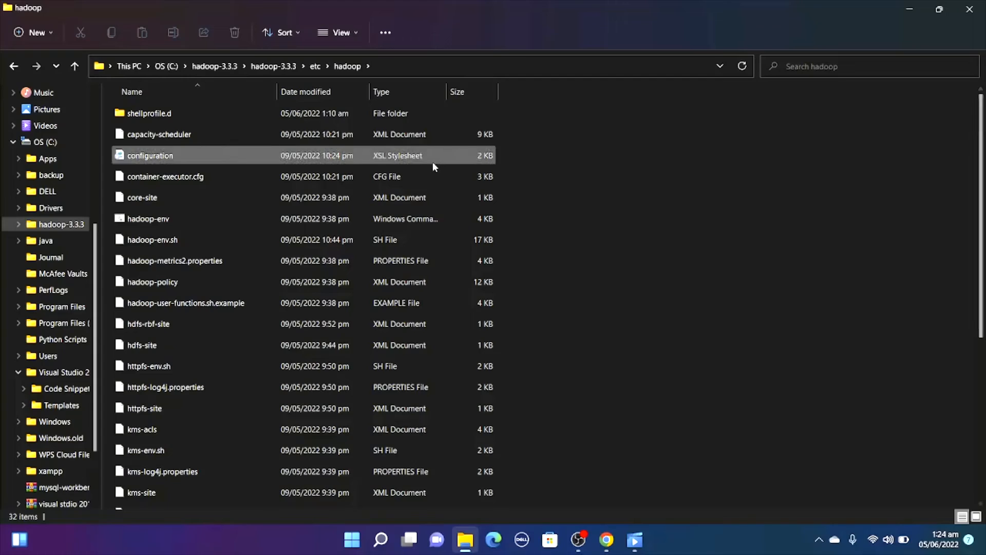
double_click(319, 197)
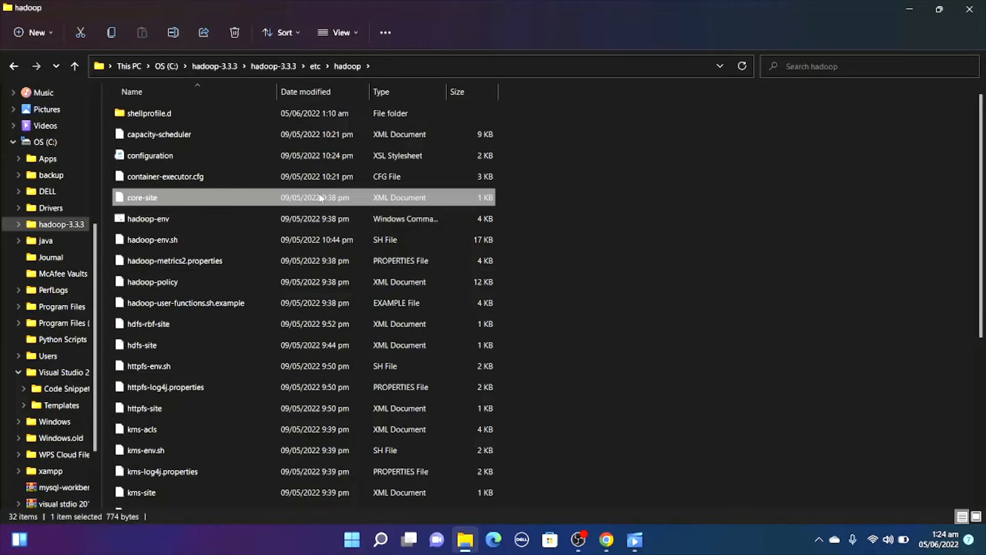
right_click(320, 198)
mouse_move(370, 258)
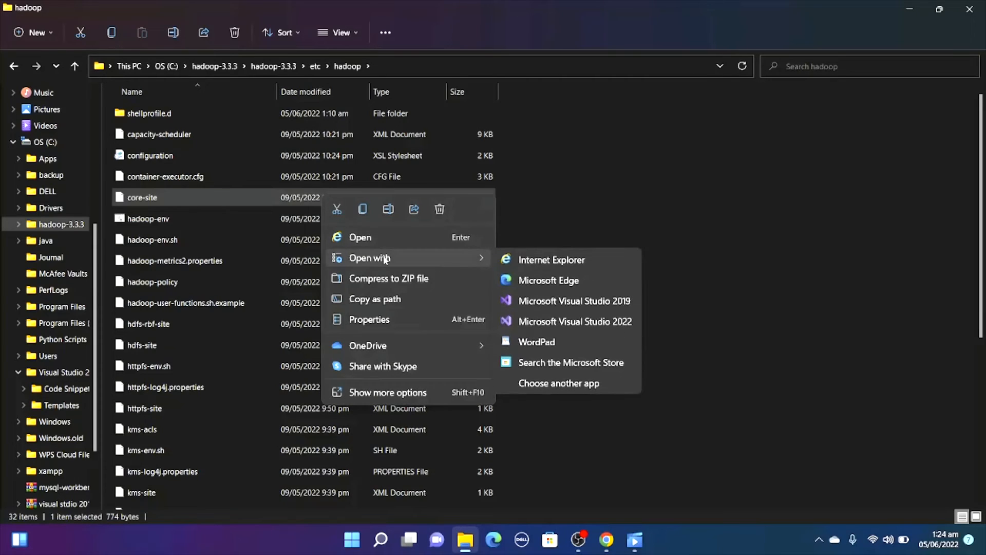
left_click(555, 341)
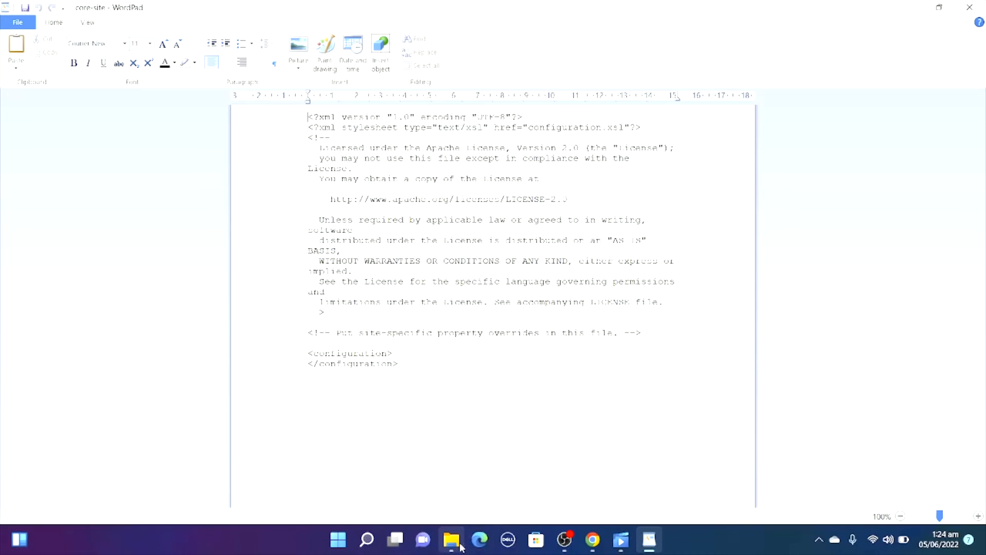
Return to the etc\hadoop folder in File Explorer and open the hadoop-env Windows command file for editing.
mouse_move(461, 547)
left_click(463, 492)
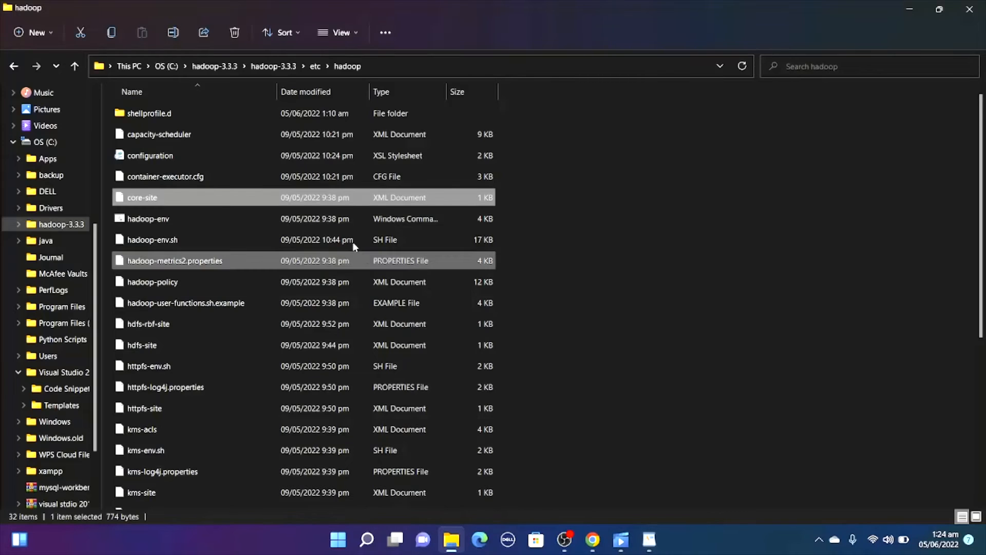
right_click(344, 221)
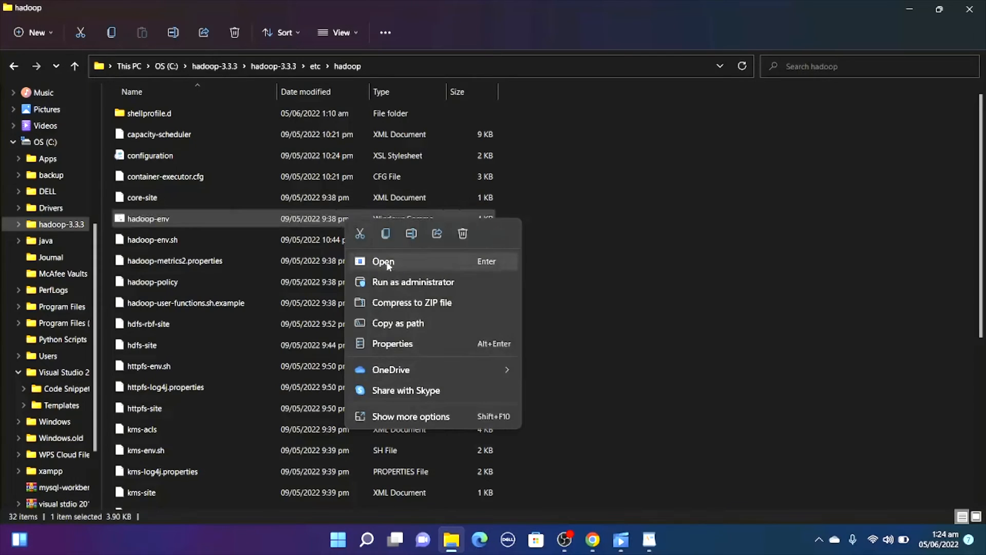
left_click(427, 417)
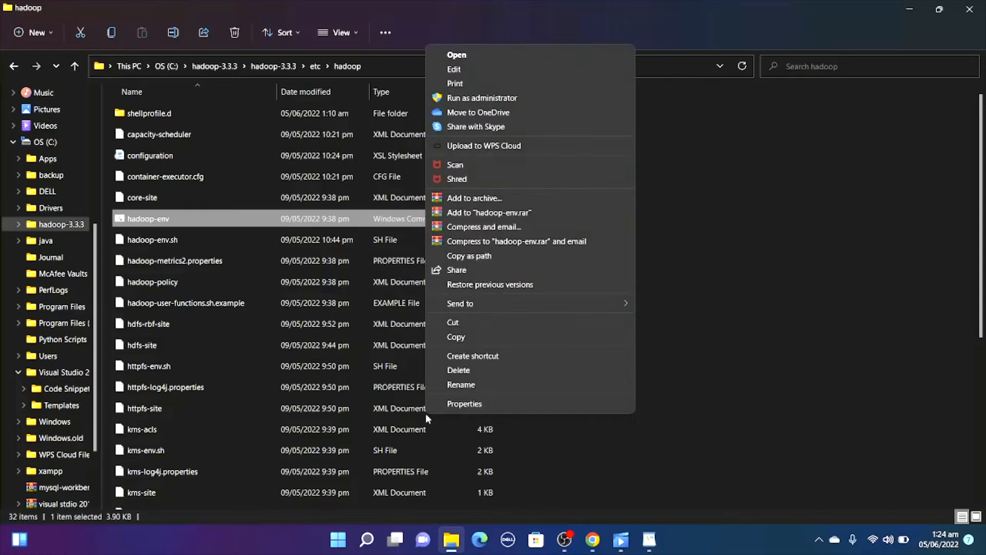
left_click(481, 71)
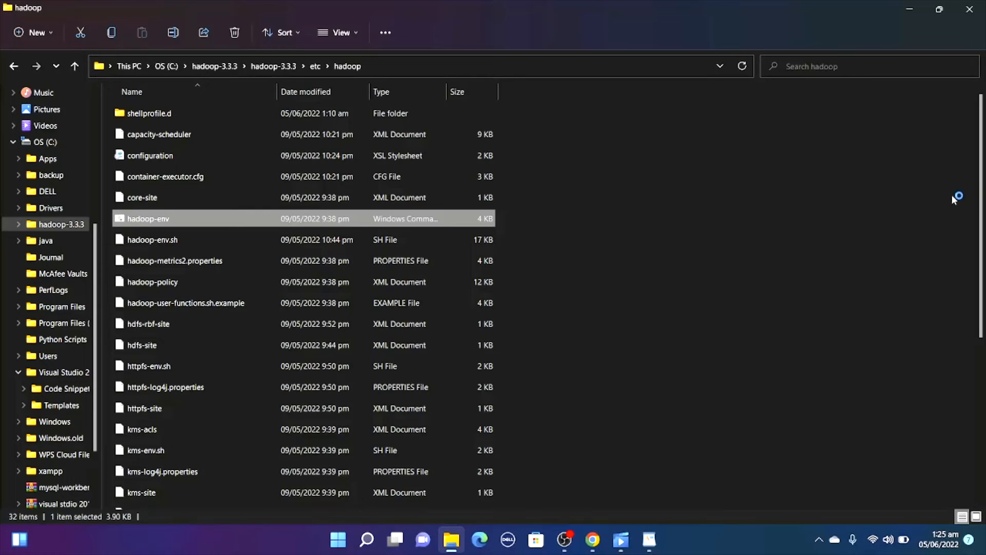
Open the hdfs-site XML file from the etc\hadoop folder in WordPad.
scroll(983, 198, "down", 3)
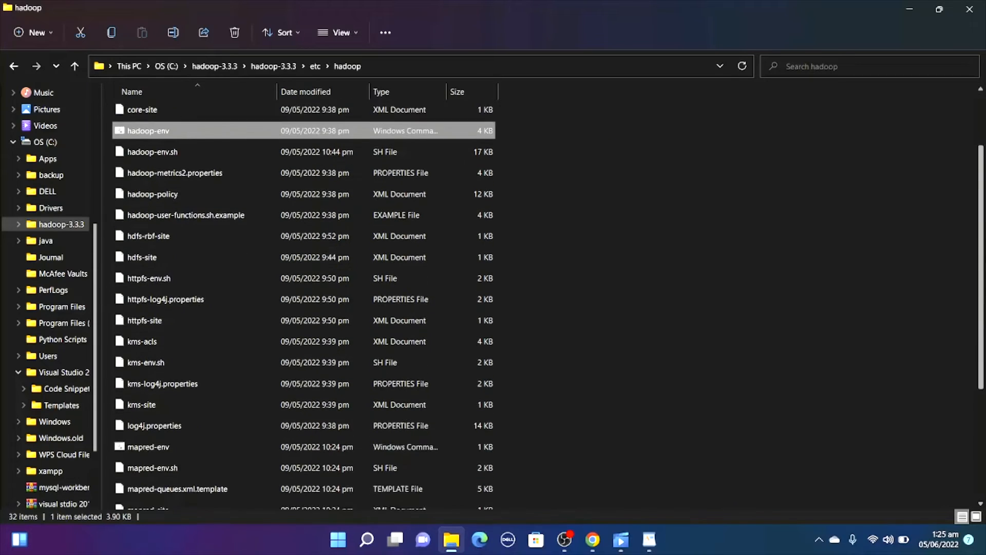
scroll(983, 273, "up", 1)
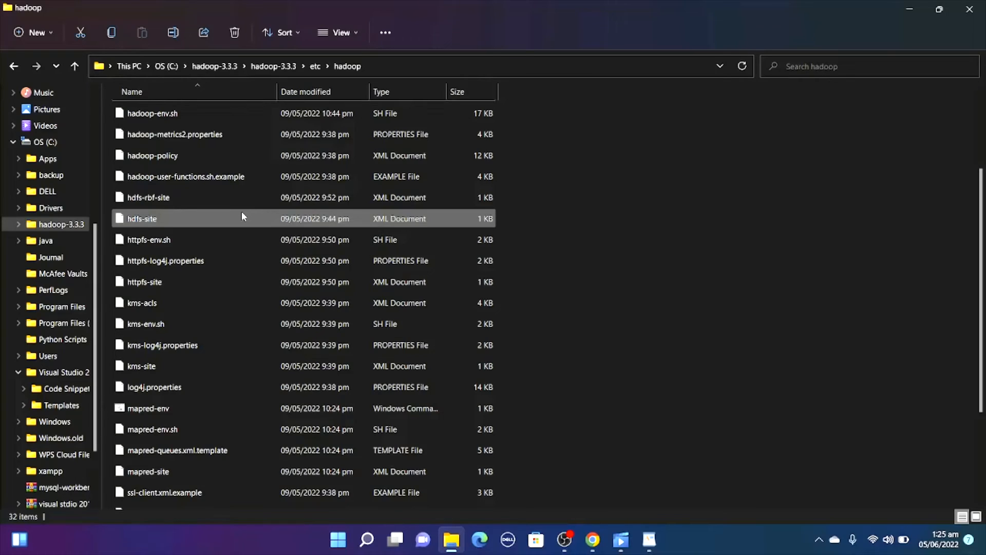
right_click(242, 214)
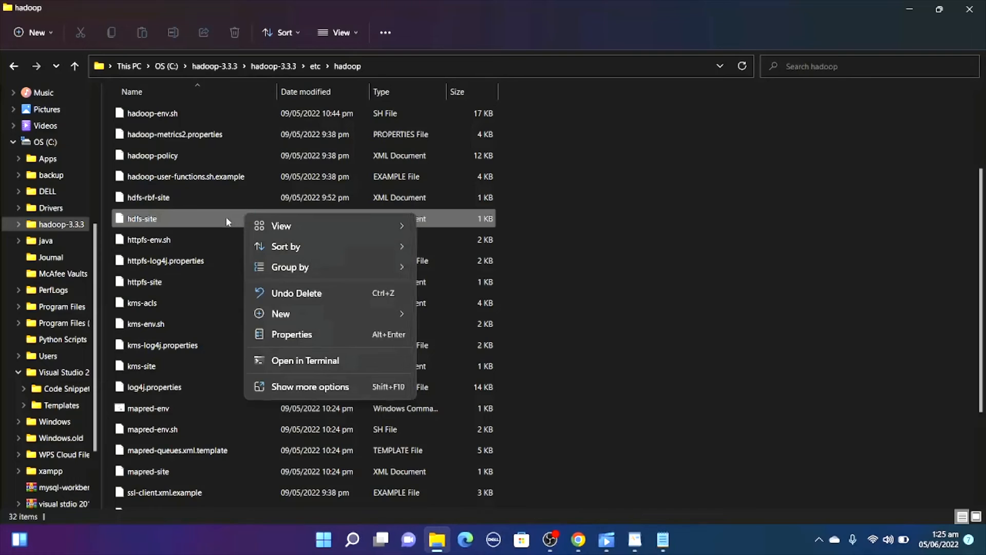
left_click(226, 216)
right_click(226, 217)
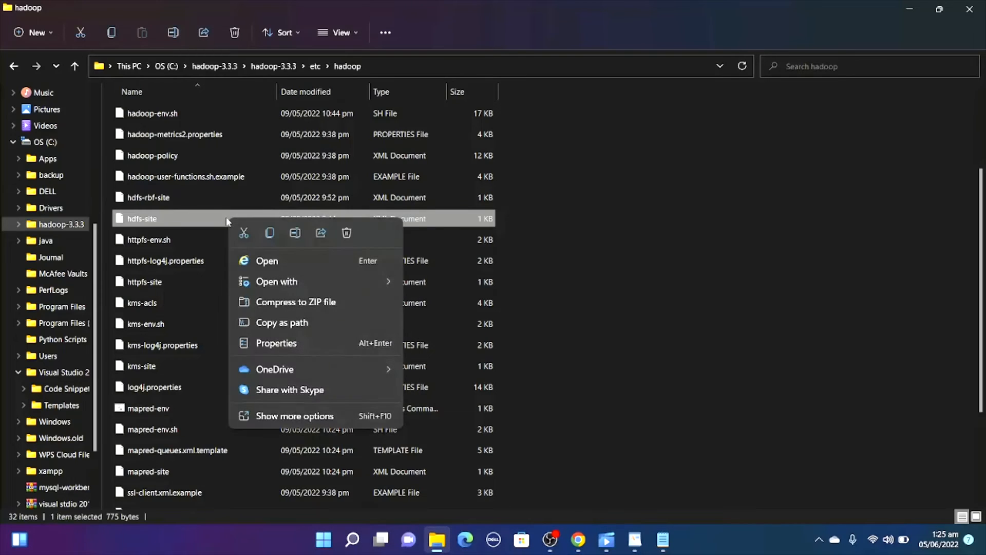
mouse_move(328, 285)
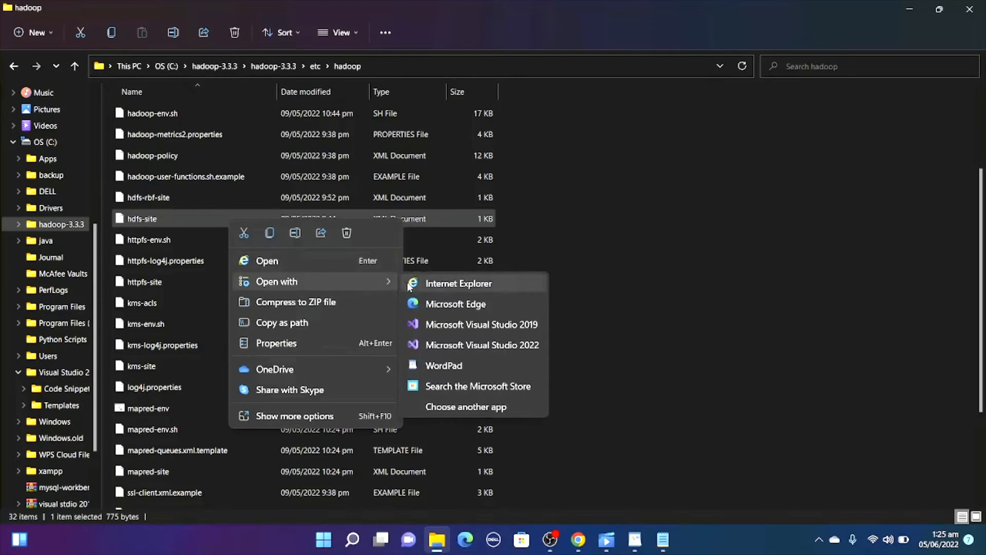
left_click(459, 363)
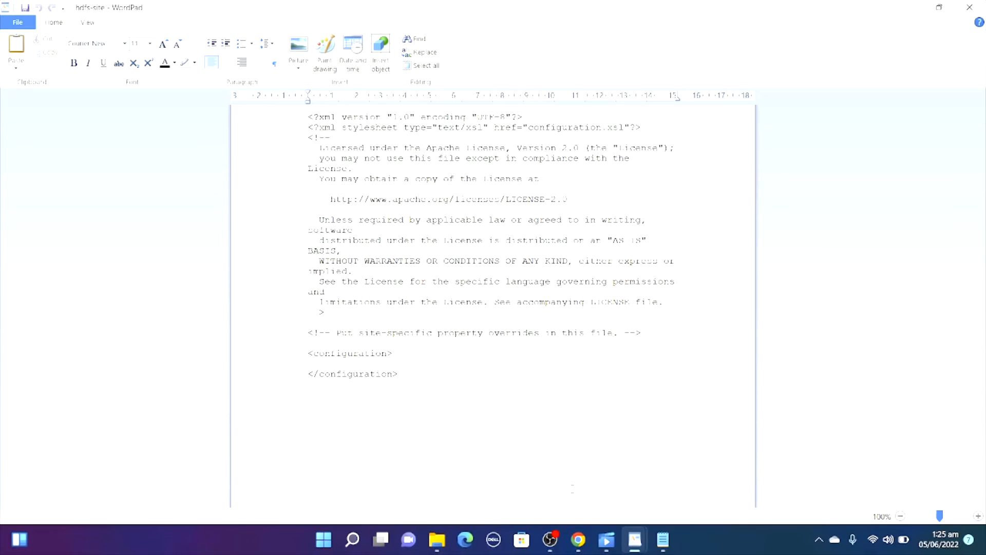
Switch back to File Explorer and open the mapred-site XML file from the etc\hadoop folder in WordPad.
left_click(437, 539)
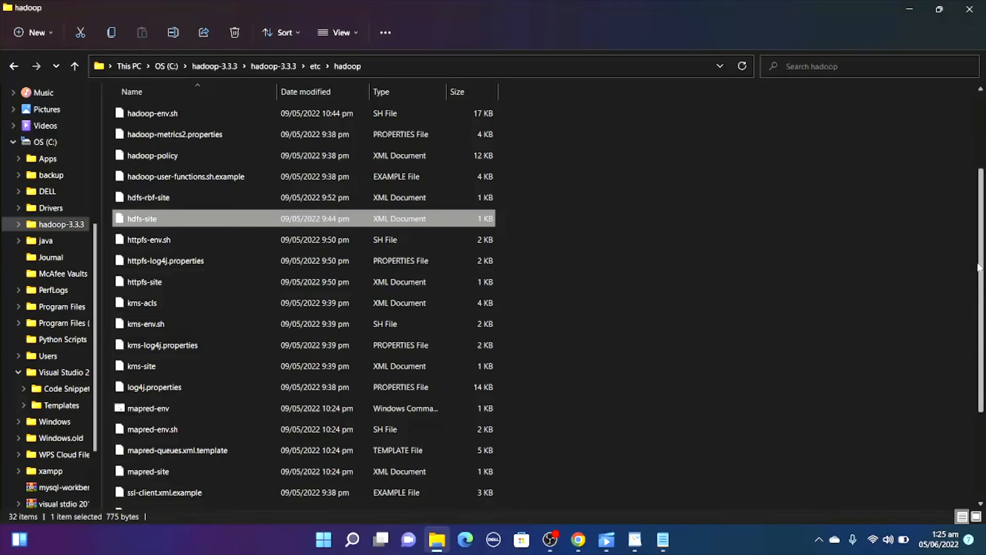
scroll(303, 301, "down", 2)
scroll(303, 300, "down", 1)
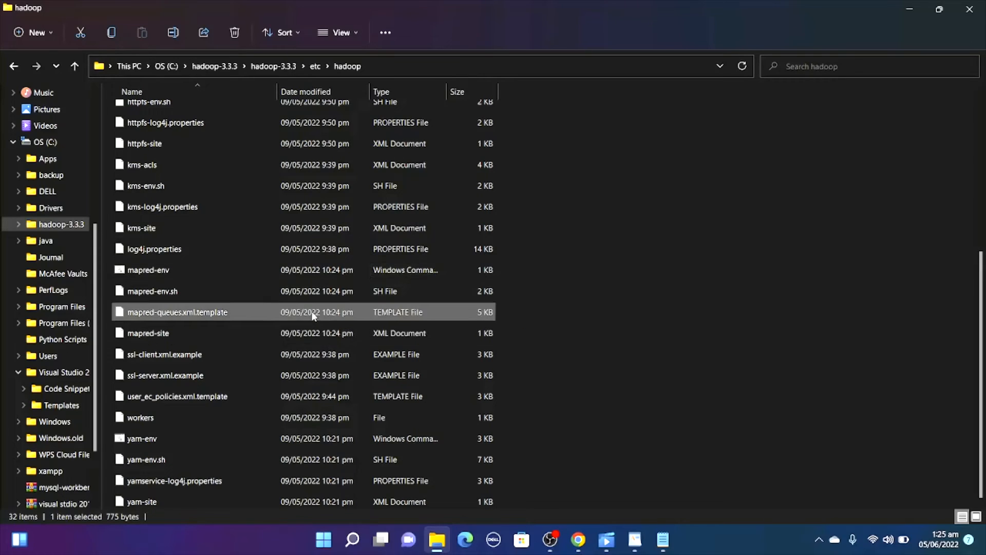
right_click(286, 335)
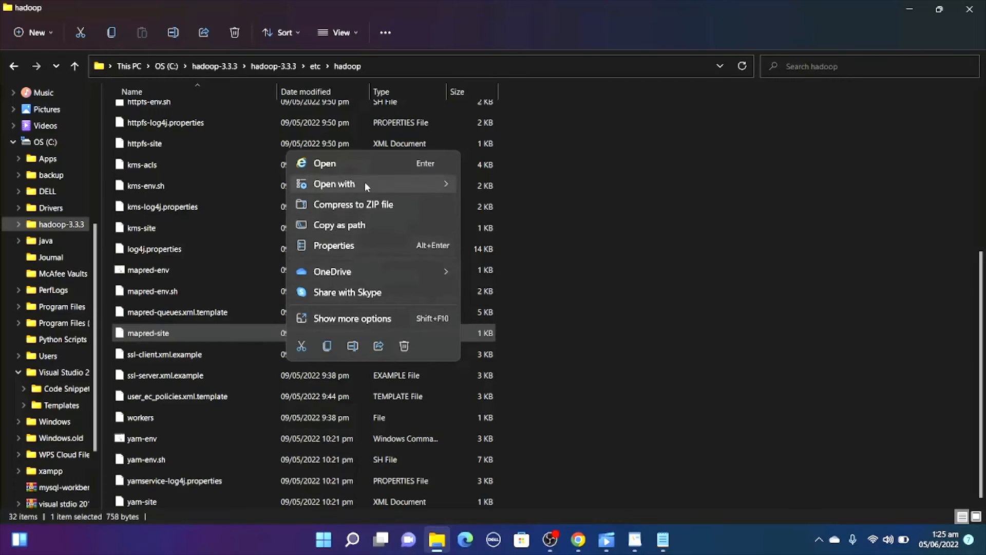
mouse_move(365, 182)
left_click(523, 265)
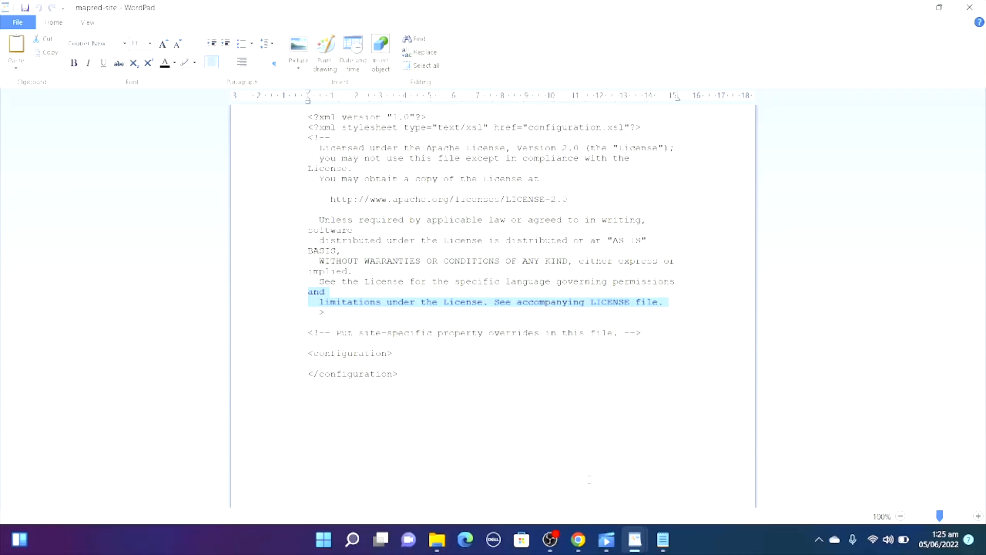
Return to the etc\hadoop folder in File Explorer and open the yarn-site XML file in WordPad.
left_click(439, 541)
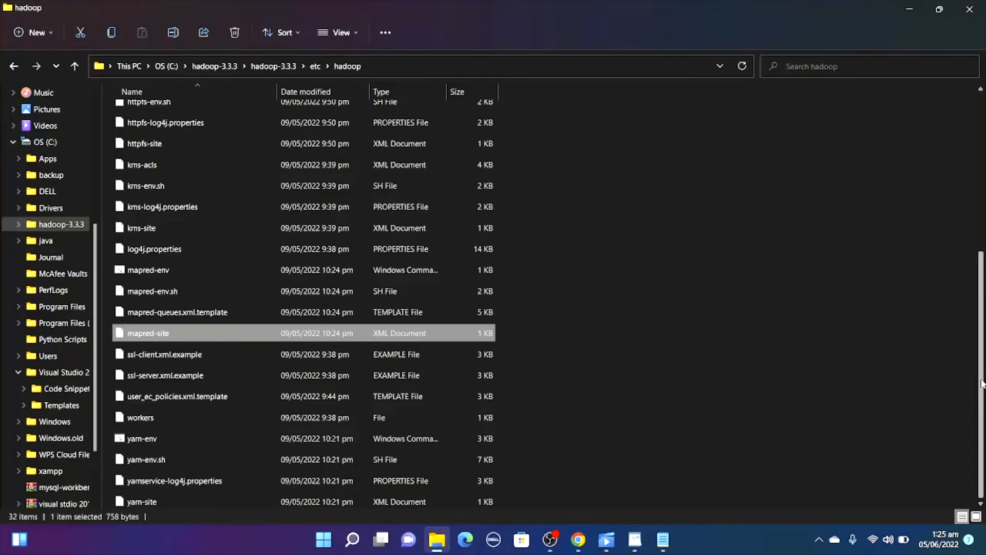
left_click(250, 499)
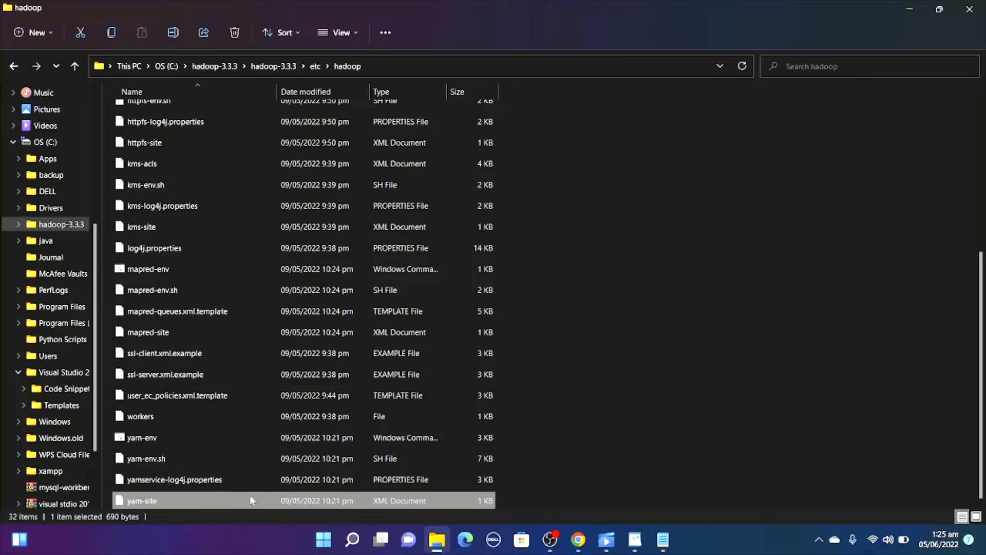
right_click(250, 496)
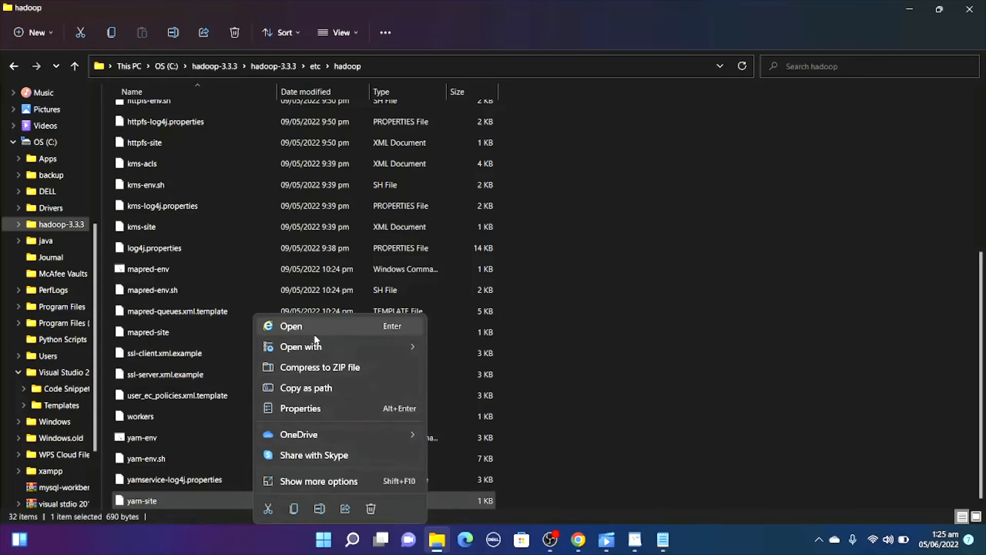
mouse_move(325, 345)
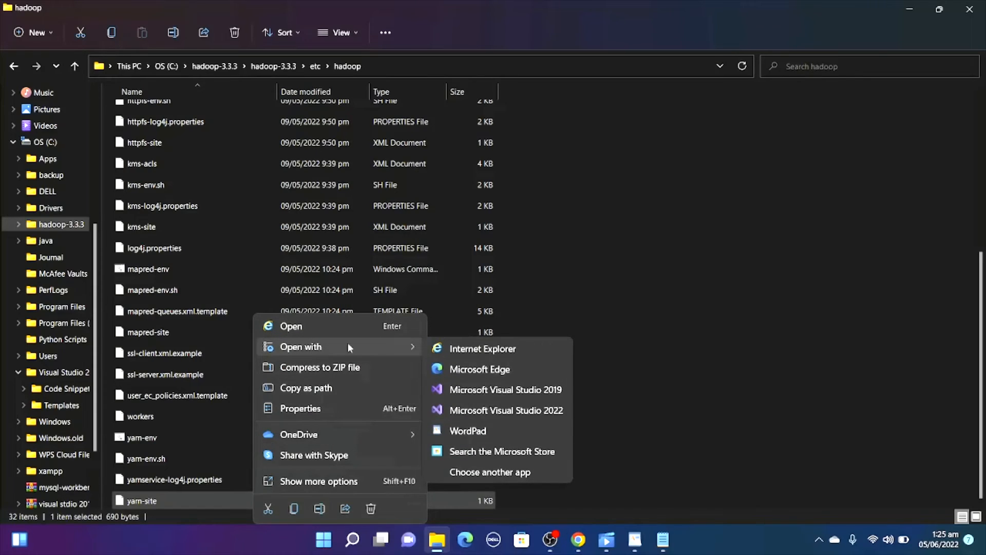
left_click(486, 434)
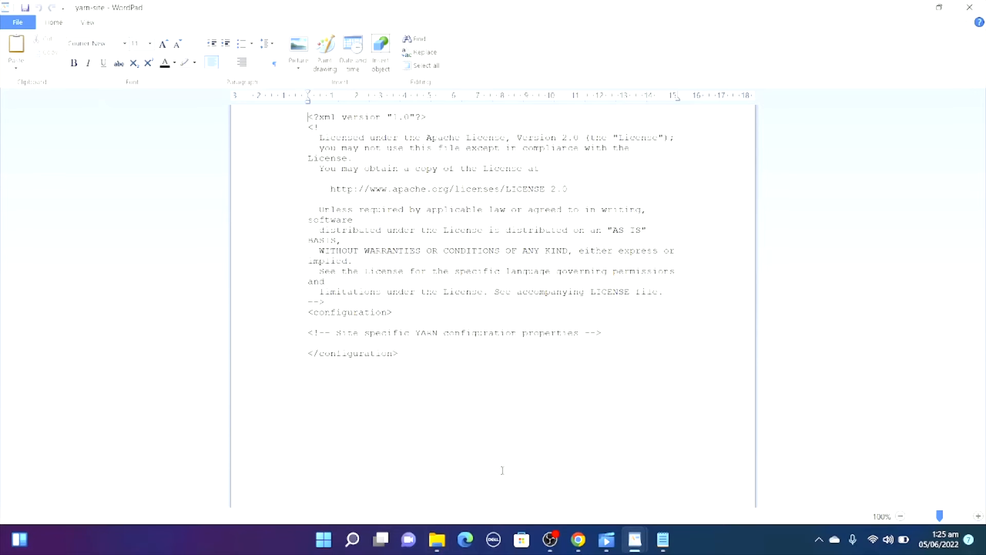
Switch to File Explorer, go back to the inner hadoop-3.3.3 folder and create a new folder named data there.
left_click(437, 539)
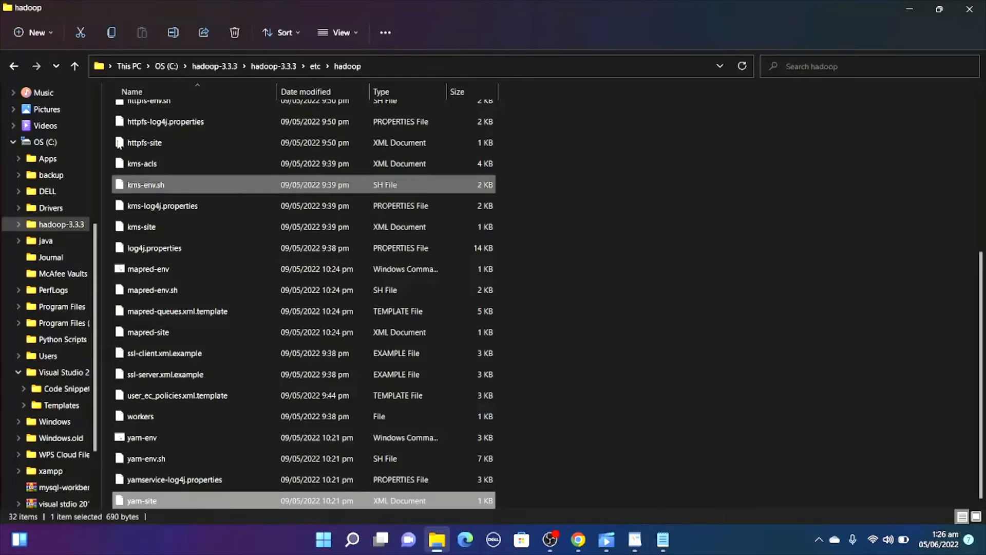
left_click(6, 68)
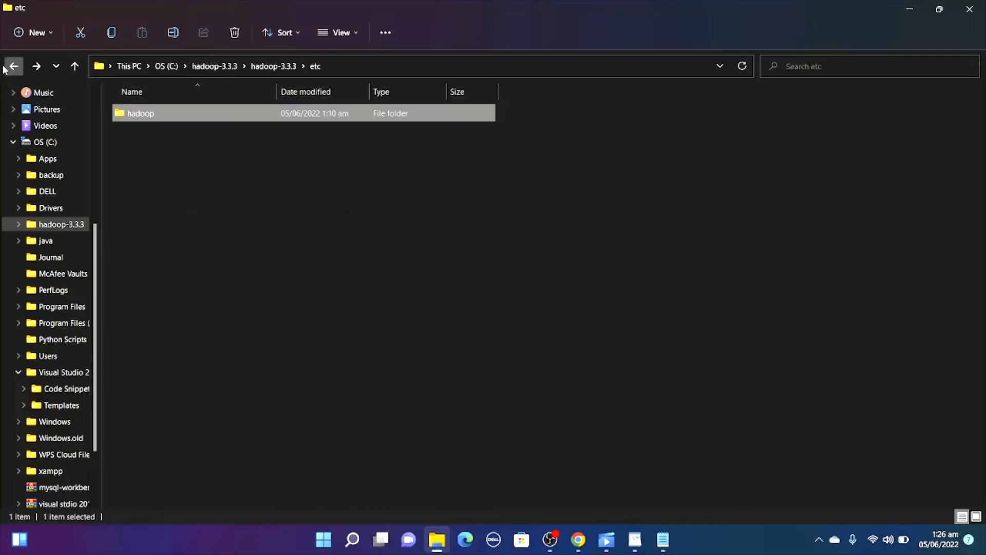
left_click(6, 68)
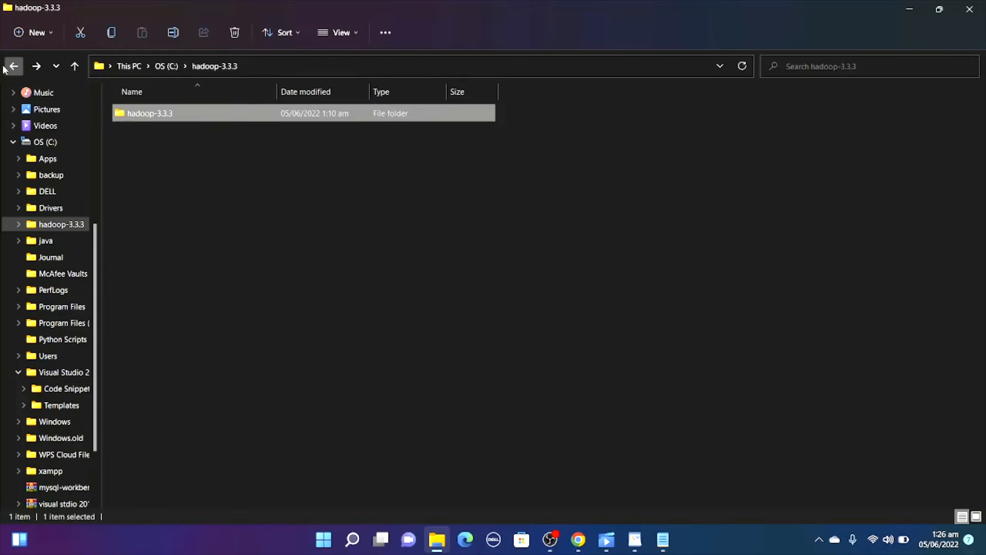
left_click(36, 66)
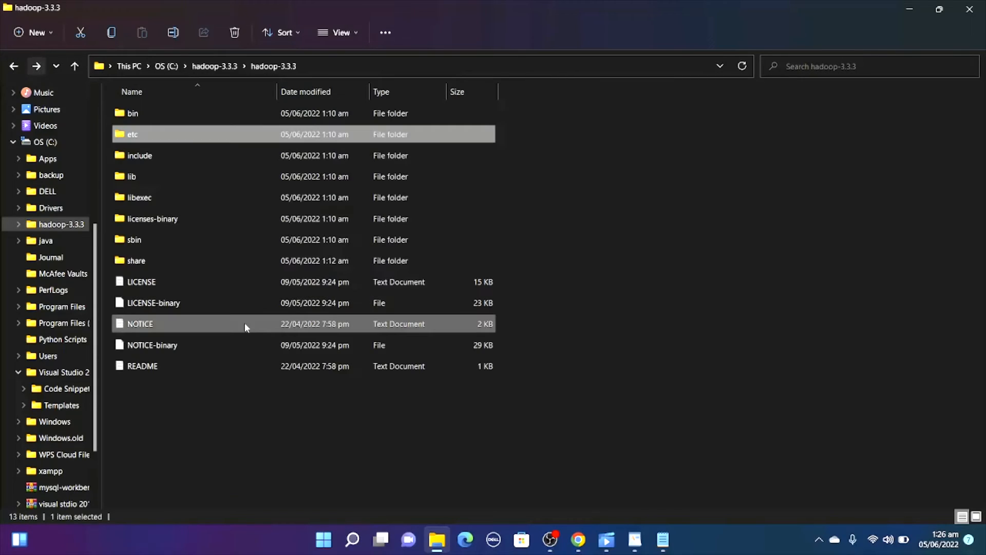
right_click(249, 427)
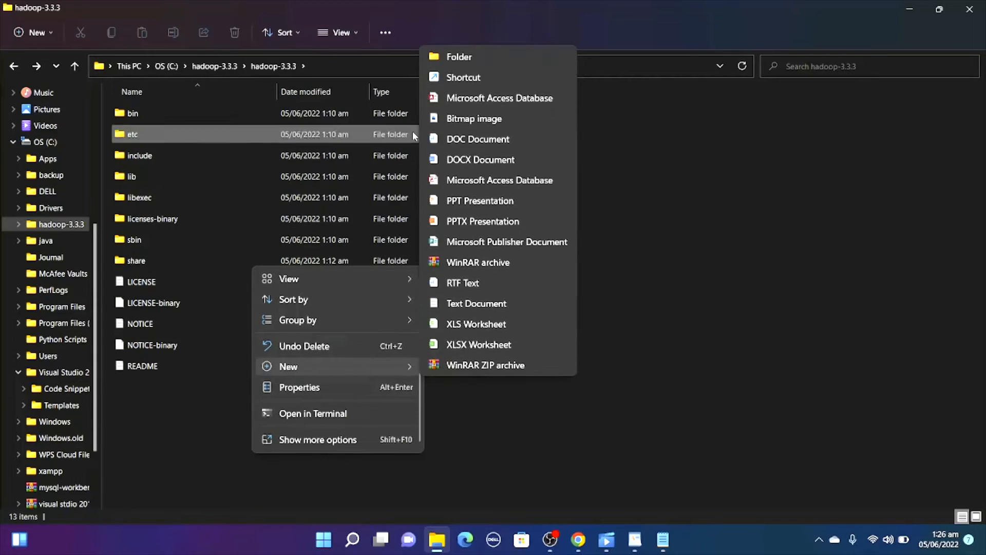
left_click(463, 60)
key("BackSpace")
type("data")
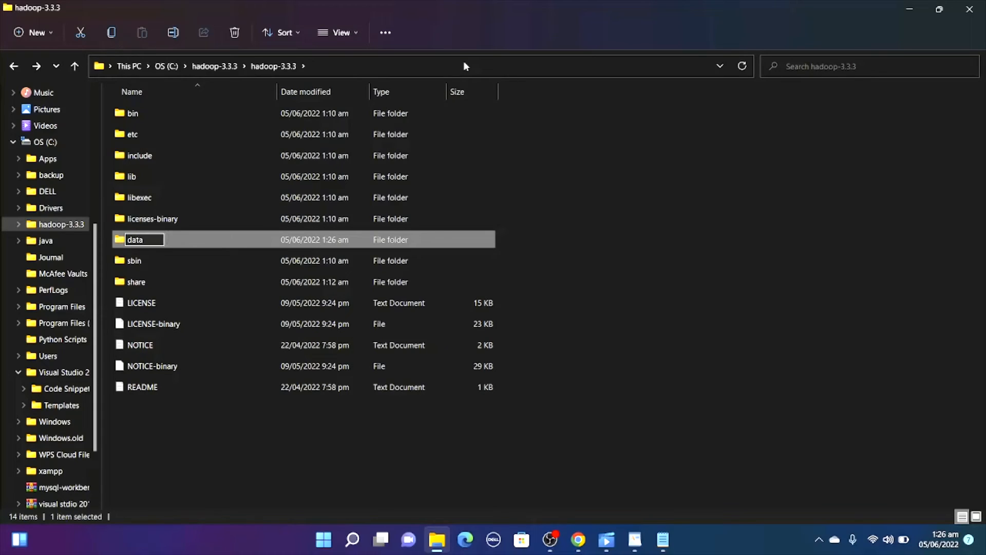
key("Return")
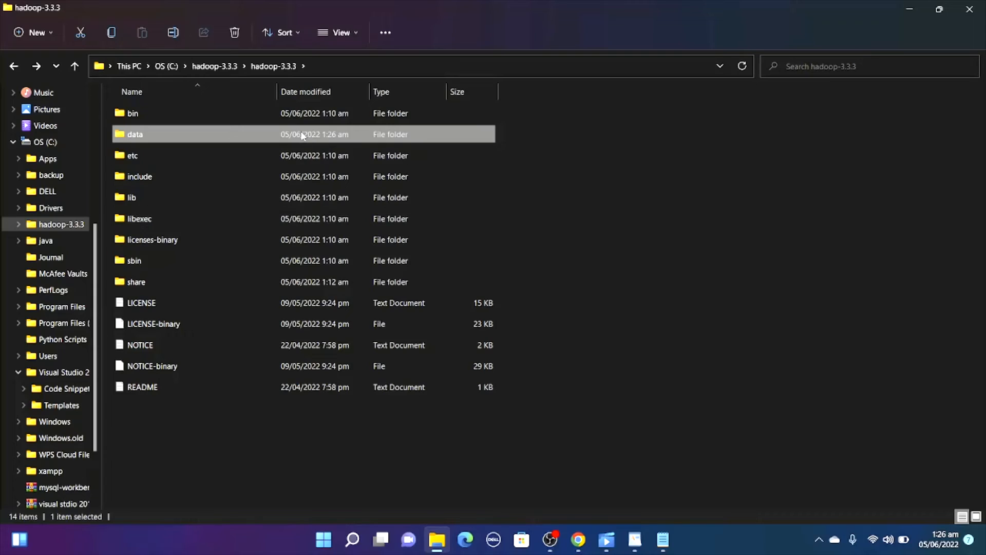
Open the data folder and create a subfolder named namenode inside it.
double_click(302, 135)
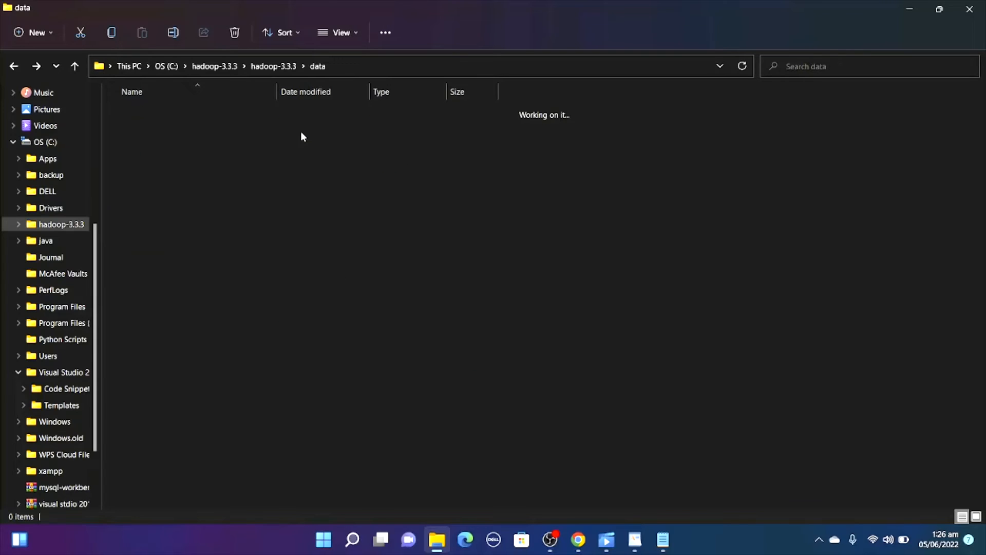
right_click(277, 176)
mouse_move(296, 277)
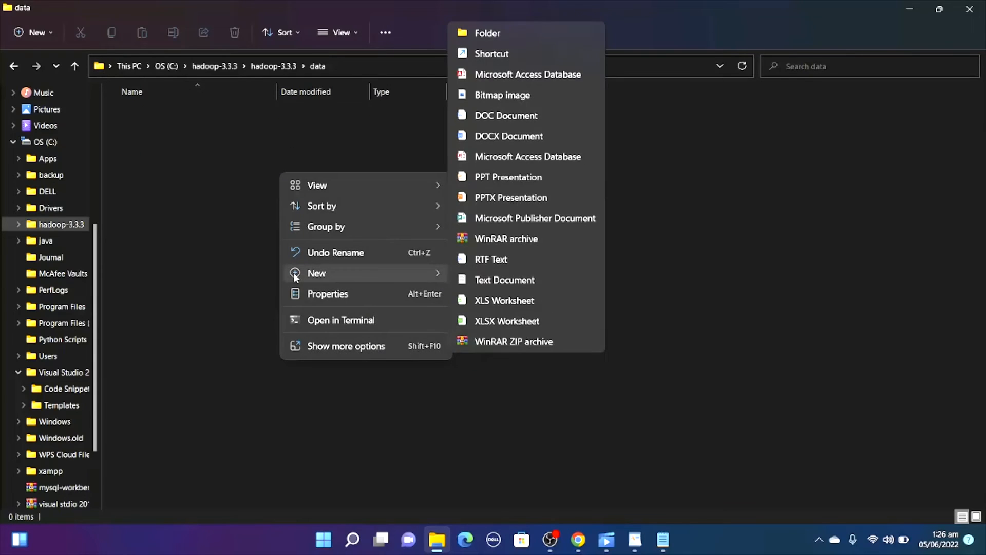
key("Escape")
key("Escape")
key("ctrl+shift+n")
type("nam")
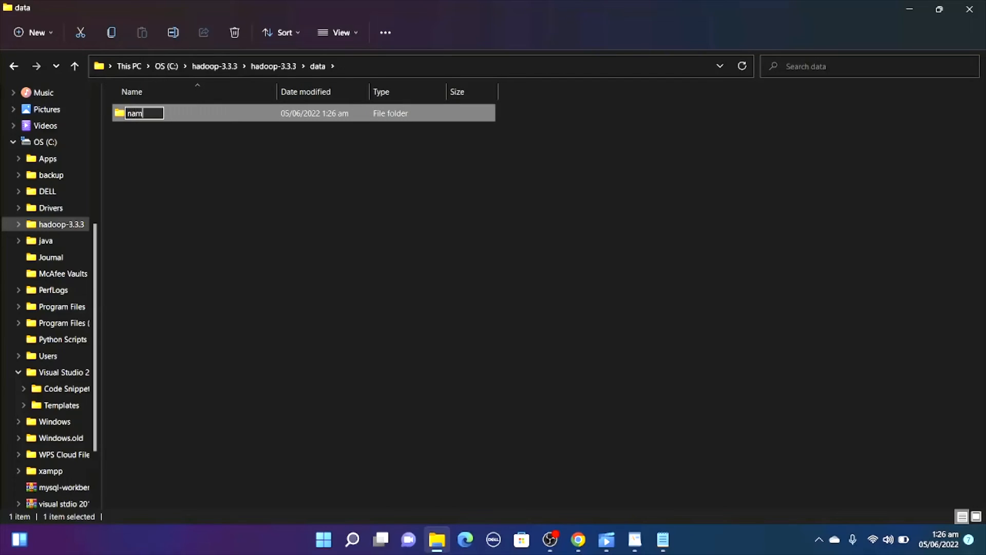
type("enode")
key("Return")
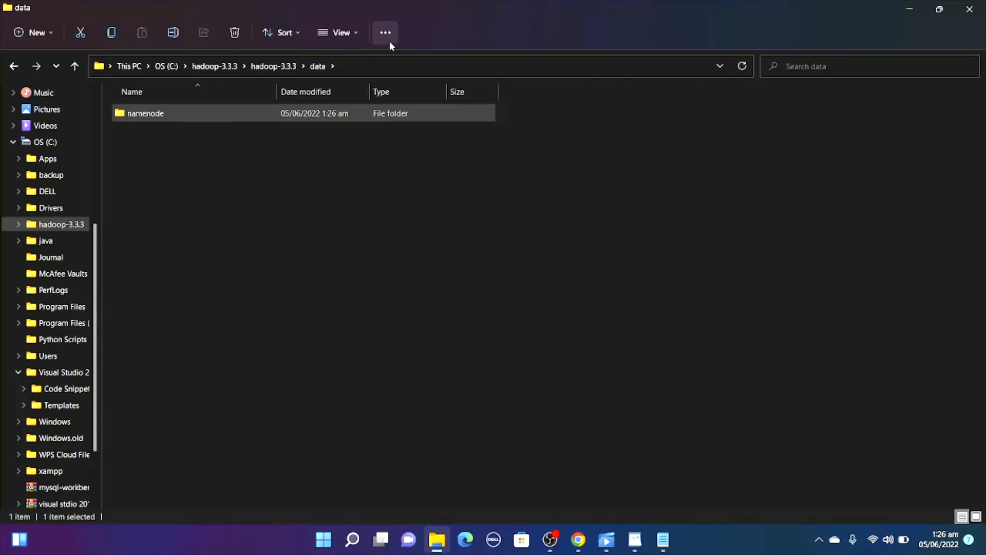
Create a second subfolder named datanode inside the data folder.
right_click(355, 167)
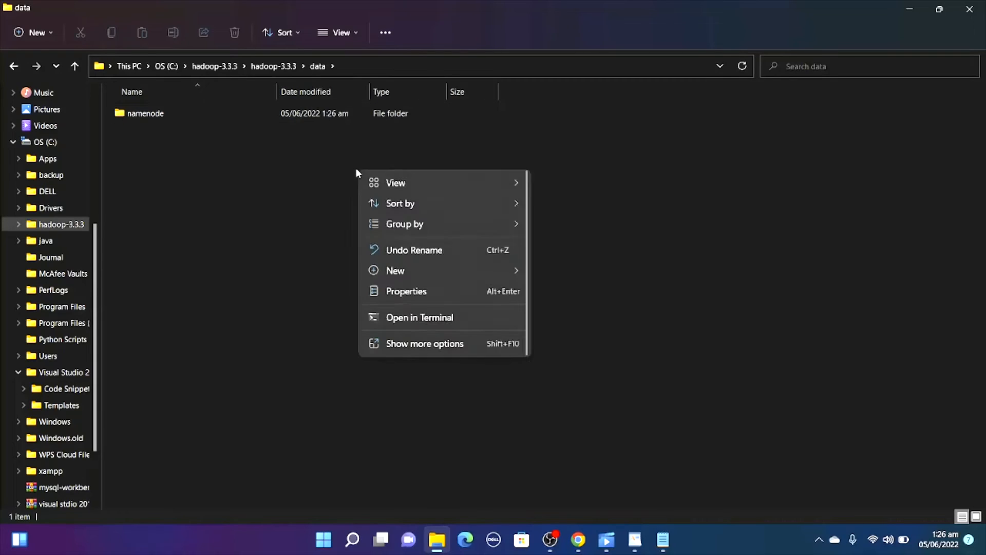
mouse_move(380, 268)
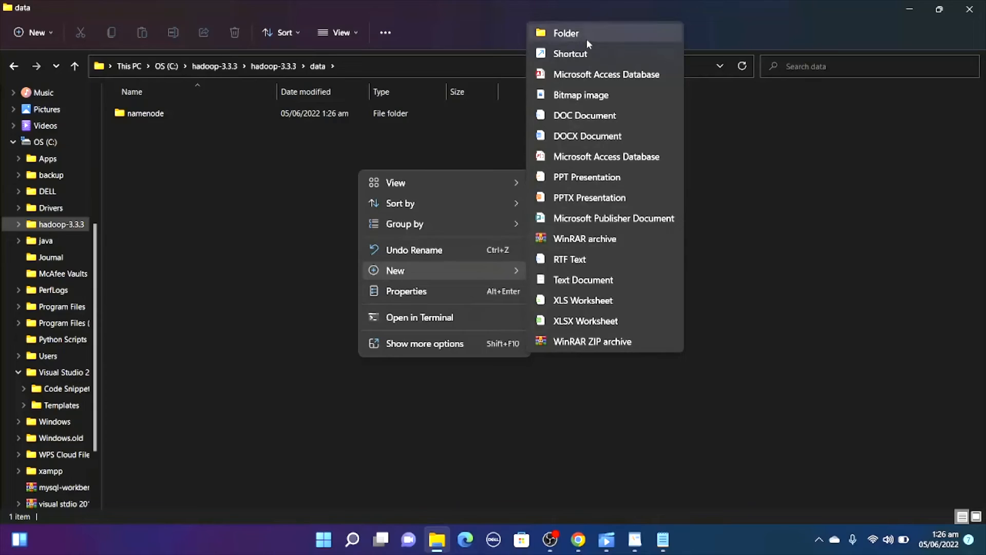
left_click(589, 35)
key("BackSpace")
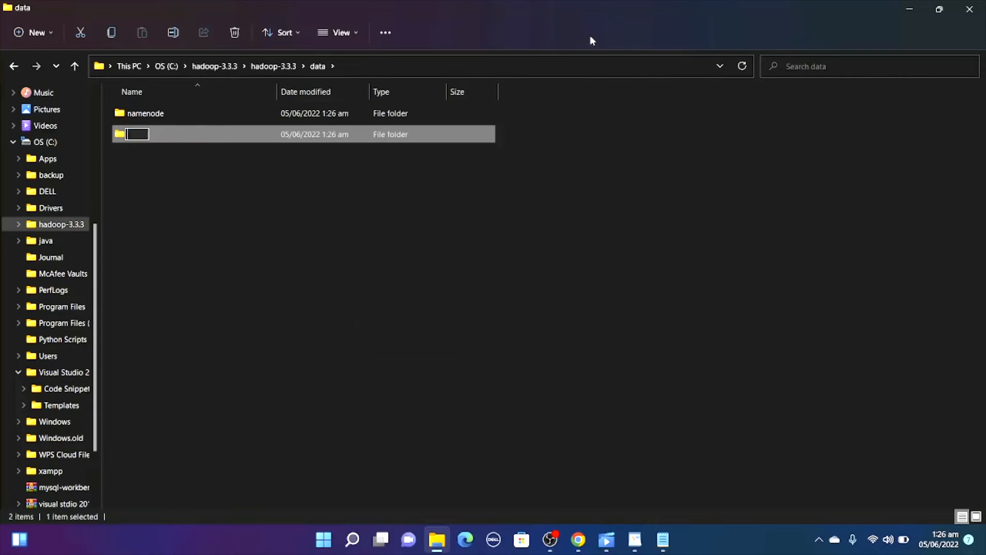
type("datanode")
key("Return")
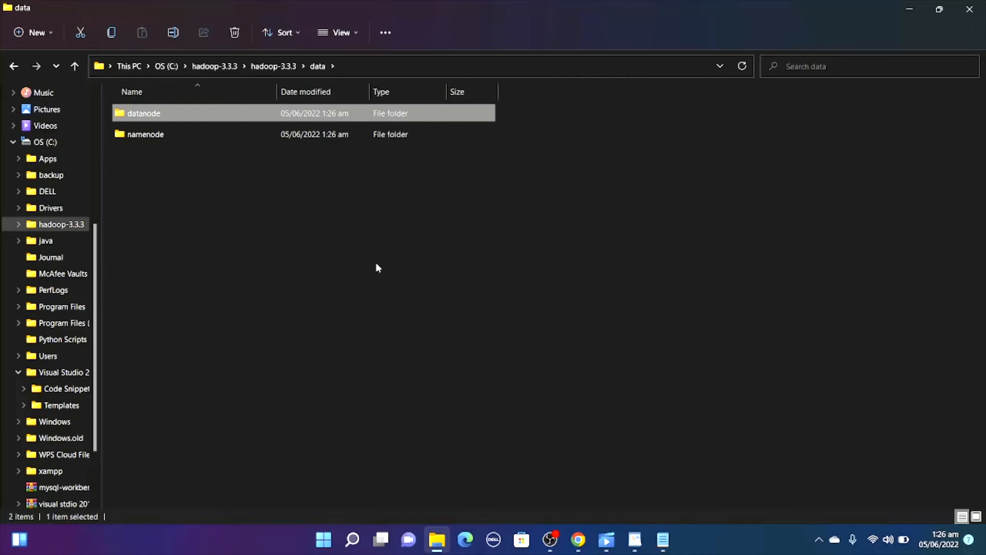
left_click(376, 265)
mouse_move(645, 550)
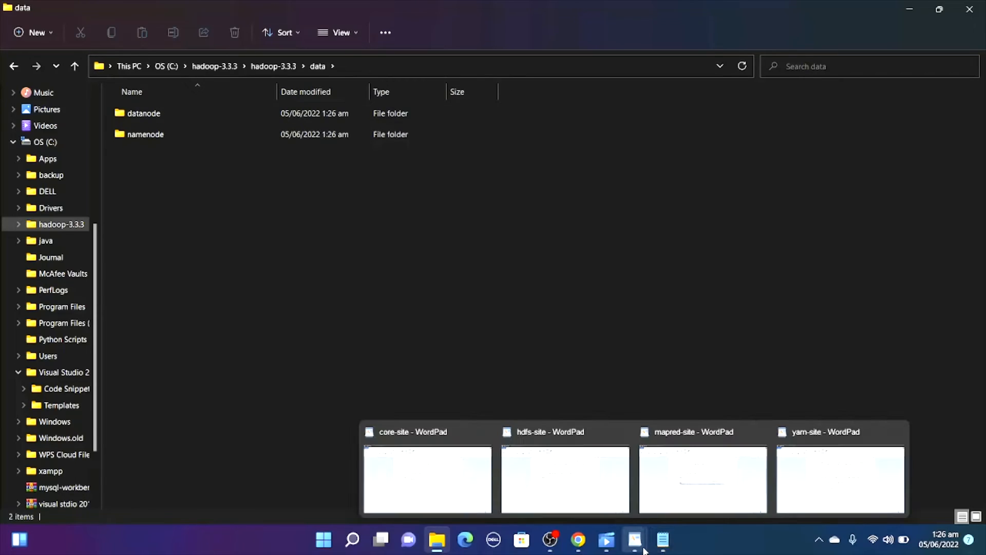
mouse_move(796, 481)
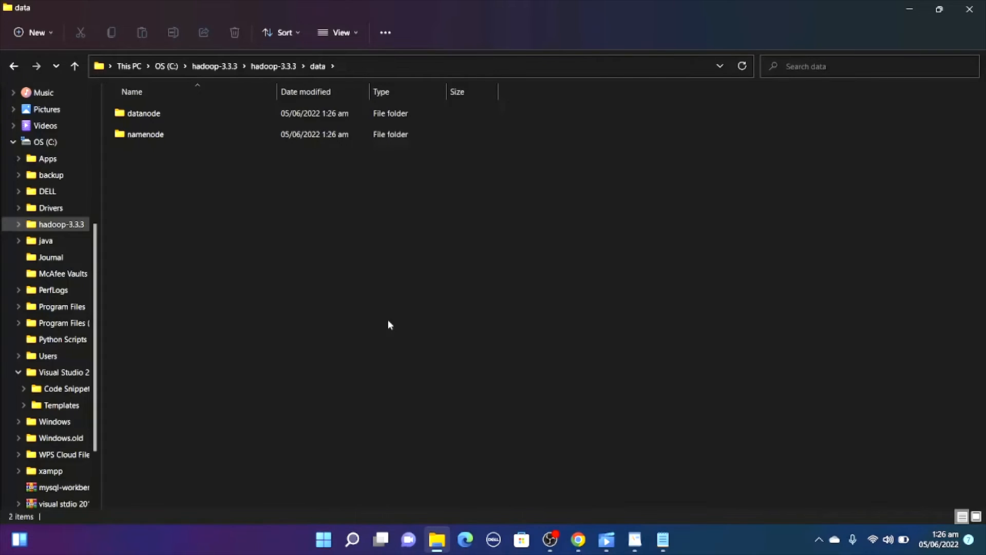
Browse to the New Volume (D:) drive and open the Files to Edit for Hadoop configurations text file in Notepad.
left_click(7, 66)
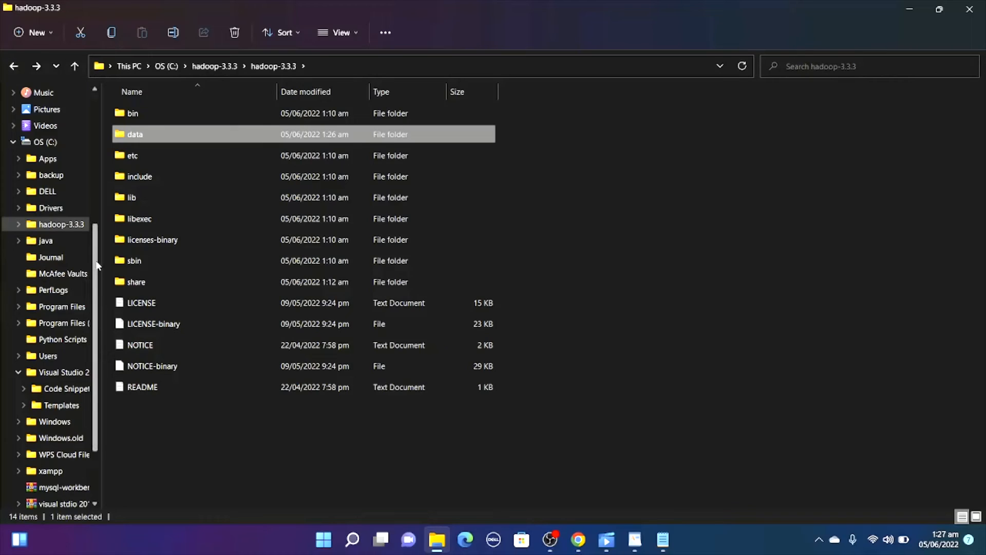
left_click_drag(97, 263, 95, 340)
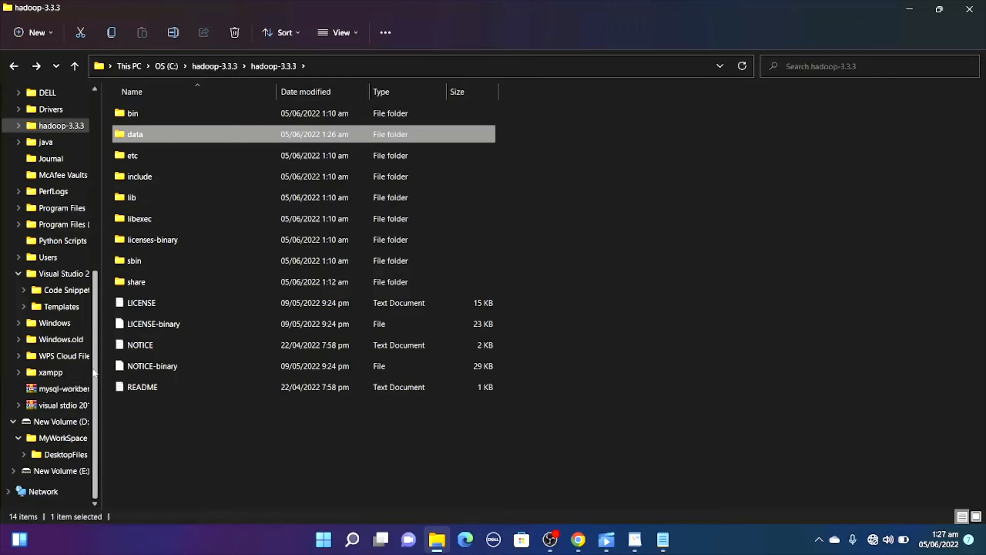
scroll(102, 285, "up", 3)
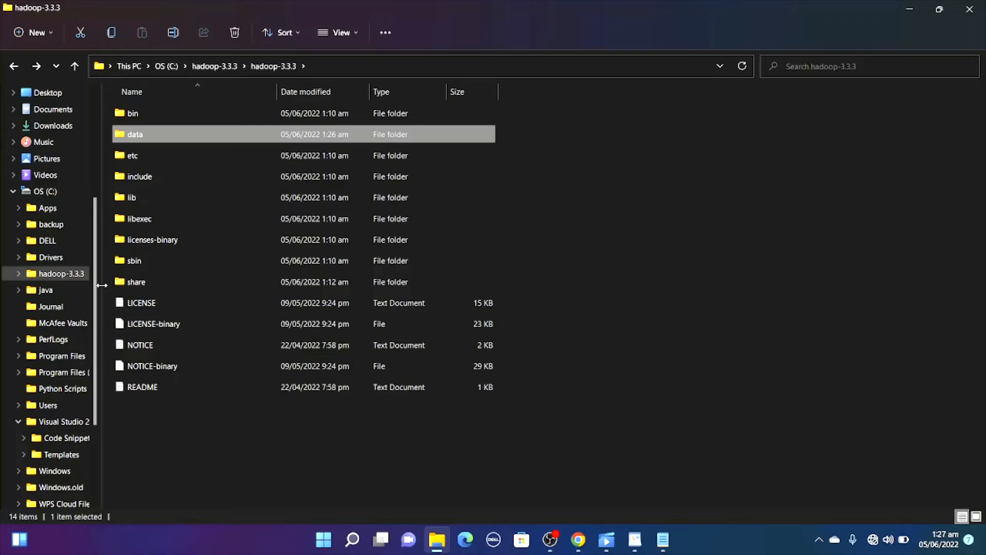
left_click(63, 194)
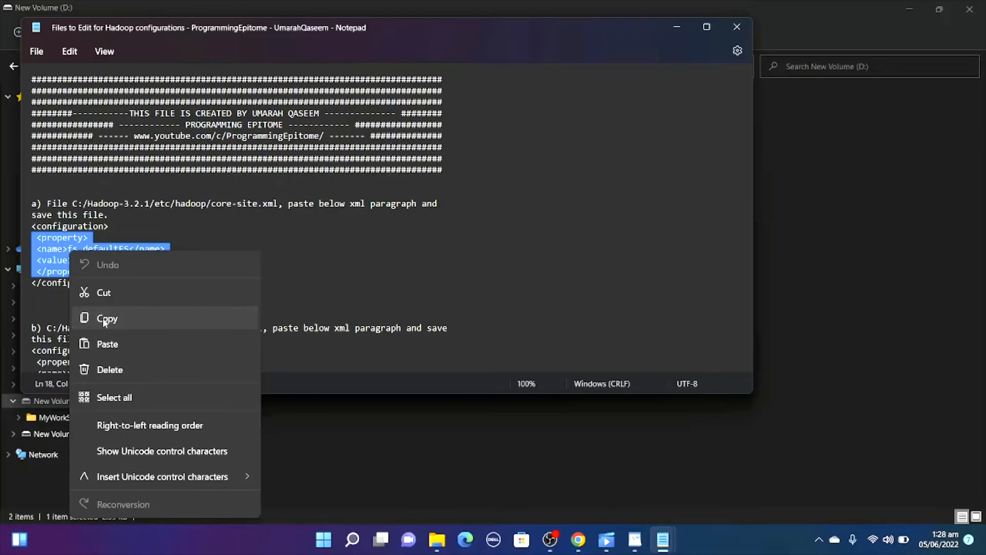
left_click(105, 319)
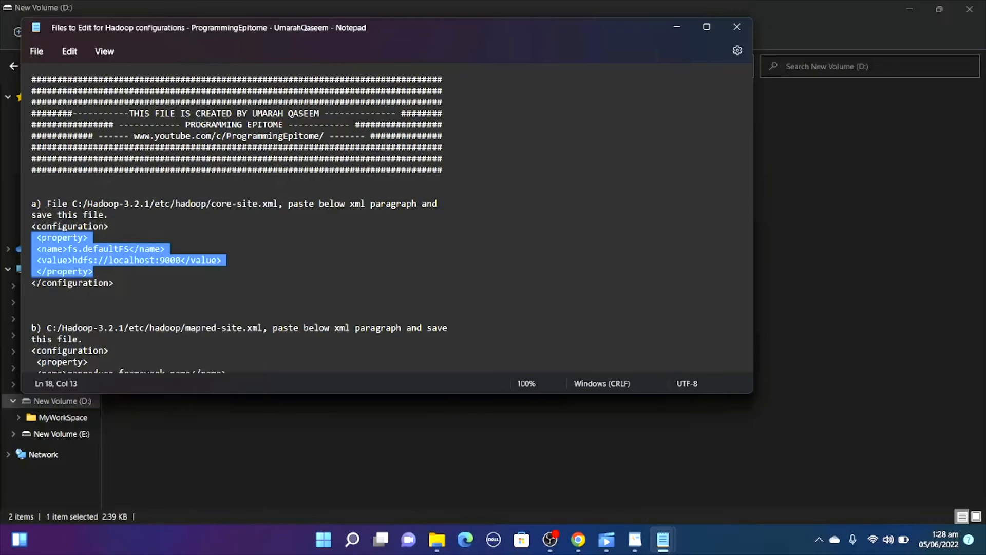
Paste the fs.defaultFS property with value hdfs://localhost:9000 inside the configuration block of core-site in WordPad, then save and close the file.
mouse_move(654, 541)
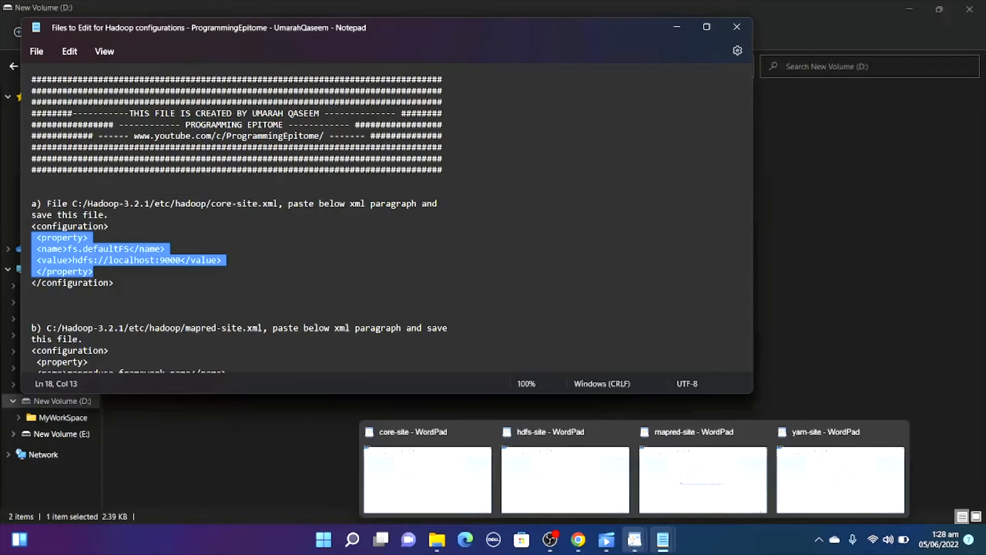
left_click(470, 489)
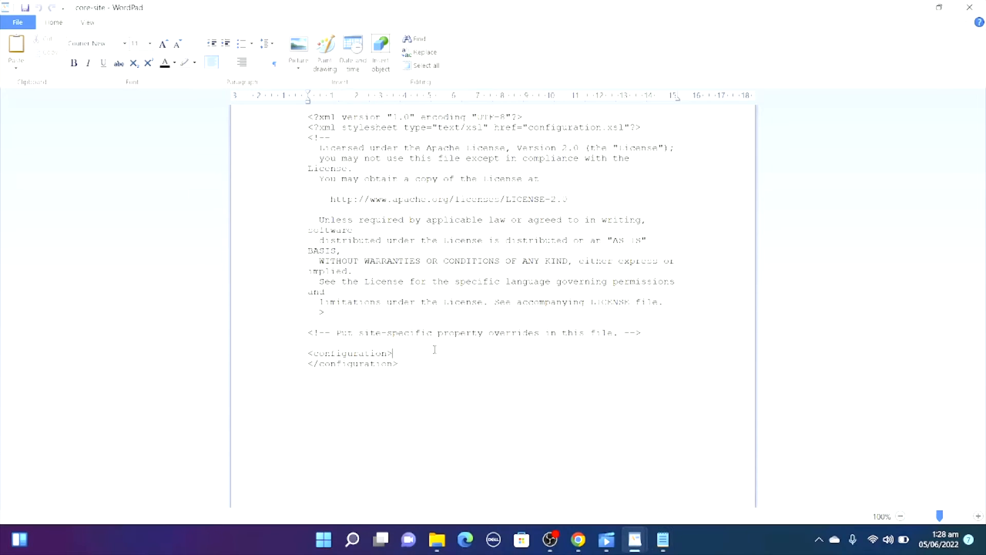
key("Return")
key("ctrl+v")
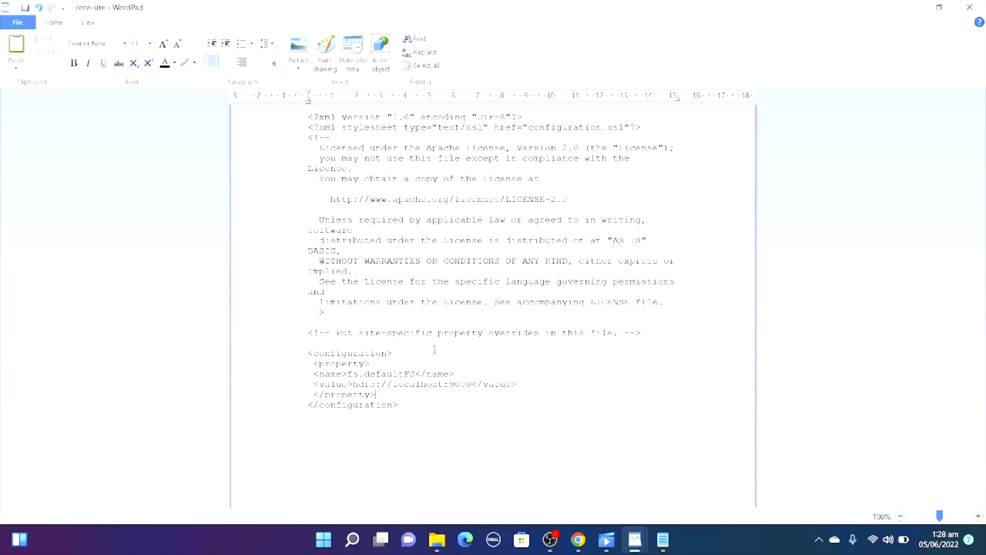
type("s")
key("BackSpace")
left_click(973, 6)
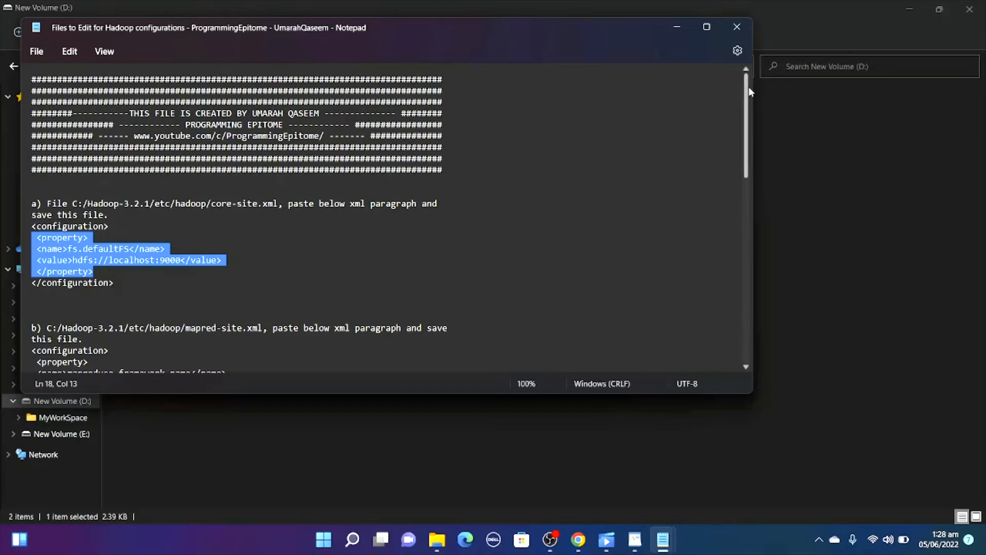
Copy the mapreduce.framework.name property block with value yarn from the mapred-site section of the Notepad file.
scroll(748, 138, "down", 4)
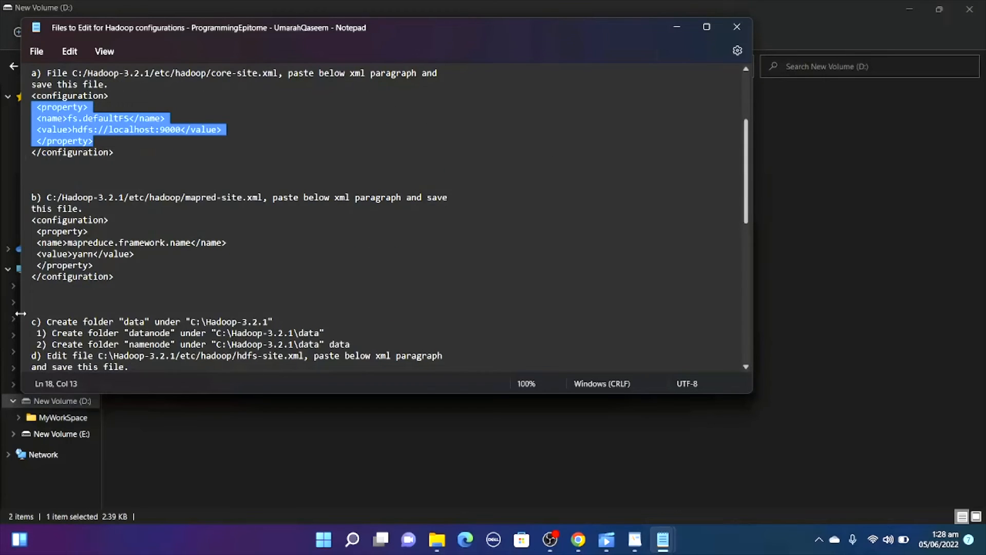
mouse_move(94, 265)
left_mouse_down()
mouse_move(51, 208)
mouse_move(32, 220)
mouse_move(61, 254)
mouse_move(93, 264)
left_mouse_up()
left_click(38, 231)
right_click(67, 244)
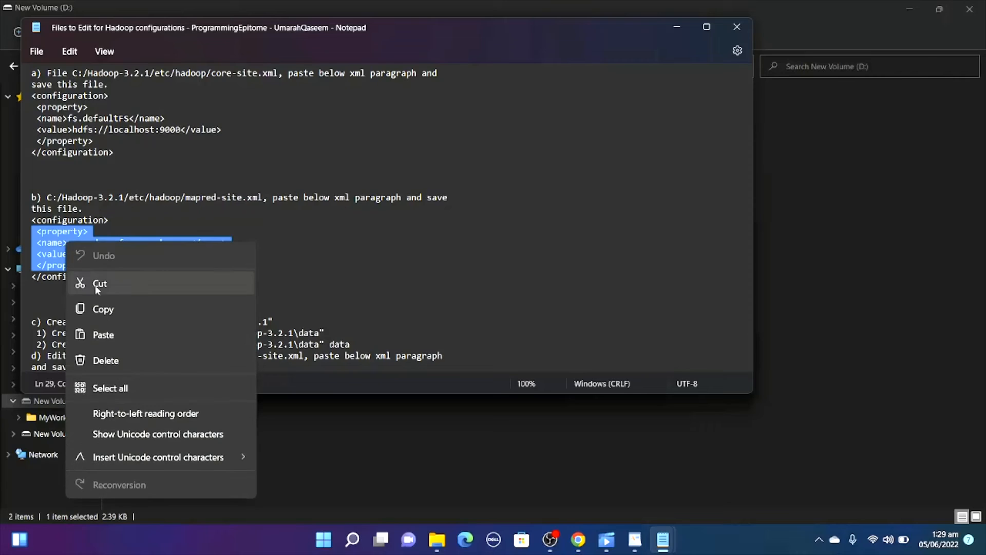
left_click(103, 309)
Switch to mapred-site in WordPad and paste the copied property block between its configuration tags.
mouse_move(631, 548)
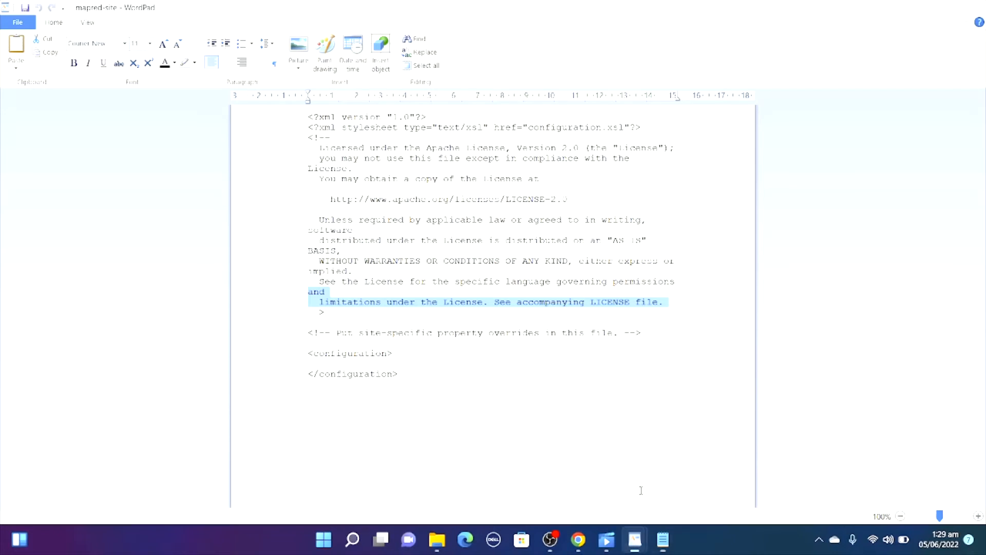
left_click(637, 485)
left_click(414, 362)
key("ctrl+v")
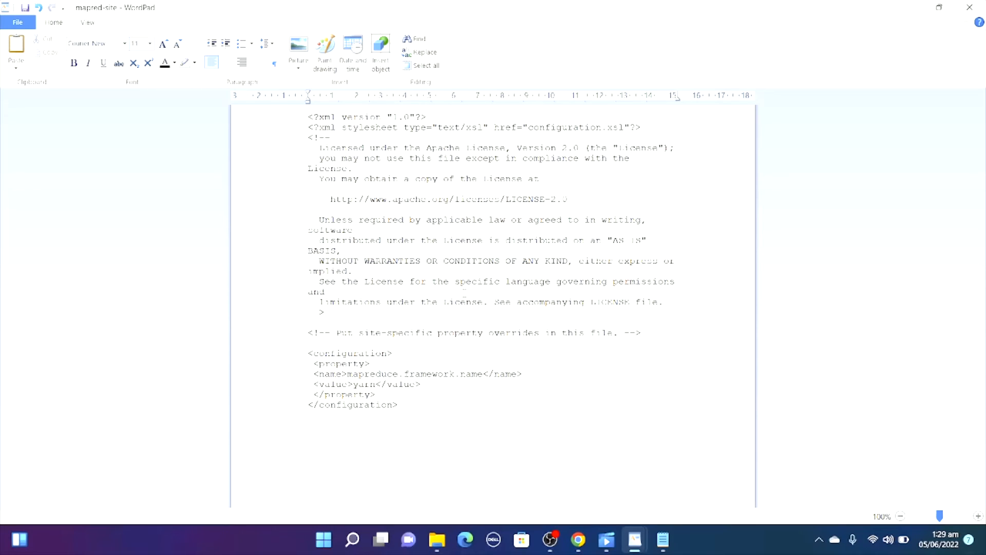
Return to Notepad and copy the dfs.replication, dfs.namenode.name.dir and dfs.datanode.data.dir property blocks from the hdfs-site section.
key("alt+Tab")
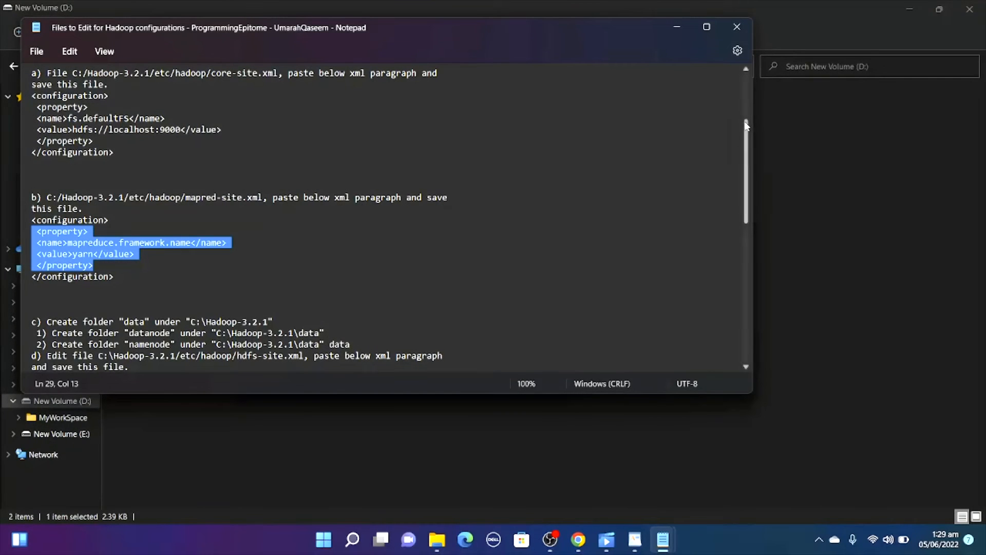
scroll(748, 161, "down", 3)
left_click_drag(748, 162, 753, 192)
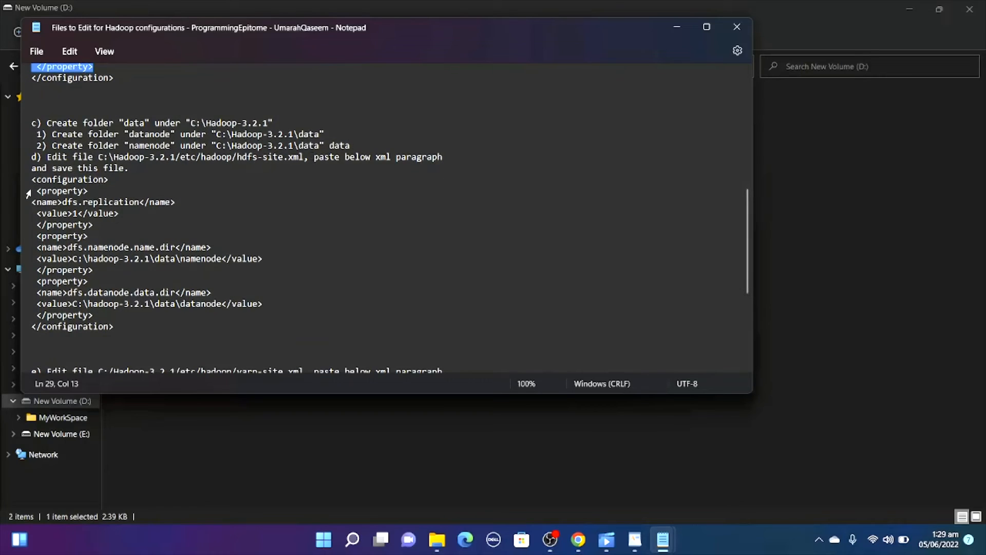
left_click_drag(31, 190, 135, 312)
right_click(93, 278)
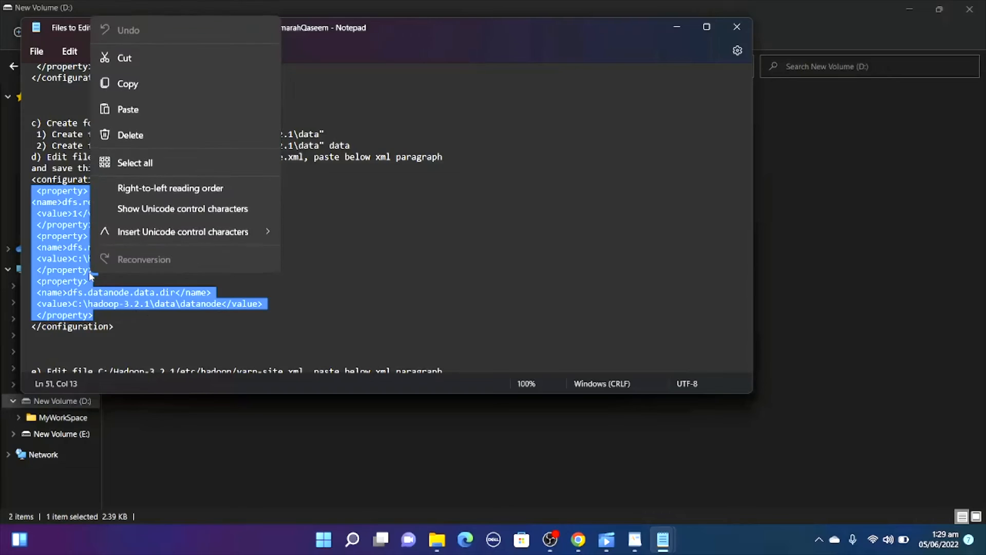
left_click(147, 83)
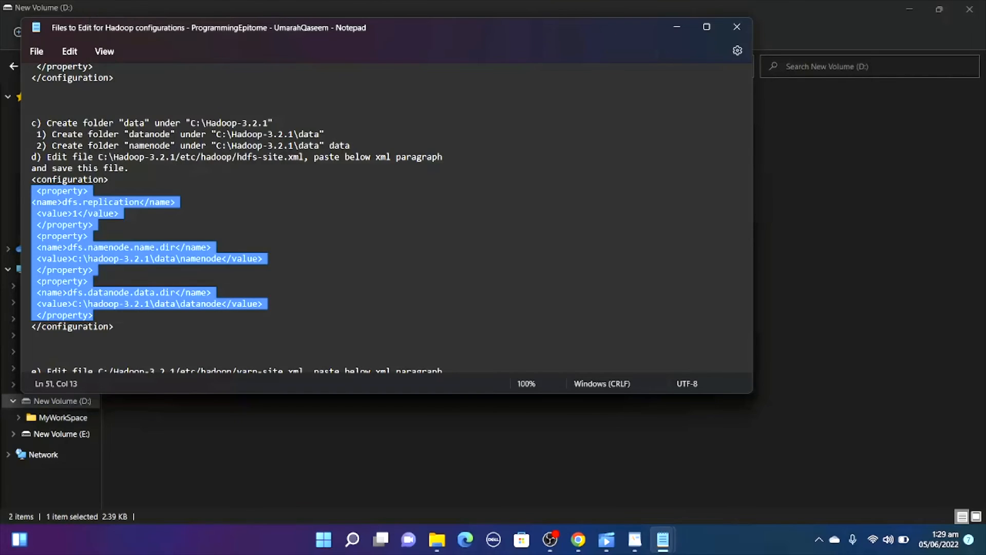
Switch to hdfs-site in WordPad and paste the three copied dfs property blocks between its configuration tags.
mouse_move(605, 549)
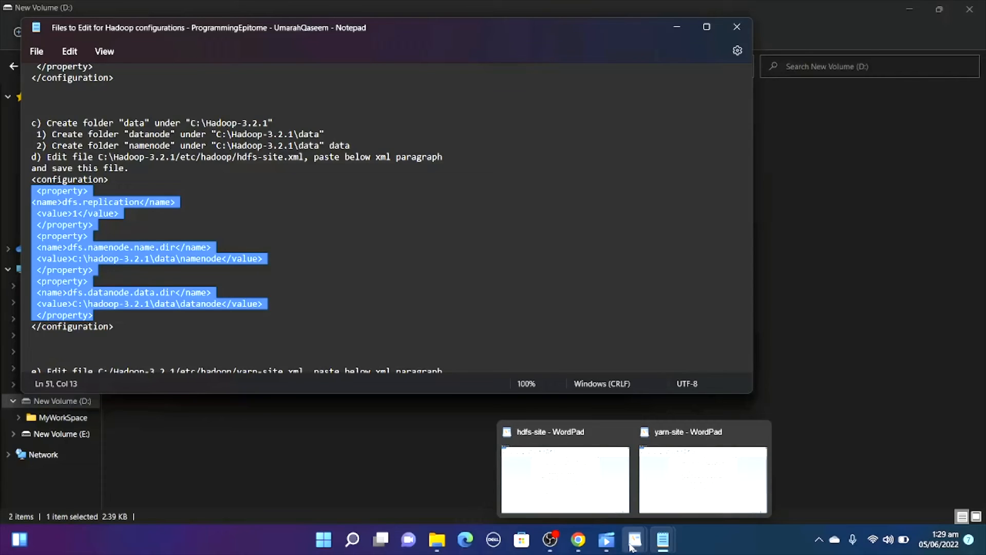
left_click(565, 477)
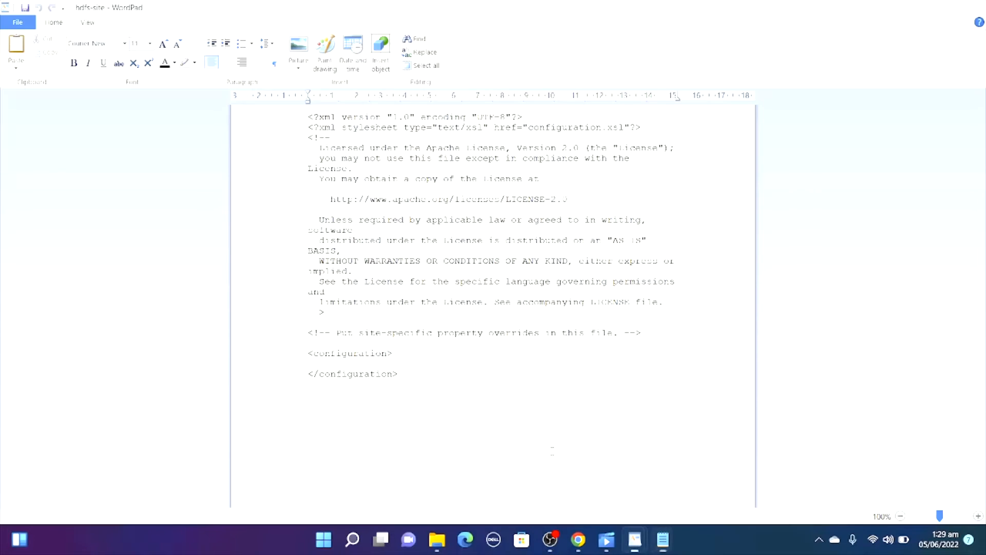
mouse_move(637, 538)
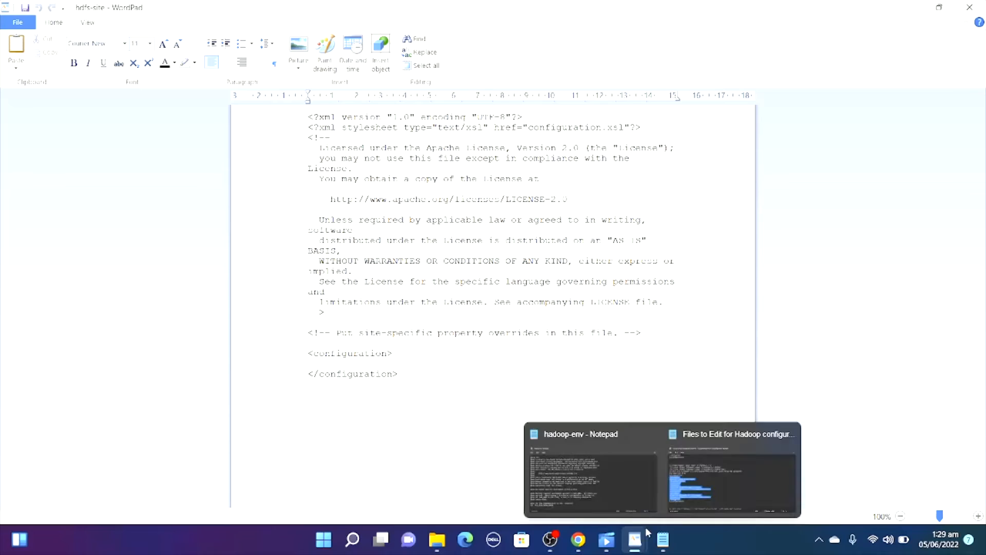
left_click(604, 497)
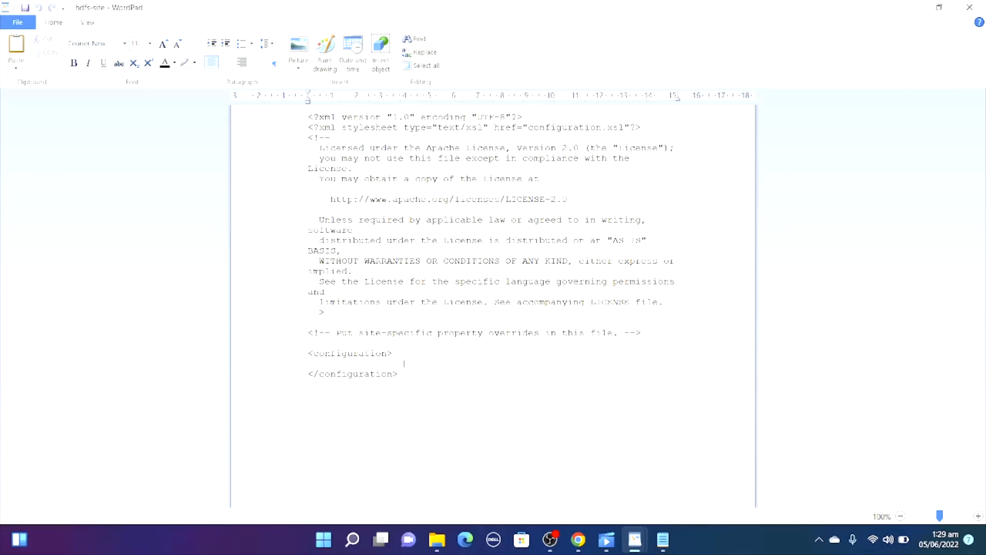
key("ctrl+v")
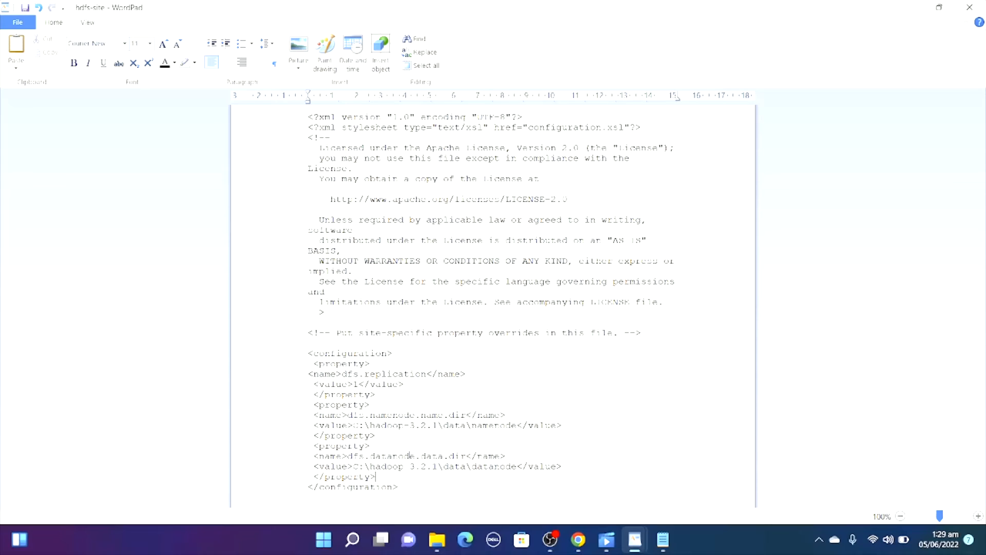
In File Explorer, open the namenode folder inside Hadoop's data folder and copy its path, C:\hadoop-3.3.3\hadoop-3.3.3\data\namenode.
mouse_move(428, 548)
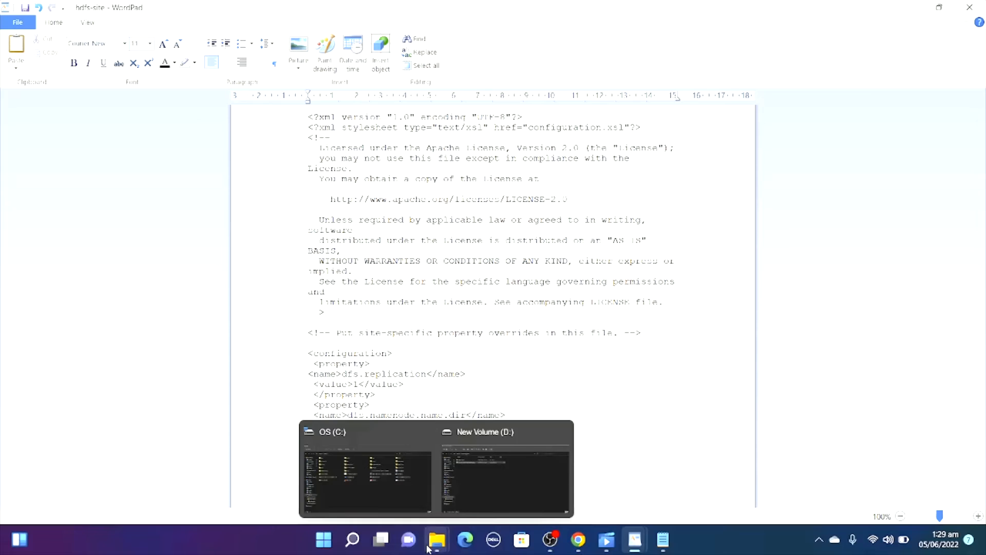
left_click(391, 485)
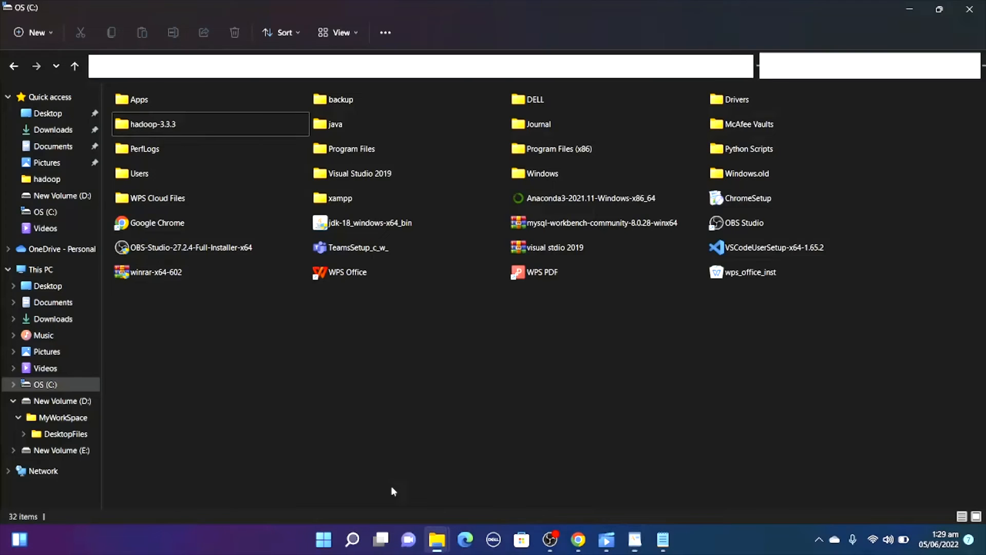
double_click(239, 131)
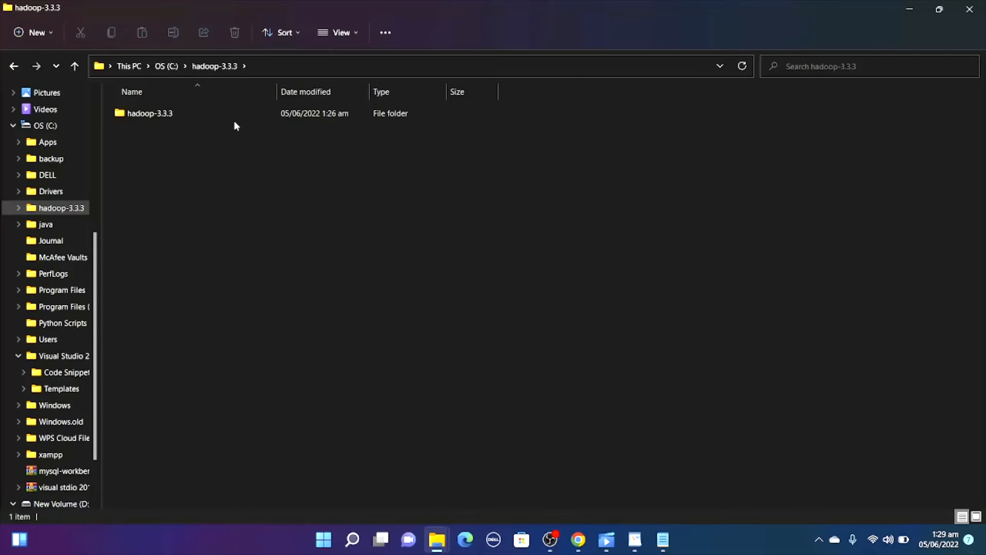
double_click(234, 118)
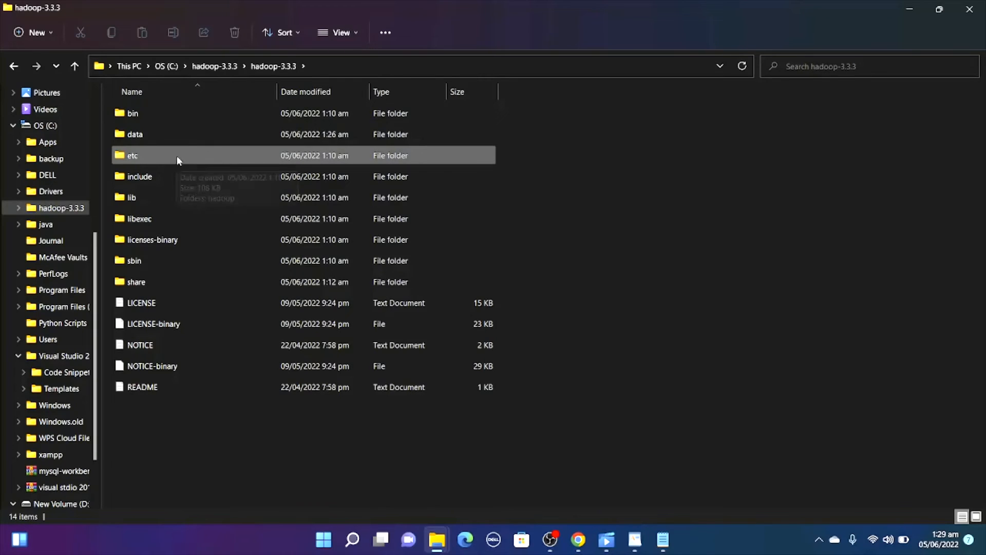
double_click(174, 137)
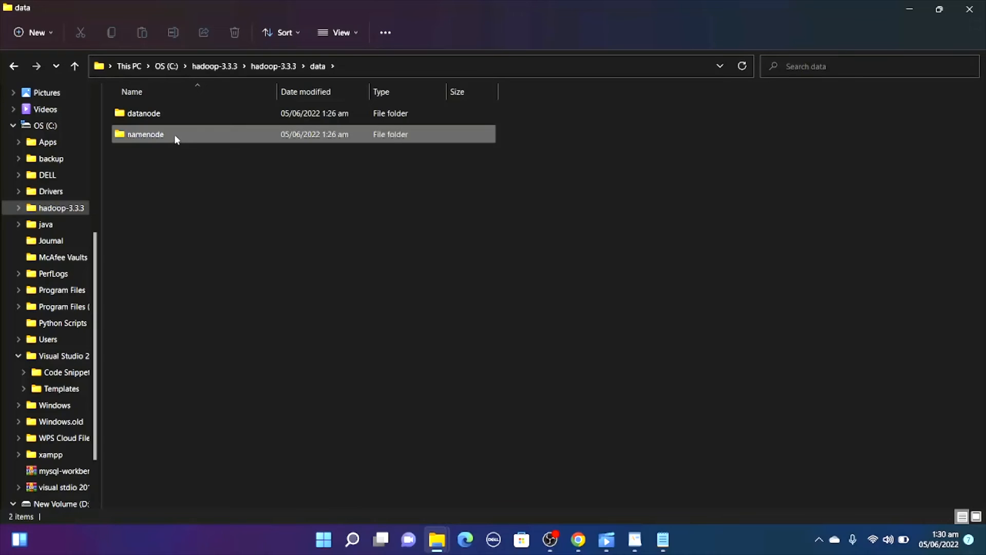
double_click(174, 135)
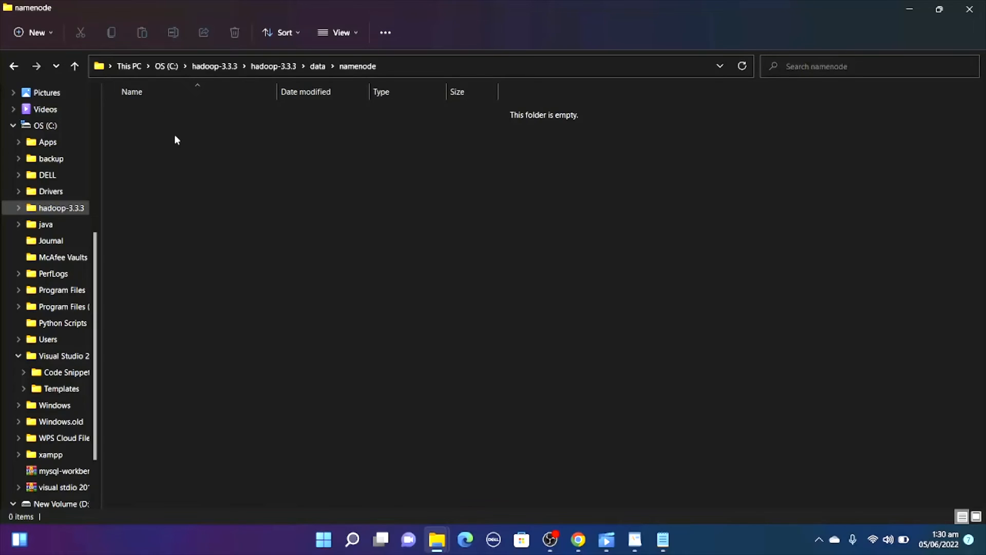
left_click(504, 67)
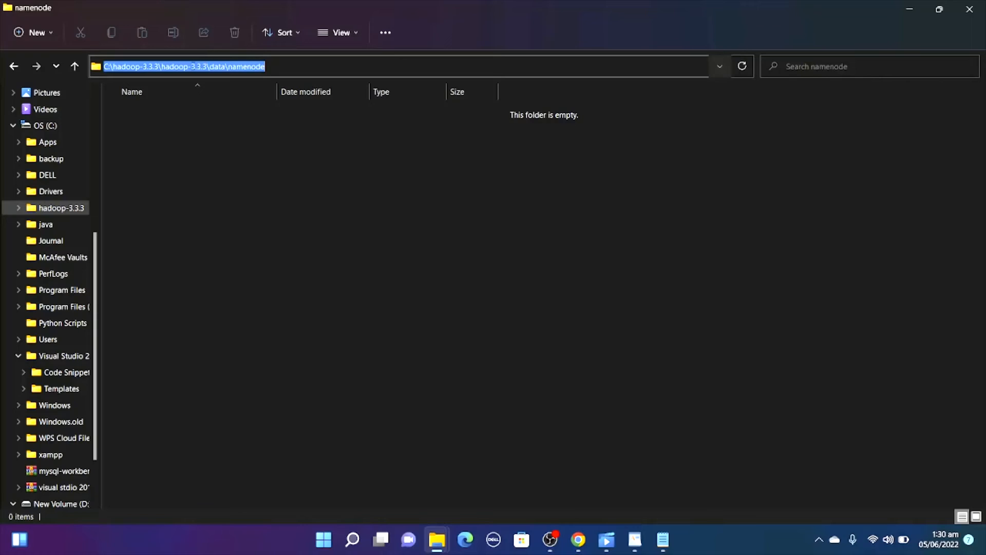
right_click(196, 69)
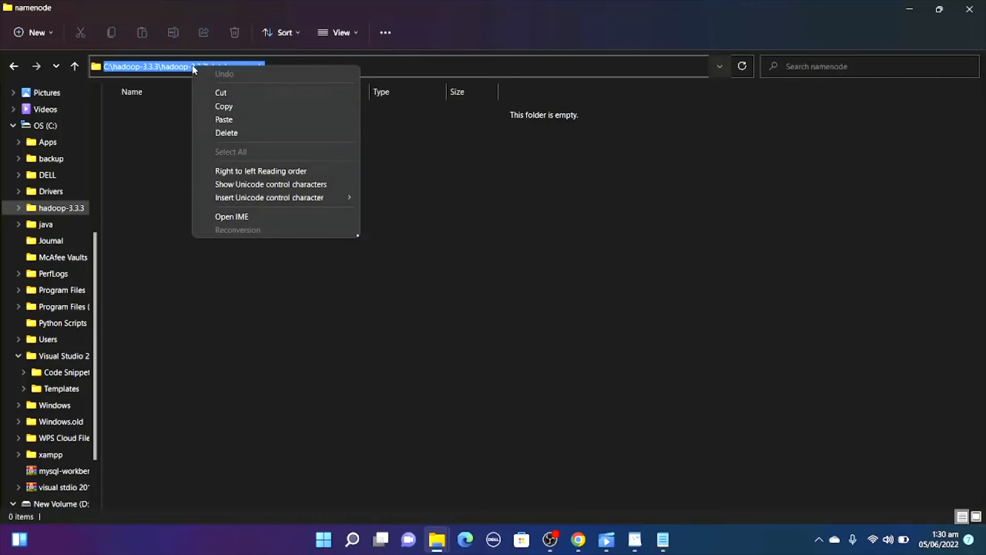
left_click(221, 106)
Return to hdfs-site in WordPad and replace the dfs.namenode.name.dir value with the copied path C:\hadoop-3.3.3\hadoop-3.3.3\data\namenode.
mouse_move(635, 540)
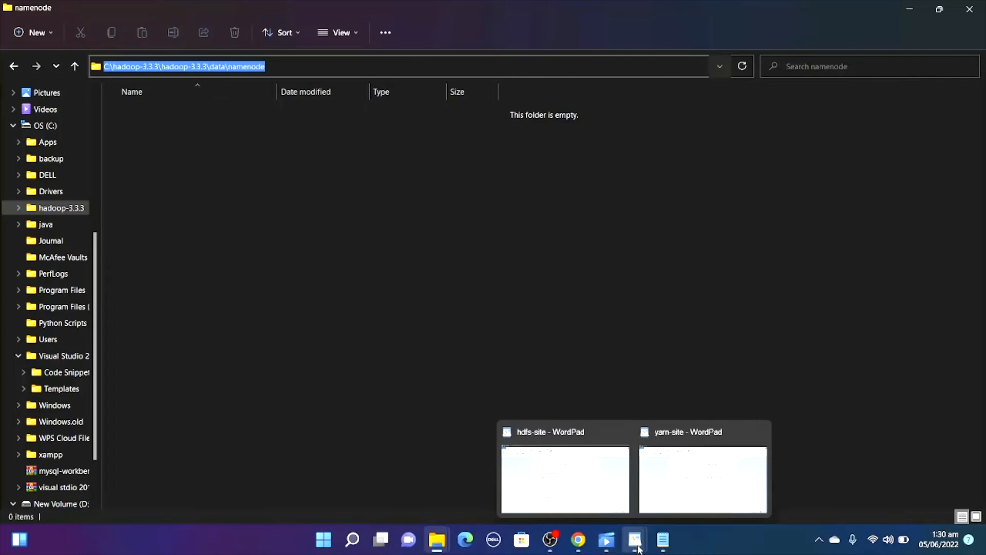
left_click(596, 510)
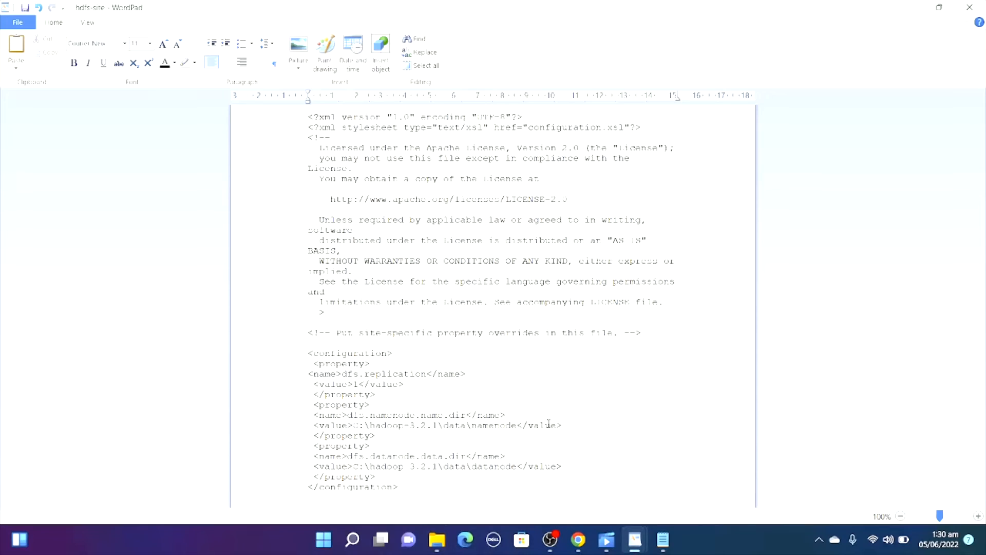
left_click_drag(517, 427, 355, 426)
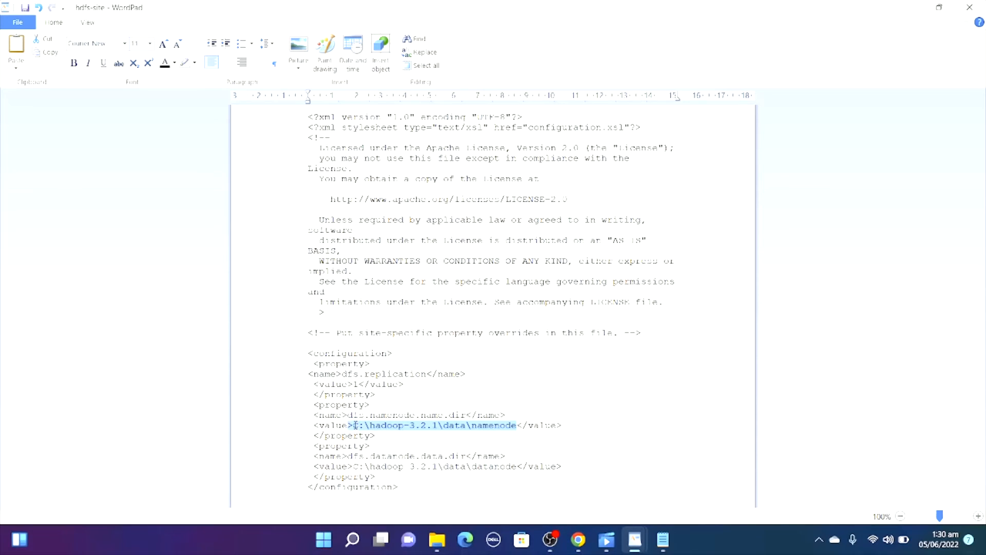
left_click(355, 426)
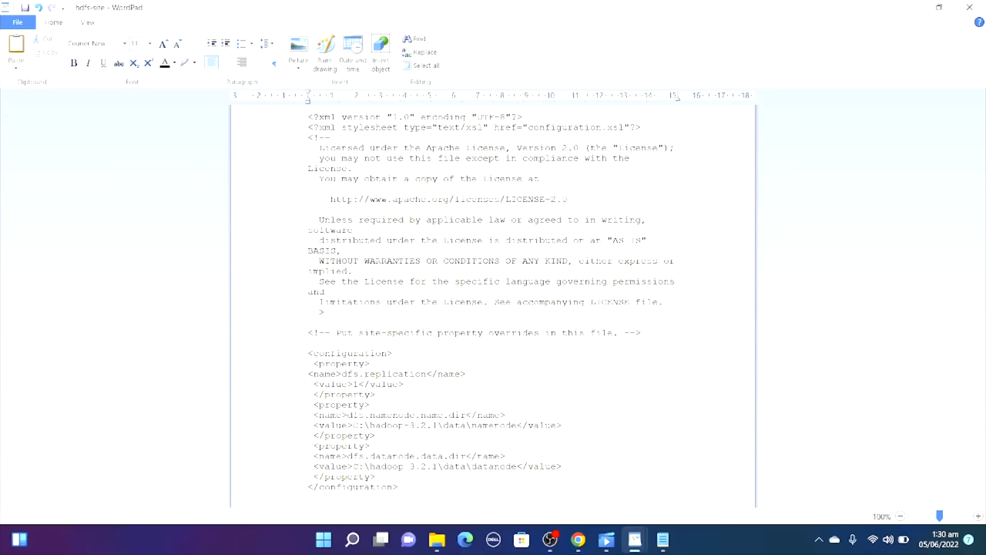
left_click_drag(516, 425, 353, 425)
key("Delete")
key("ctrl+v")
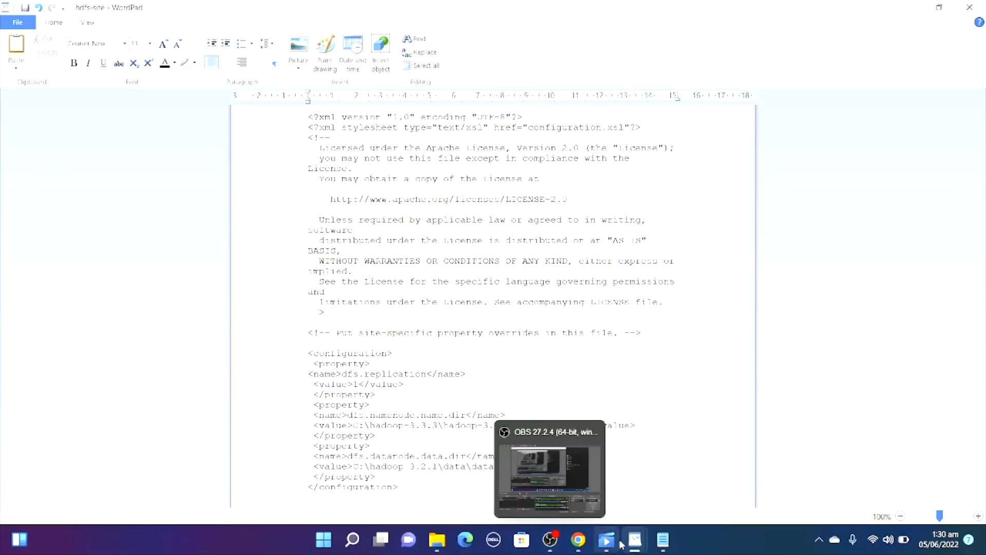
Go back to File Explorer, open the datanode folder and copy its path, C:\hadoop-3.3.3\hadoop-3.3.3\data\datanode.
mouse_move(436, 540)
left_click(415, 503)
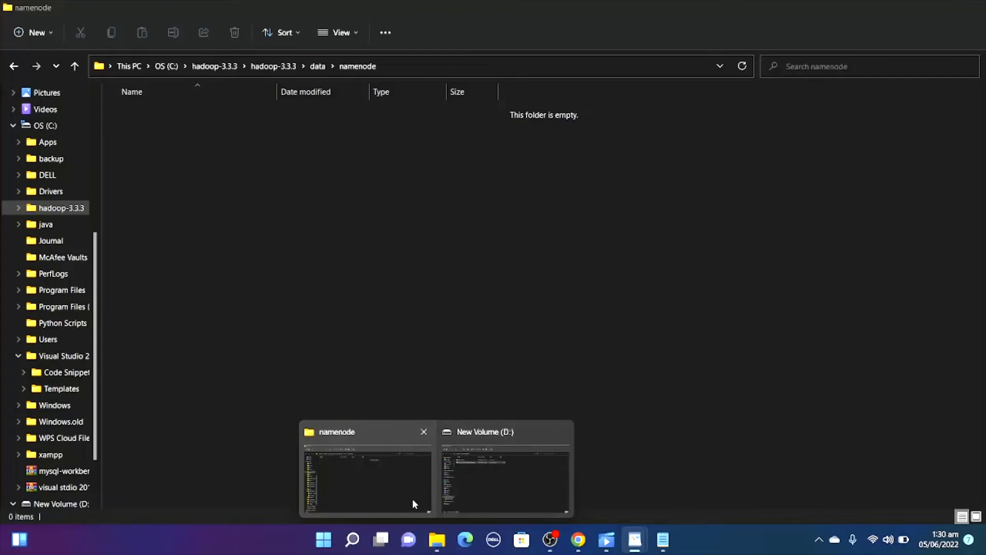
left_click(15, 66)
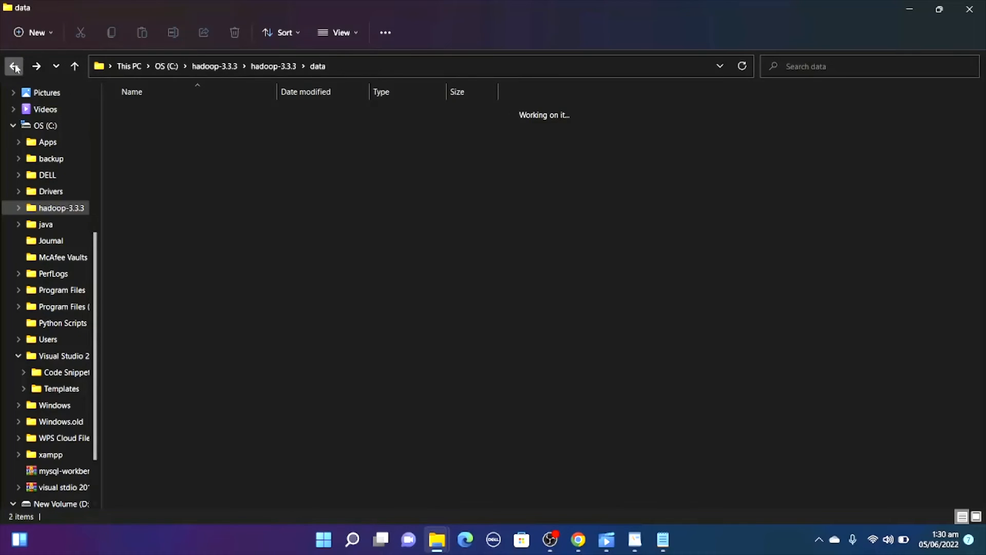
double_click(222, 119)
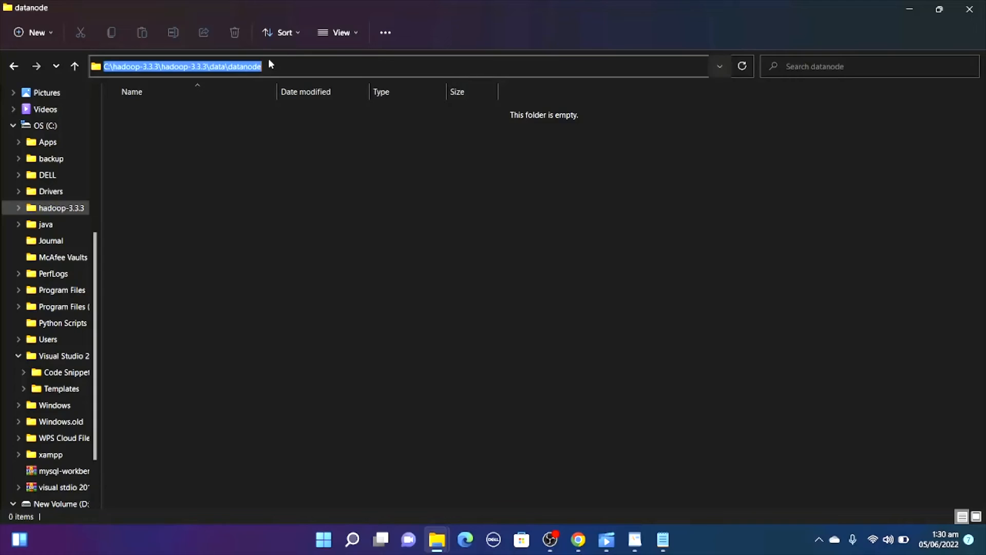
right_click(251, 65)
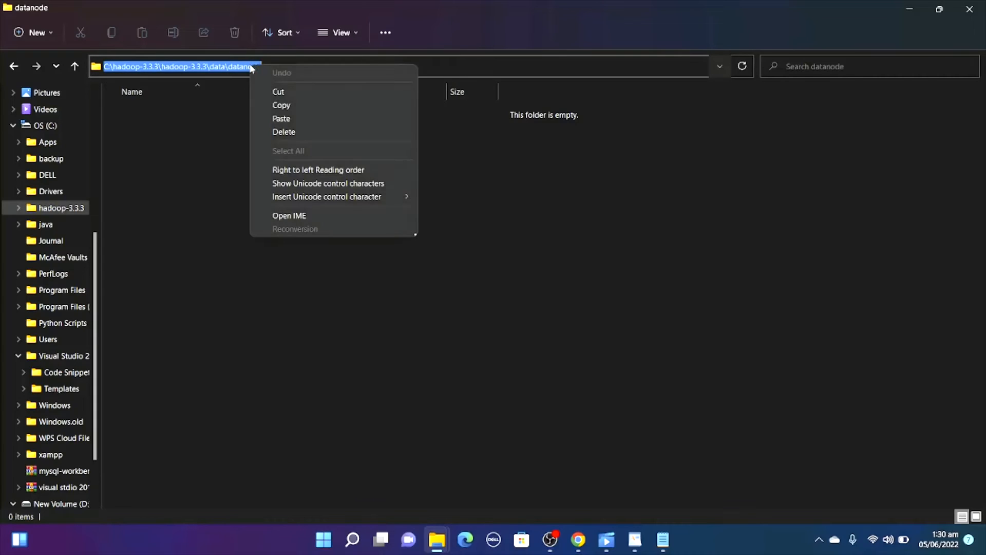
left_click(281, 104)
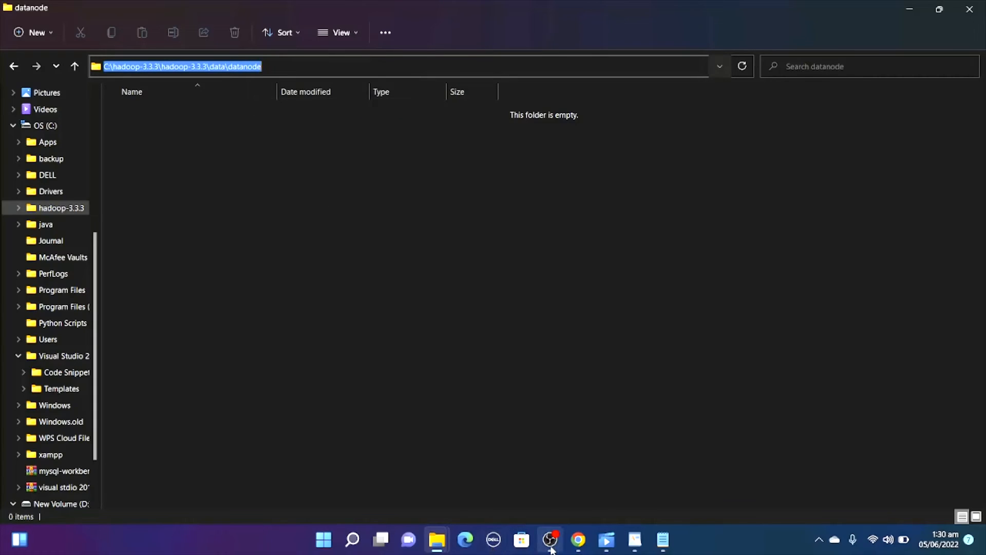
Return to hdfs-site in WordPad, set the dfs.datanode.data.dir value to C:\hadoop-3.3.3\hadoop-3.3.3\data\datanodes, then save and close the file.
mouse_move(635, 540)
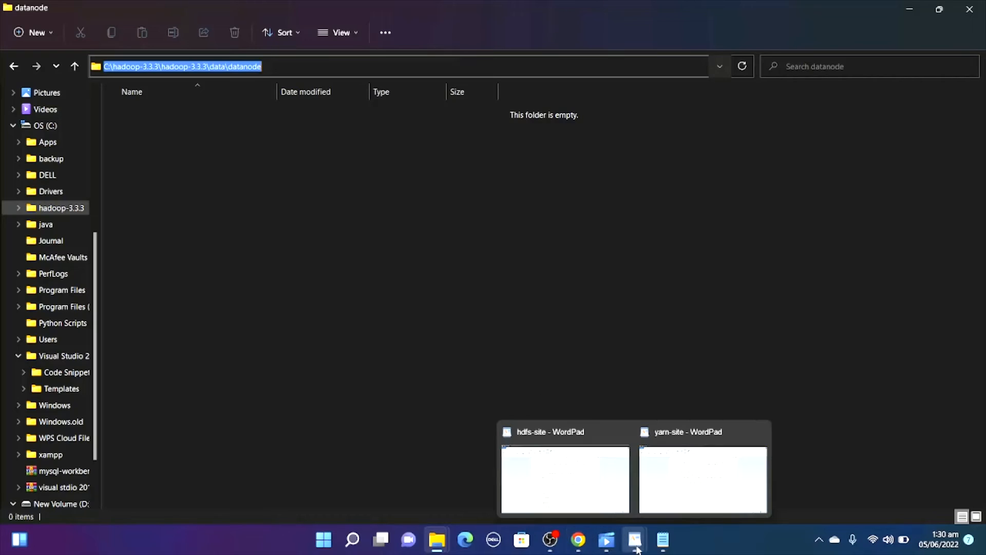
left_click(565, 472)
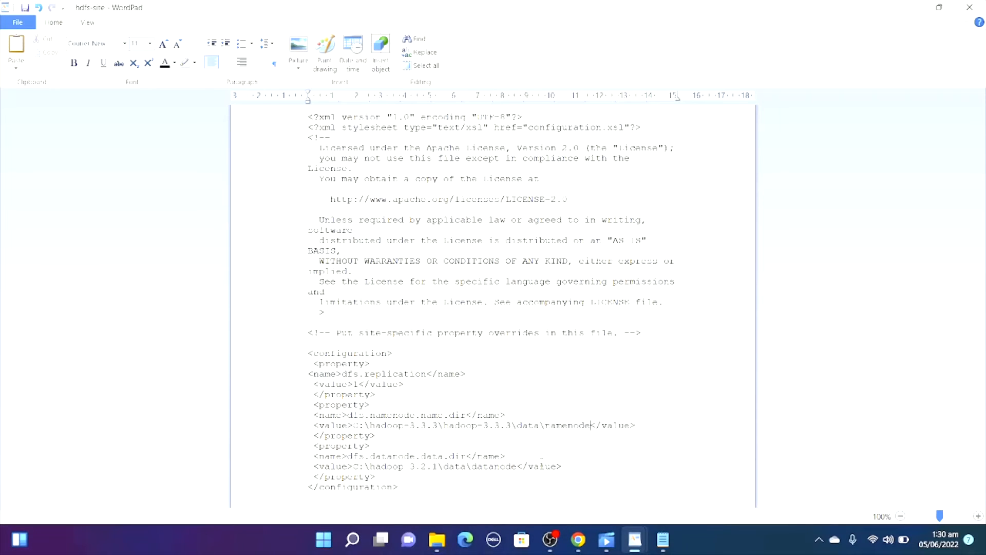
left_click_drag(517, 466, 354, 466)
key("BackSpace")
key("ctrl+v")
type("s")
left_click(969, 7)
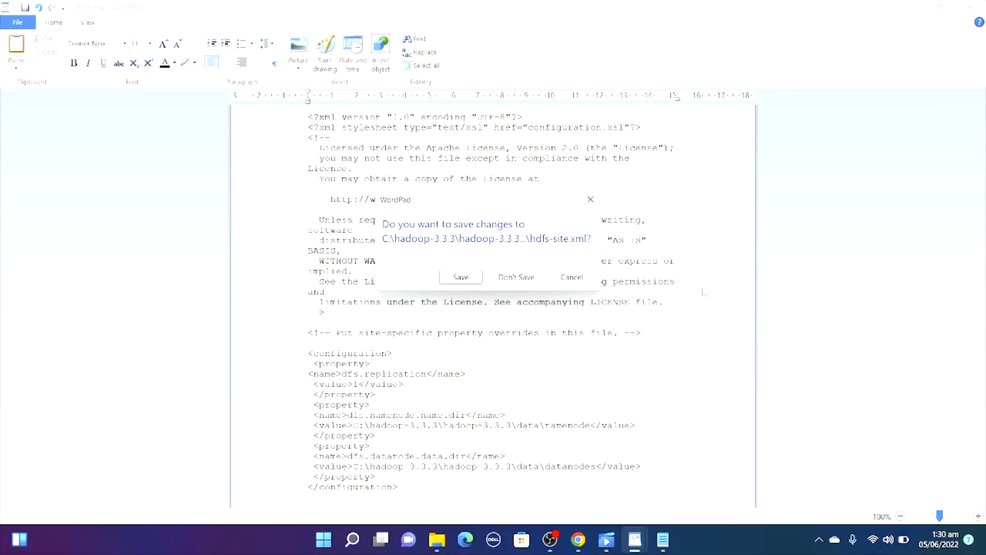
left_click(461, 278)
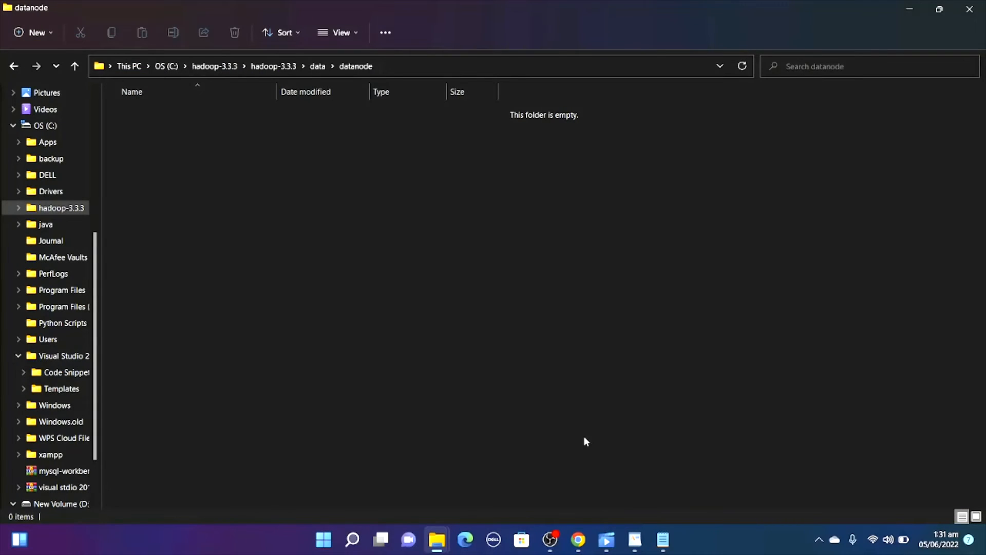
Switch to the Notepad instructions and copy the yarn.nodemanager.aux-services and yarn.nodemanager.auxservices.mapreduce.shuffle.class property blocks from the yarn-site section.
mouse_move(663, 540)
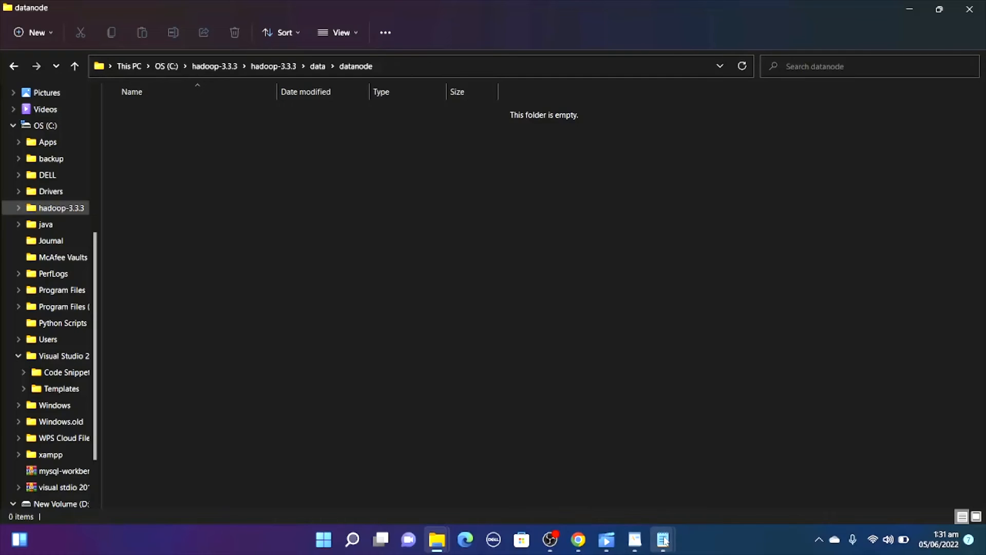
left_click(706, 482)
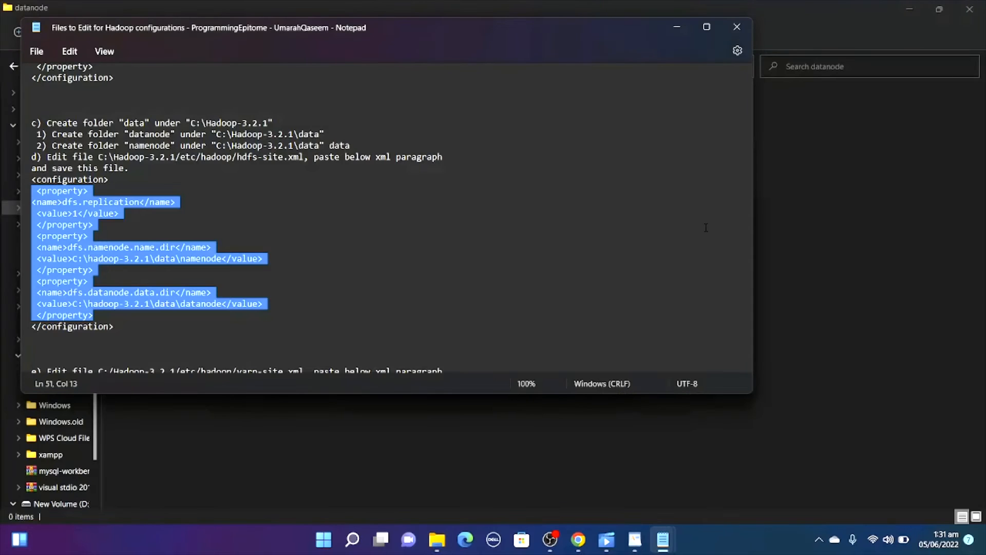
left_click_drag(746, 201, 747, 267)
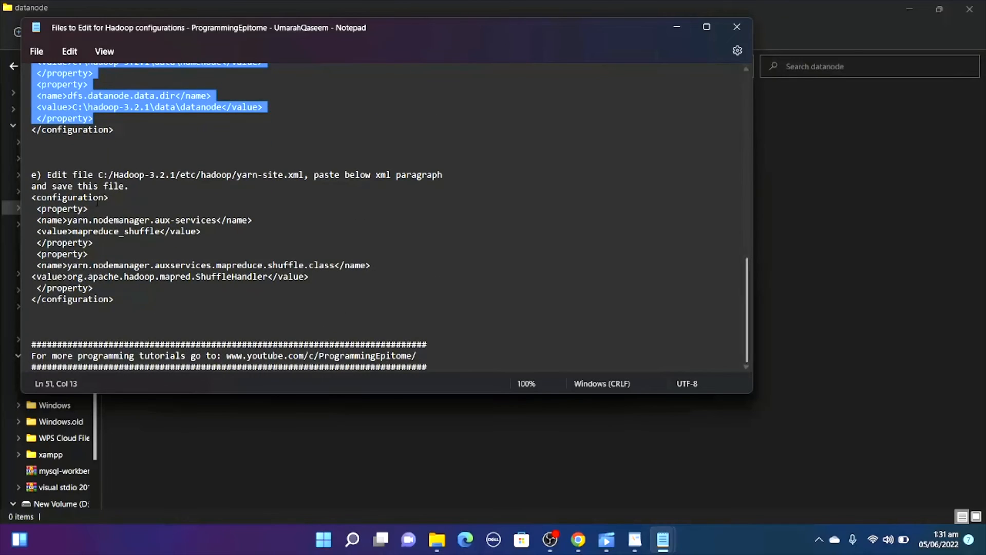
left_click(36, 208)
left_click_drag(36, 208, 109, 285)
right_click(76, 260)
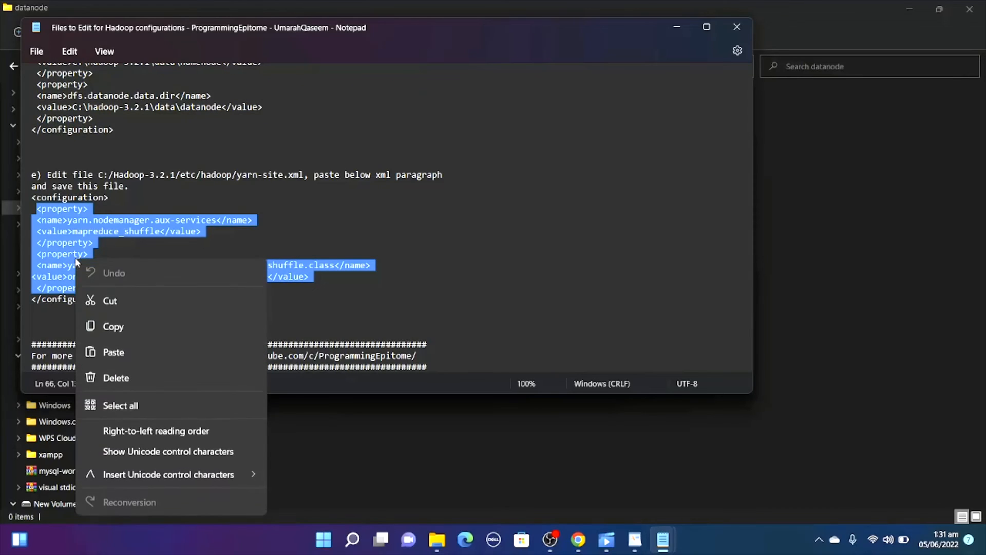
left_click(125, 327)
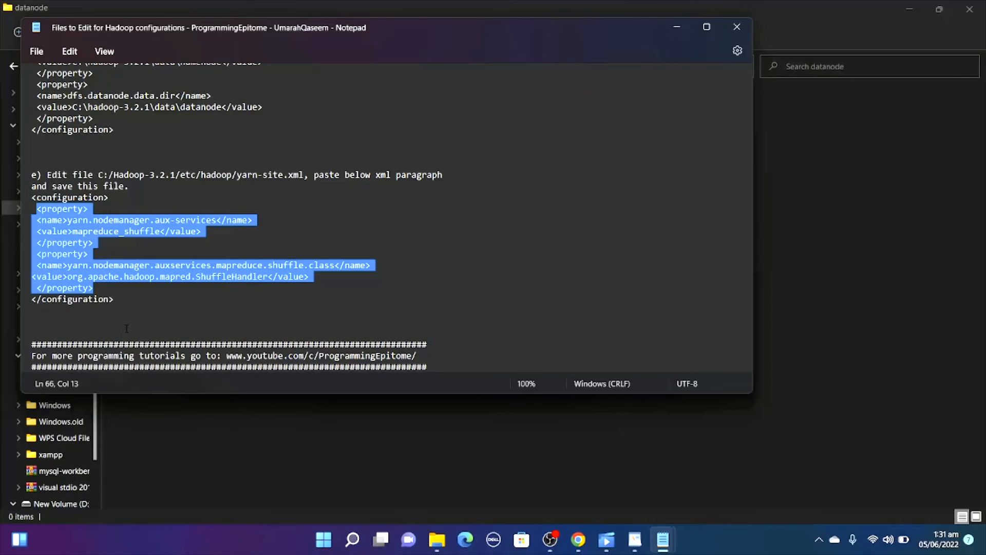
Switch to yarn-site in WordPad and paste the copied yarn.nodemanager property blocks inside the configuration element.
left_click_drag(745, 268, 741, 241)
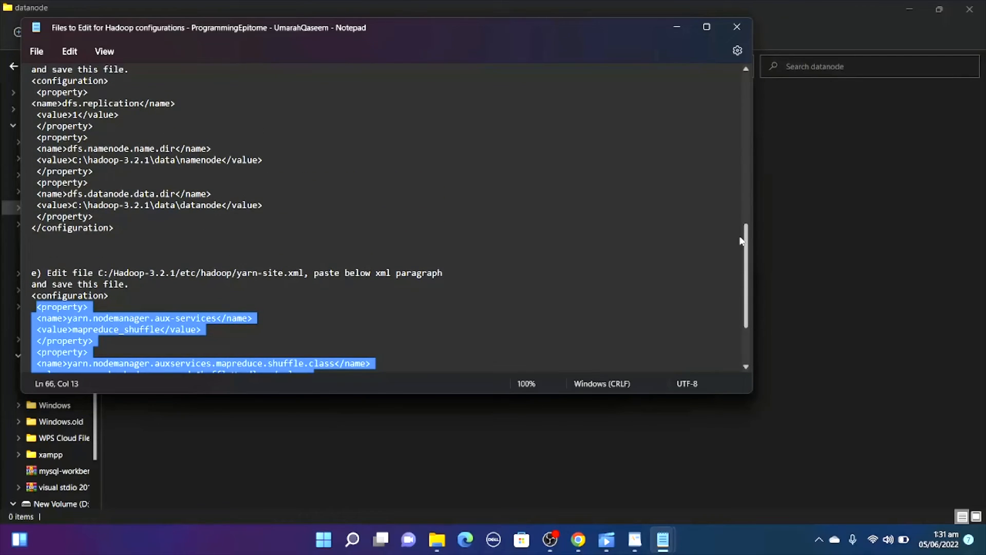
left_click(628, 530)
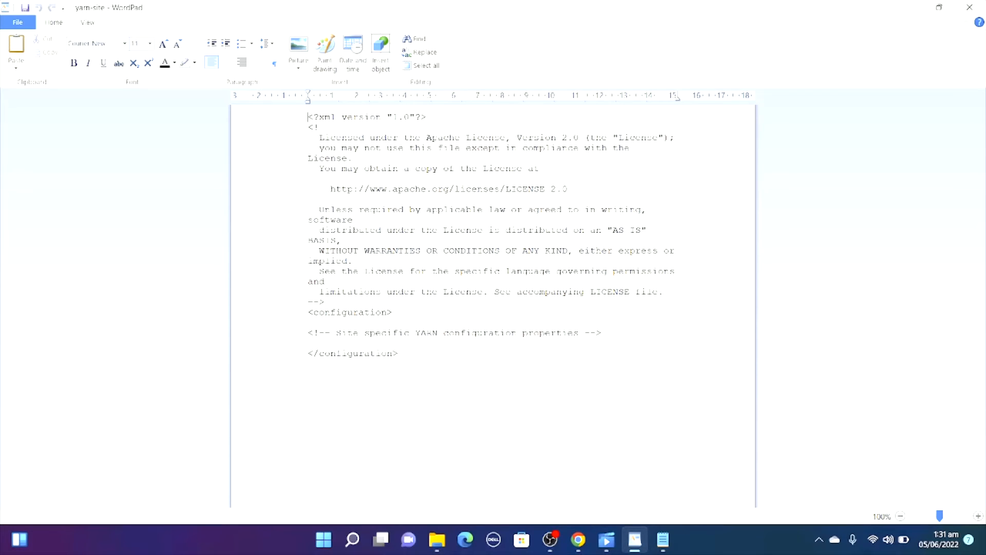
mouse_move(659, 552)
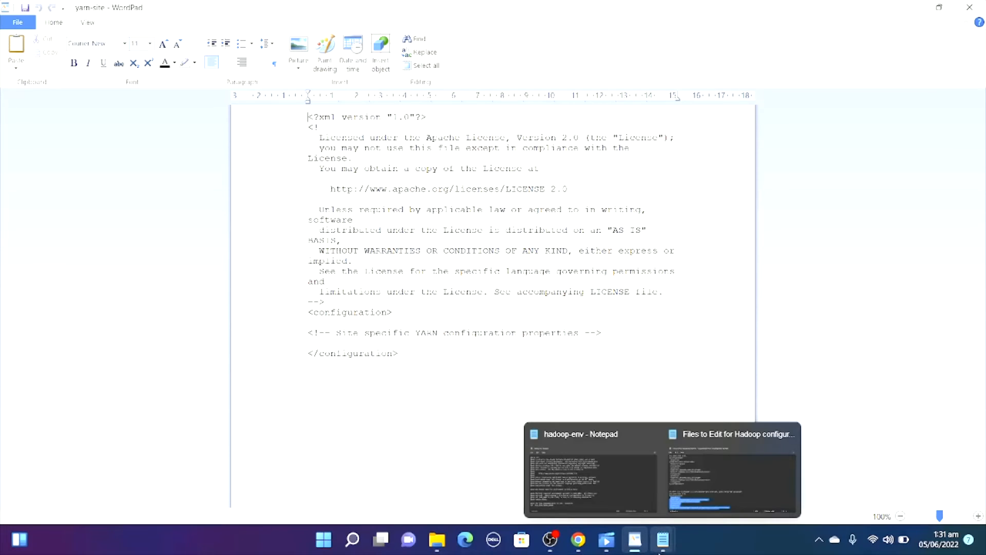
mouse_move(678, 501)
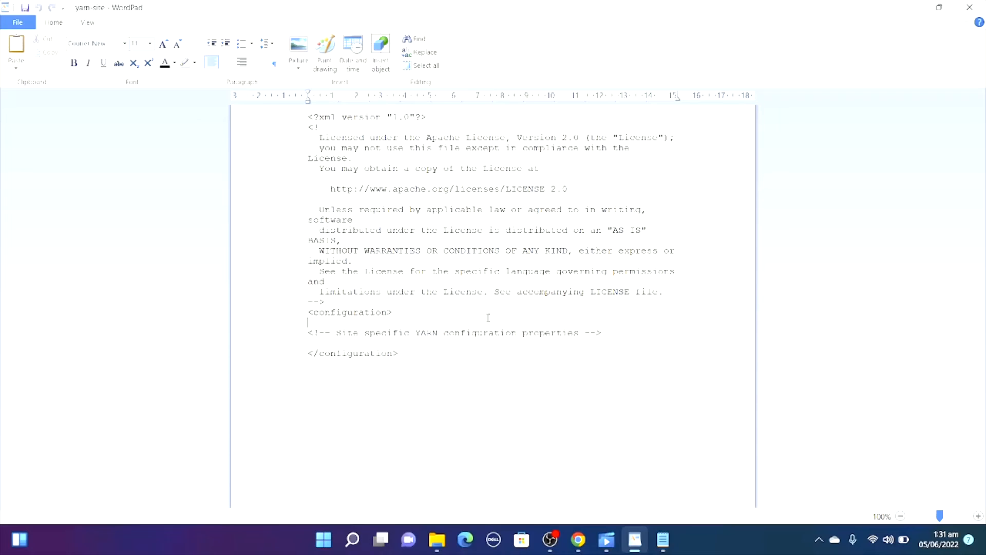
key("ctrl+v")
Delete the "Site specific YARN configuration properties" comment and the empty line after it, then save and close yarn-site.
left_click_drag(488, 317, 293, 421)
left_click(588, 431)
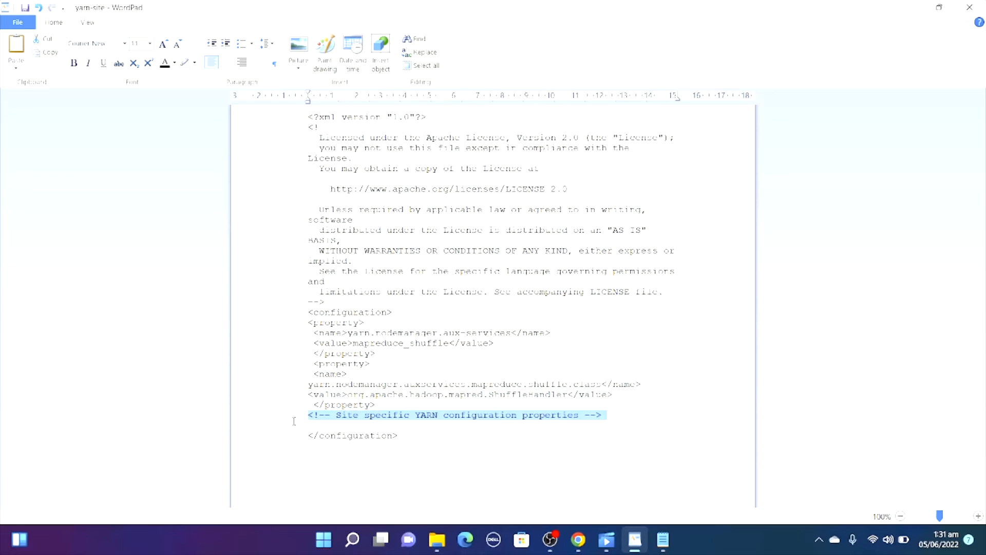
key("BackSpace")
key("BackSpace")
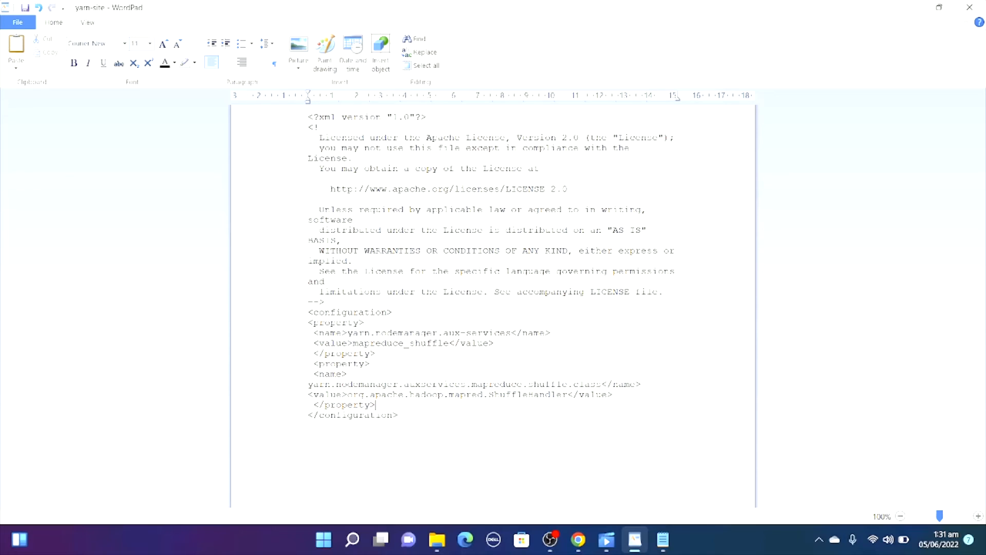
type("s")
left_click(969, 7)
left_click(475, 282)
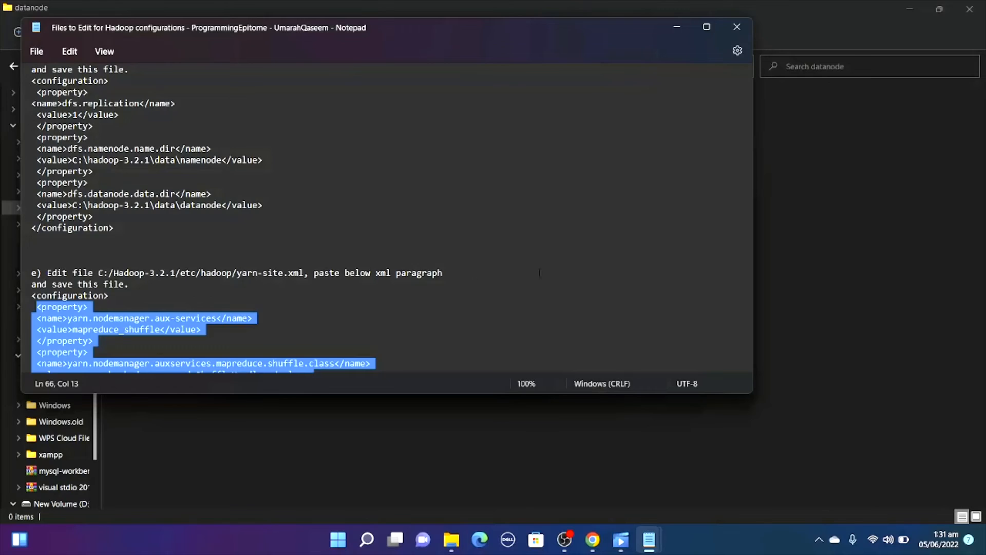
Close the Notepad instructions, bring up hadoop-env in Notepad and locate its set JAVA_HOME line.
left_click(539, 272)
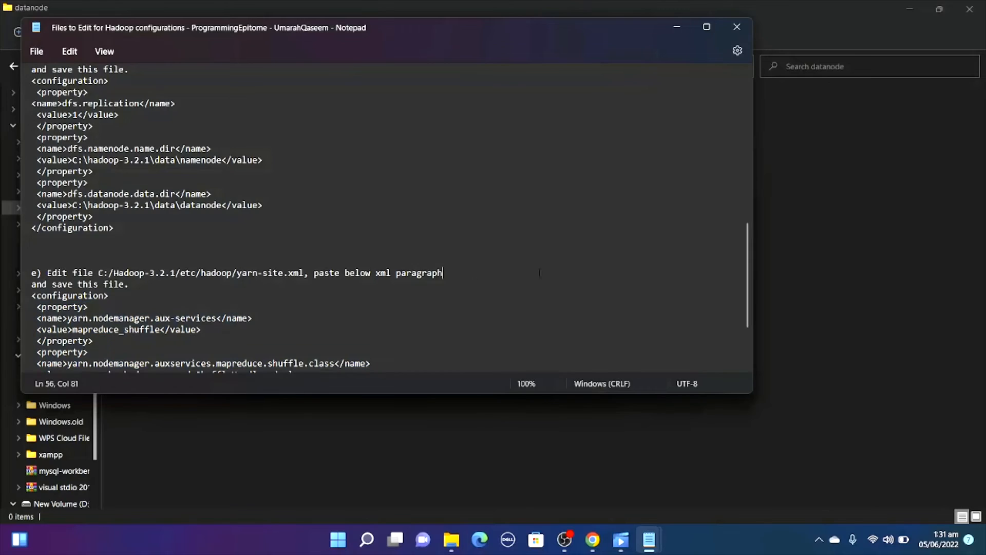
left_click(735, 26)
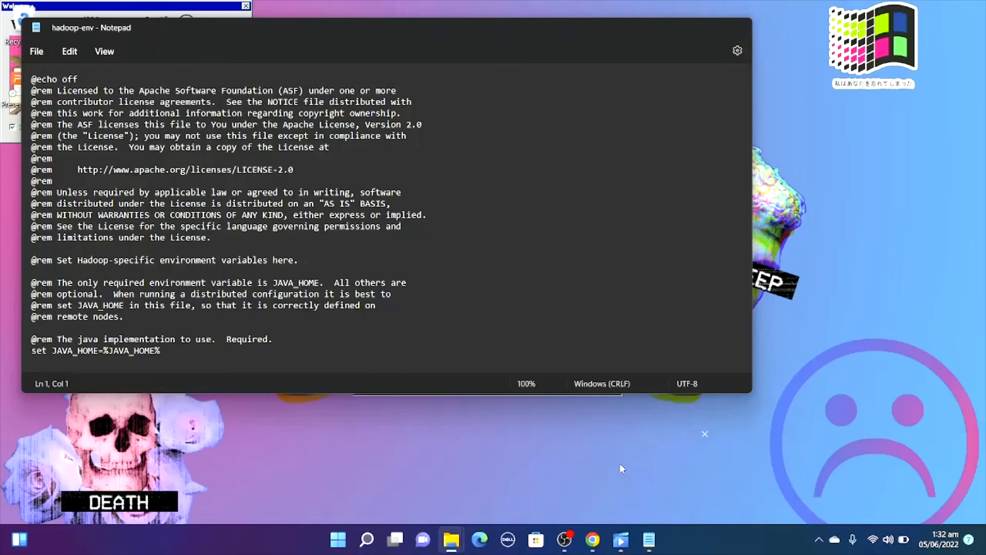
left_click(619, 463)
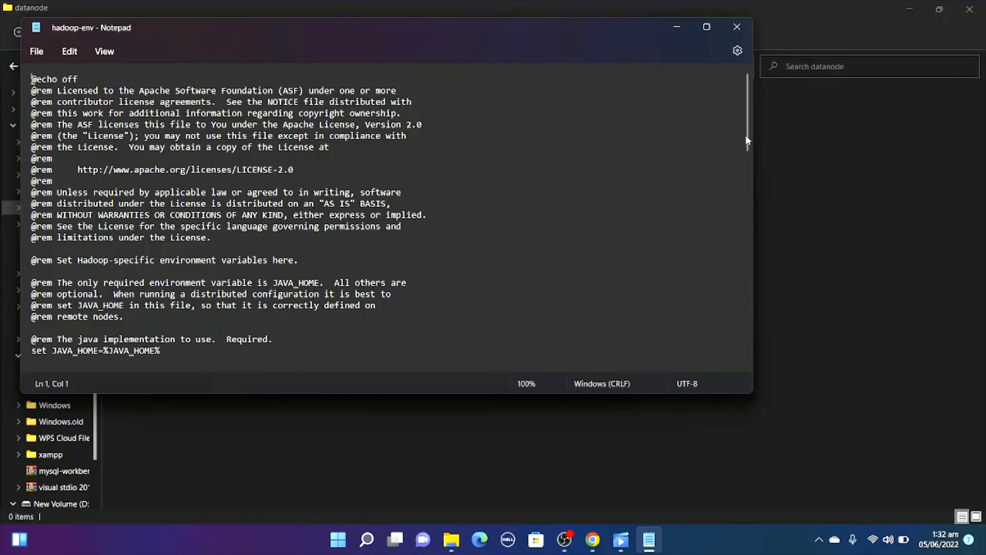
left_click_drag(747, 140, 748, 177)
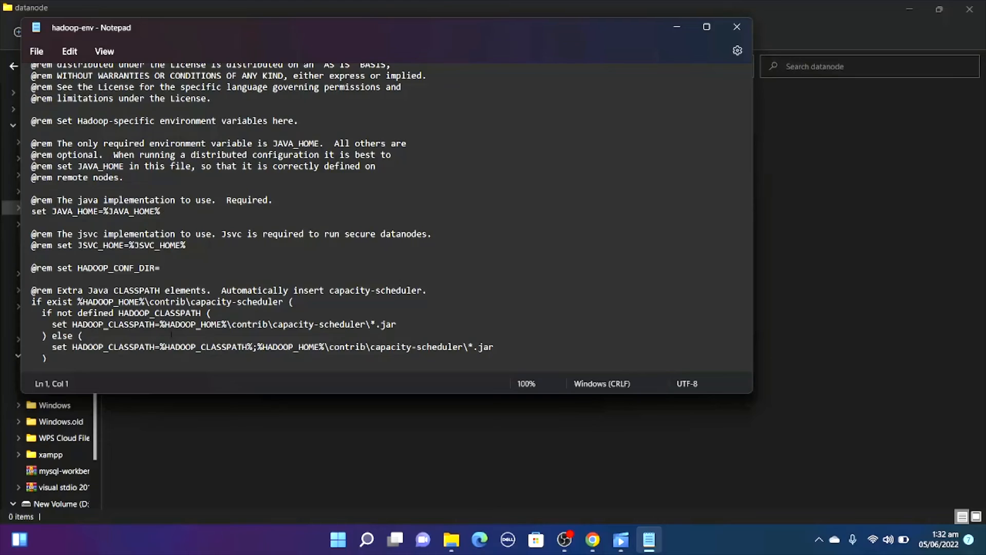
Switch to File Explorer, open the jdk-18.0.1.1 folder inside C:\java and copy its path, C:\java\jdk-18.0.1.1.
left_click(195, 448)
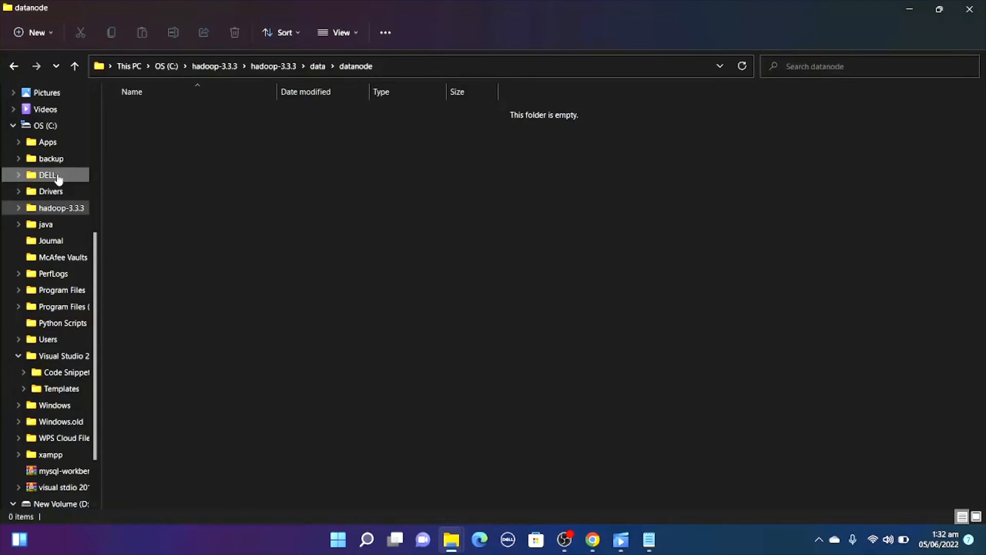
left_click(44, 125)
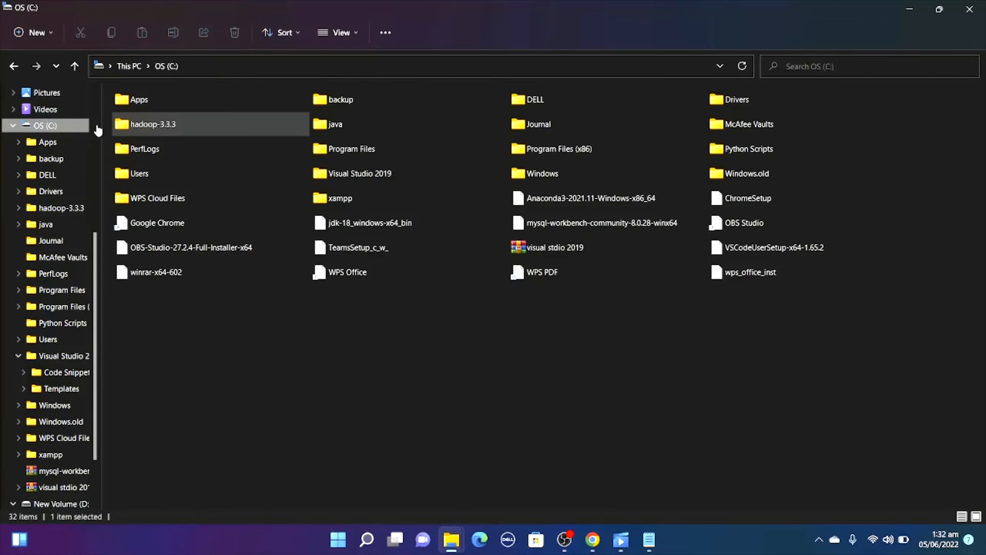
double_click(342, 123)
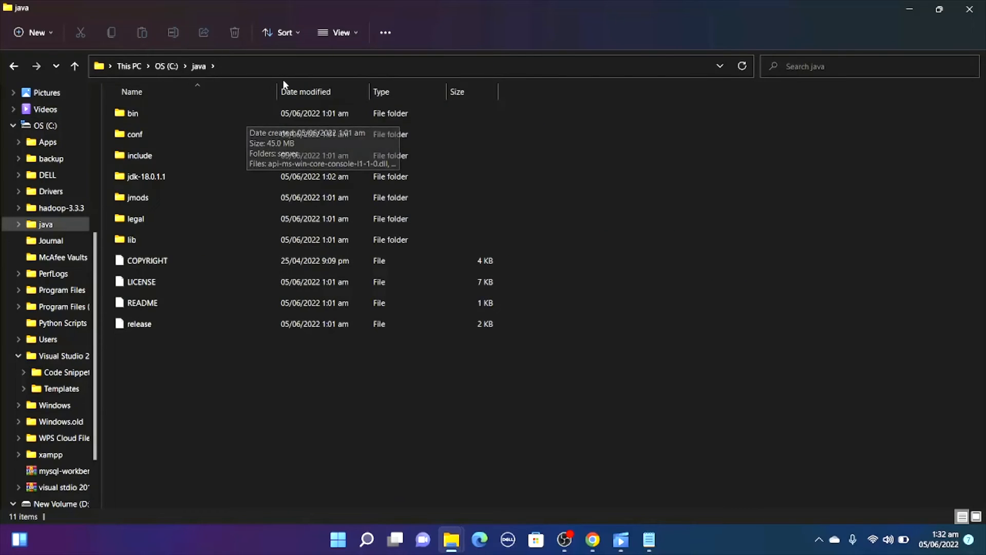
left_click(308, 72)
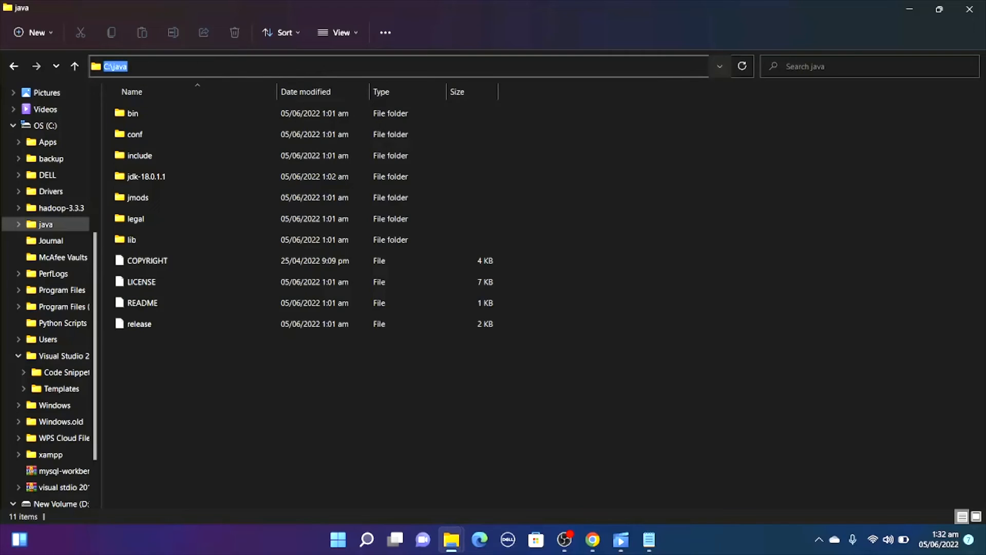
double_click(168, 172)
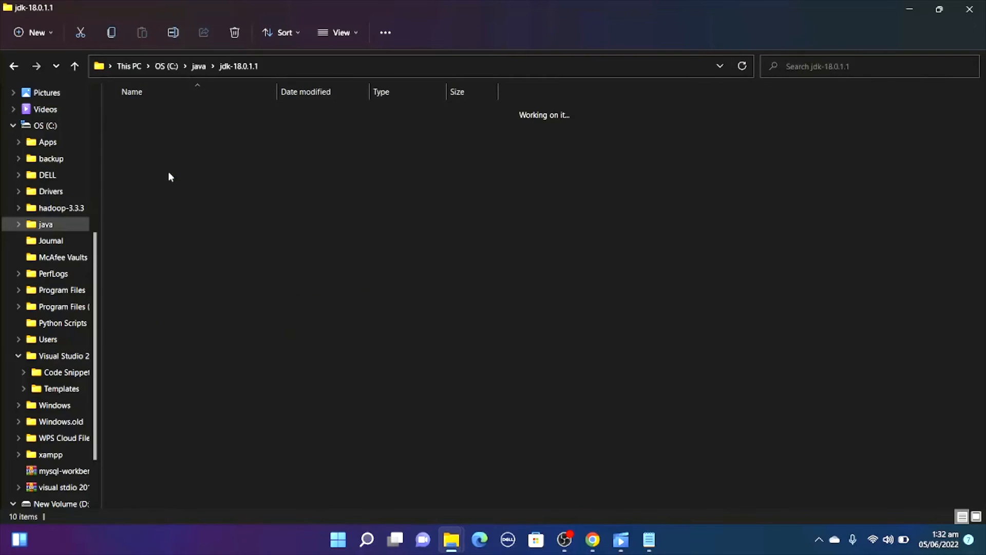
left_click(380, 67)
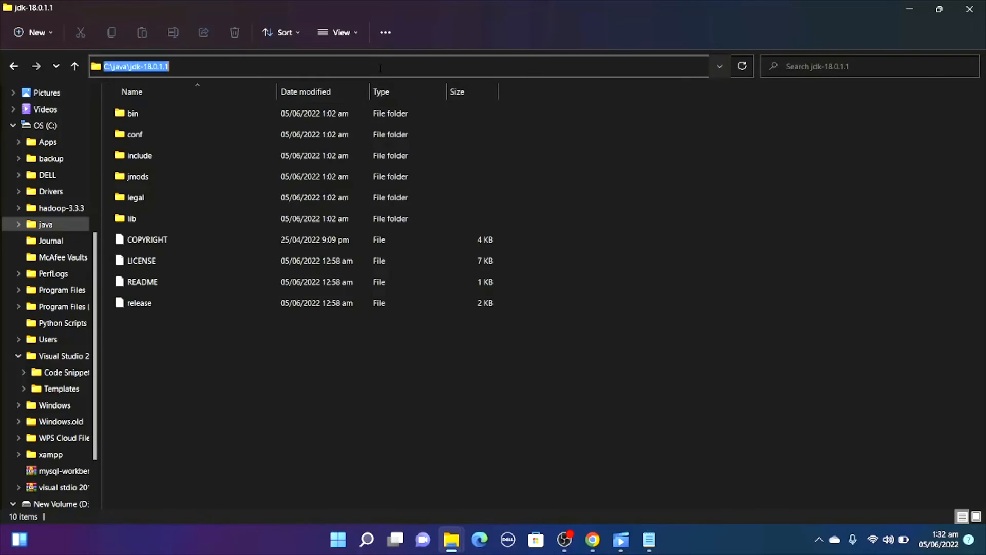
right_click(146, 67)
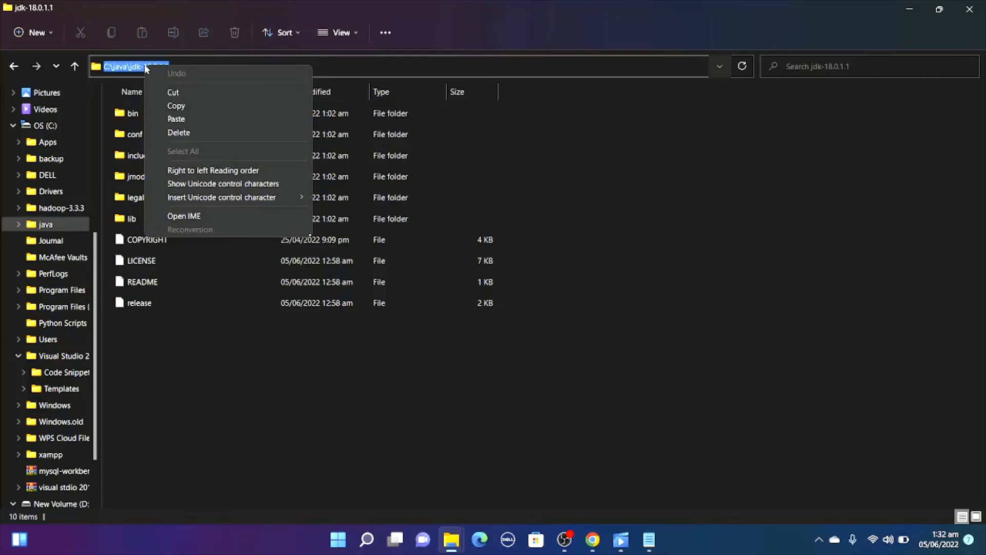
left_click(175, 106)
Return to hadoop-env in Notepad, set JAVA_HOME to C:\java\jdk-18.0.1.1s, then save and close the file.
mouse_move(646, 535)
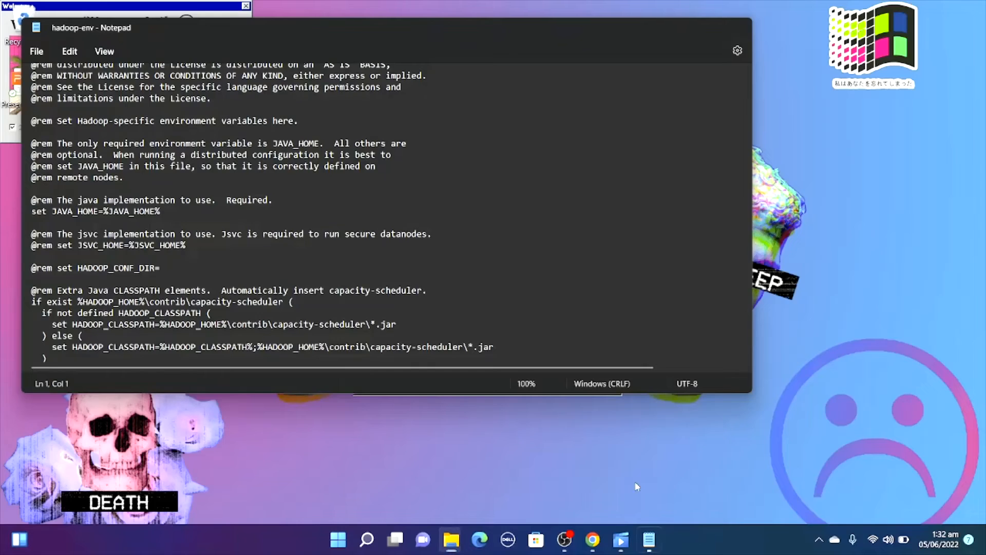
left_click(635, 481)
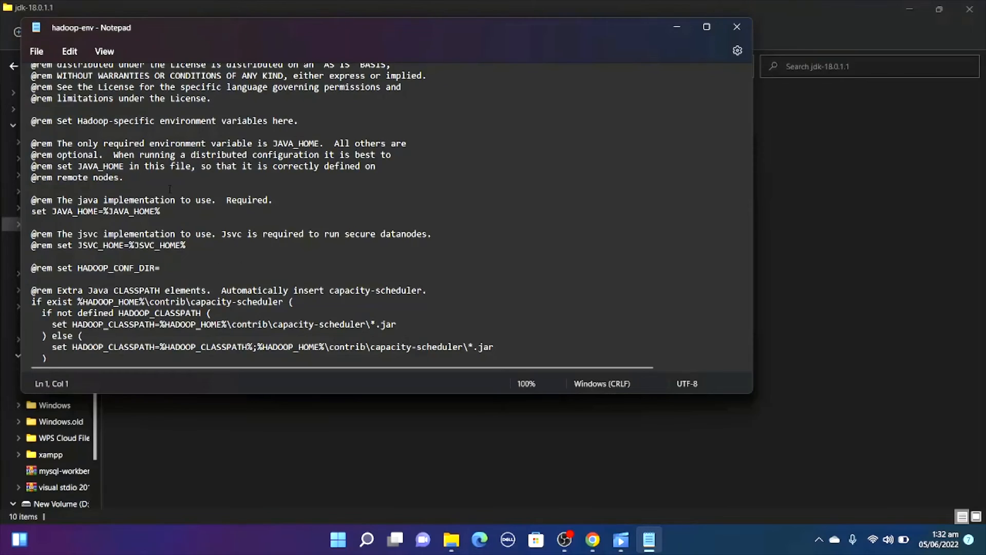
left_click_drag(173, 211, 107, 213)
key("BackSpace")
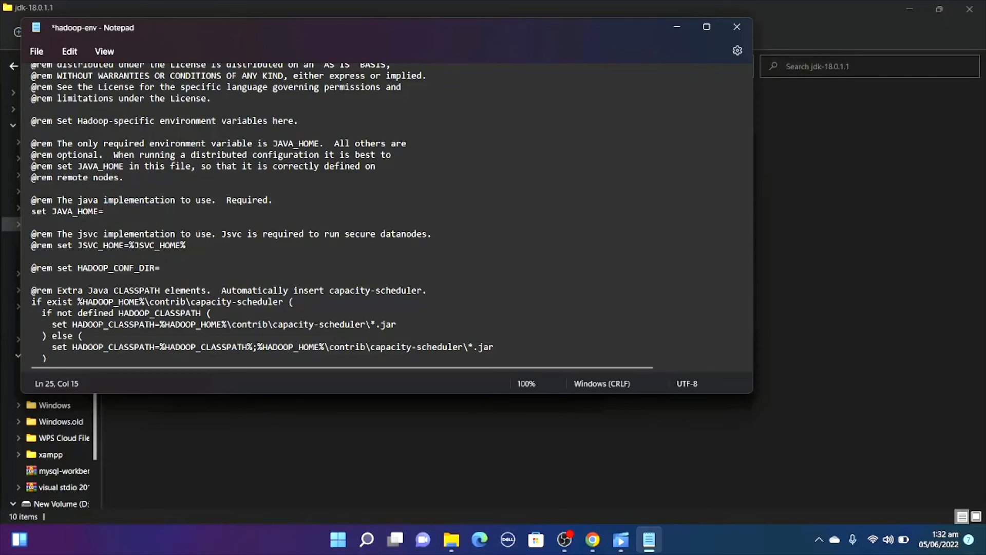
key("ctrl+v")
key("ctrl+s")
type("s")
key("ctrl+s")
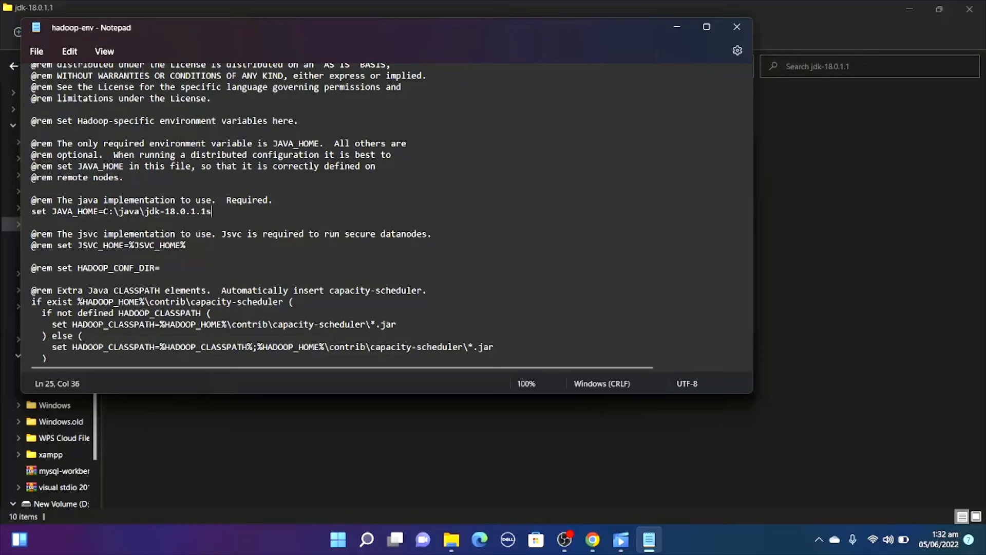
left_click(741, 23)
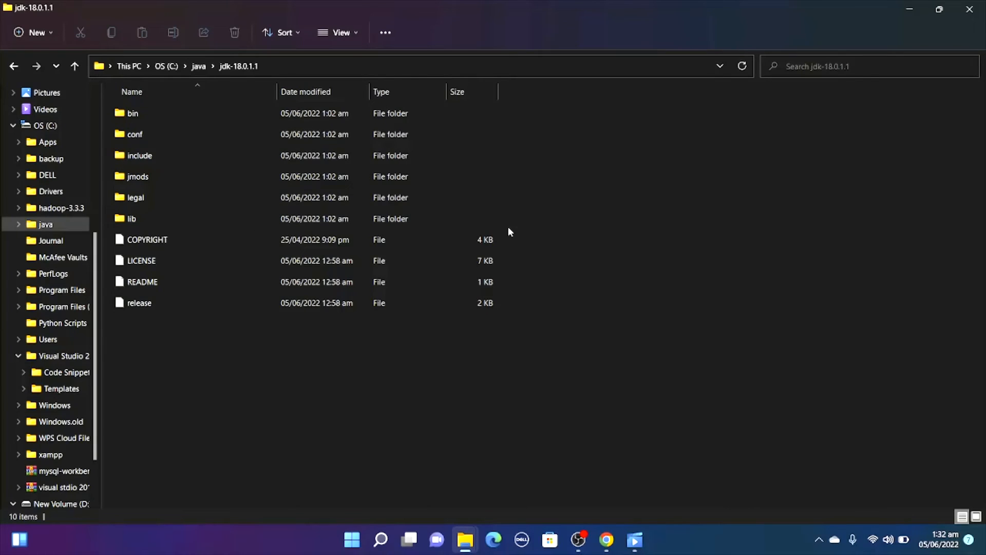
Open Hadoop's bin folder in File Explorer and copy its path, C:\hadoop-3.3.3\hadoop-3.3.3\bin.
left_click(59, 207)
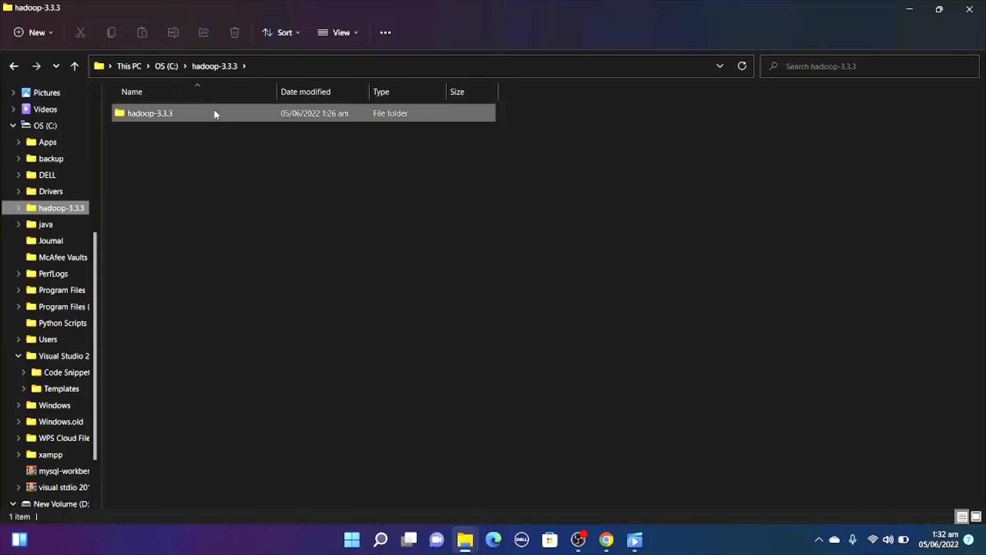
double_click(214, 113)
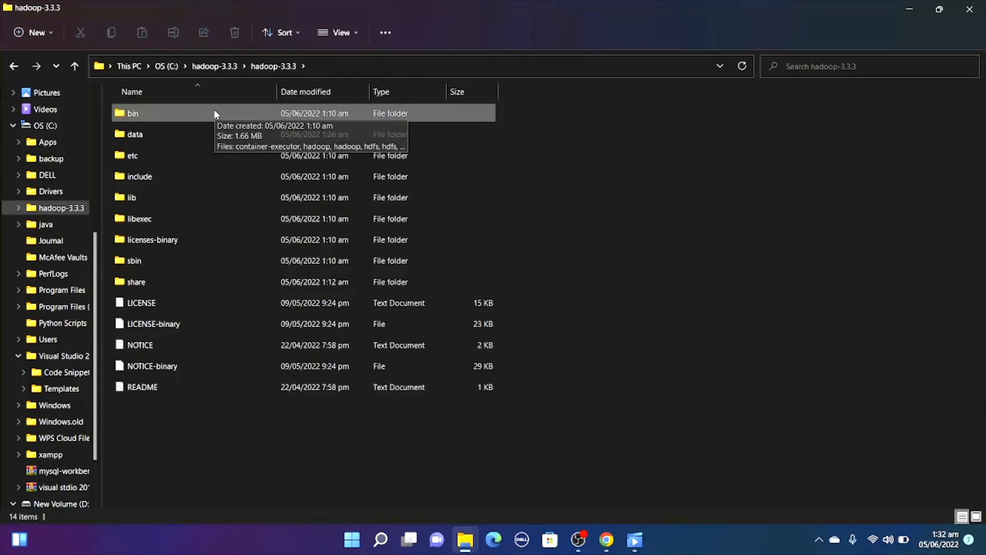
double_click(214, 113)
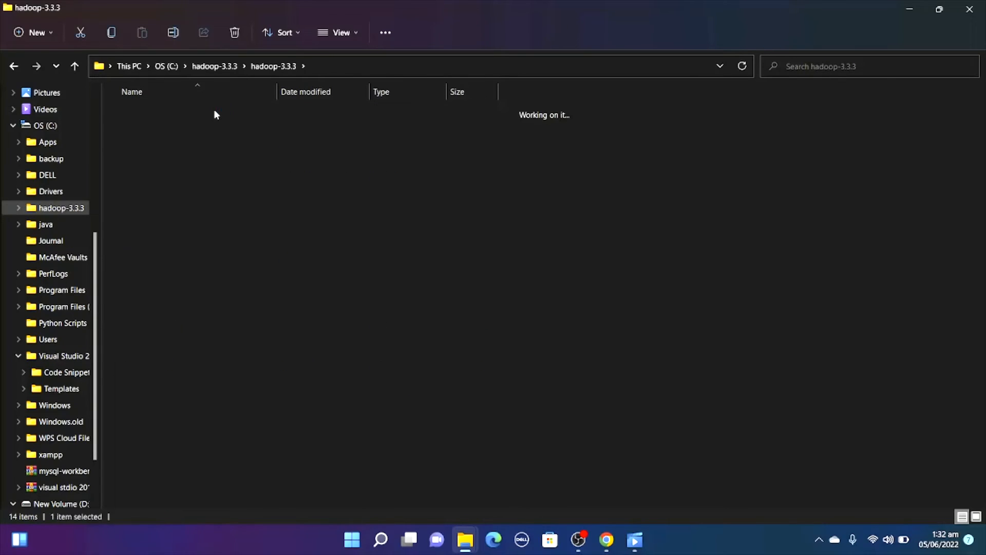
left_click(420, 66)
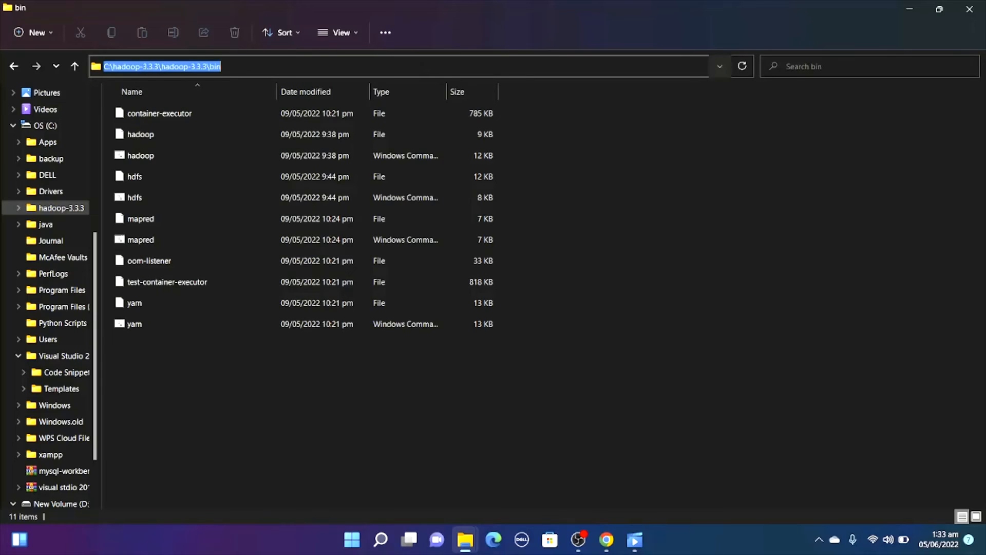
right_click(197, 65)
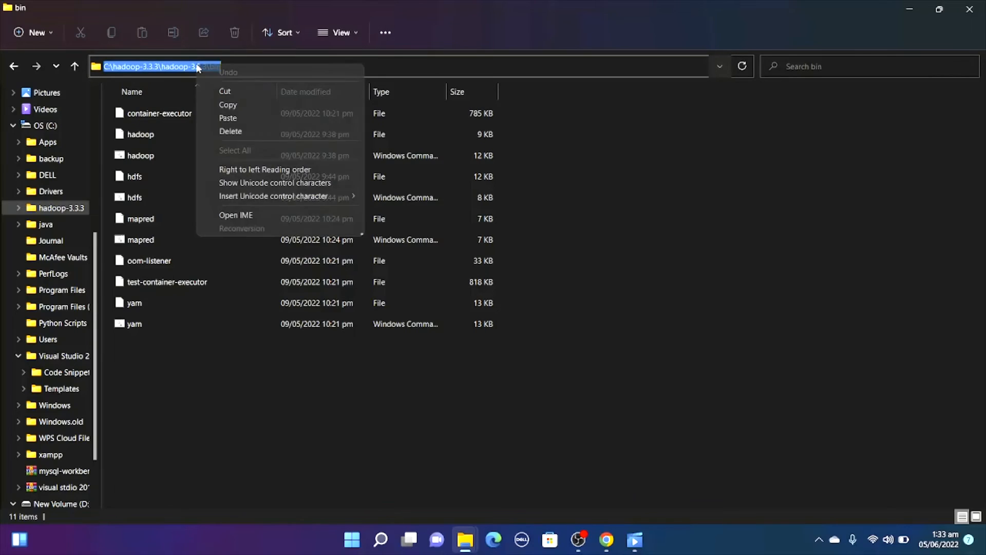
left_click(229, 106)
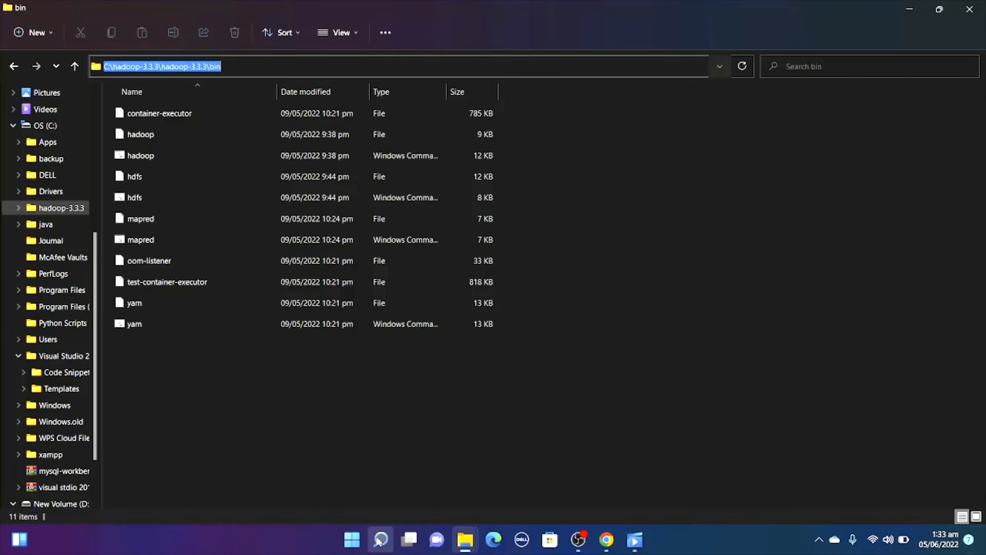
Search Windows for "edi", open the system environment variables settings and bring up the Environment Variables dialog.
left_click(380, 539)
type("edi")
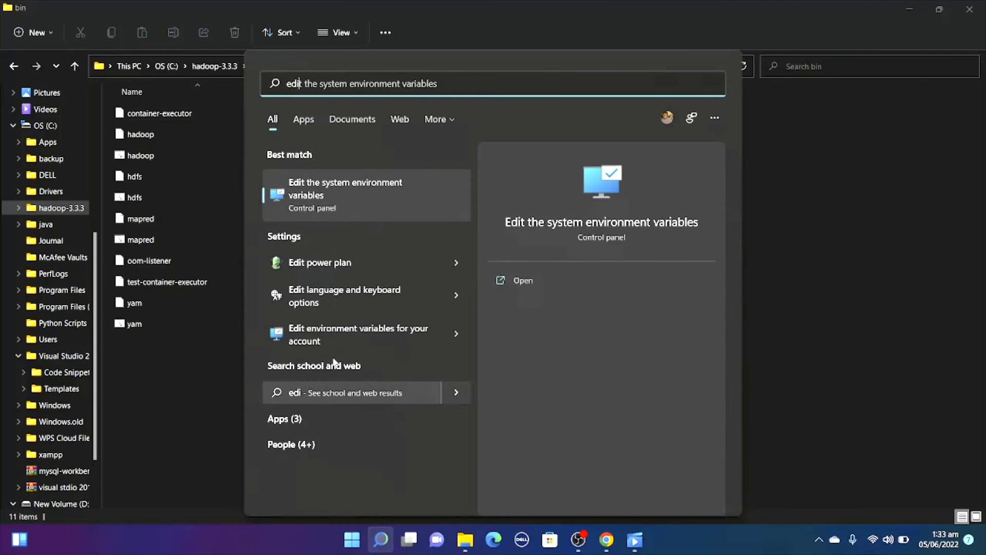
left_click(387, 180)
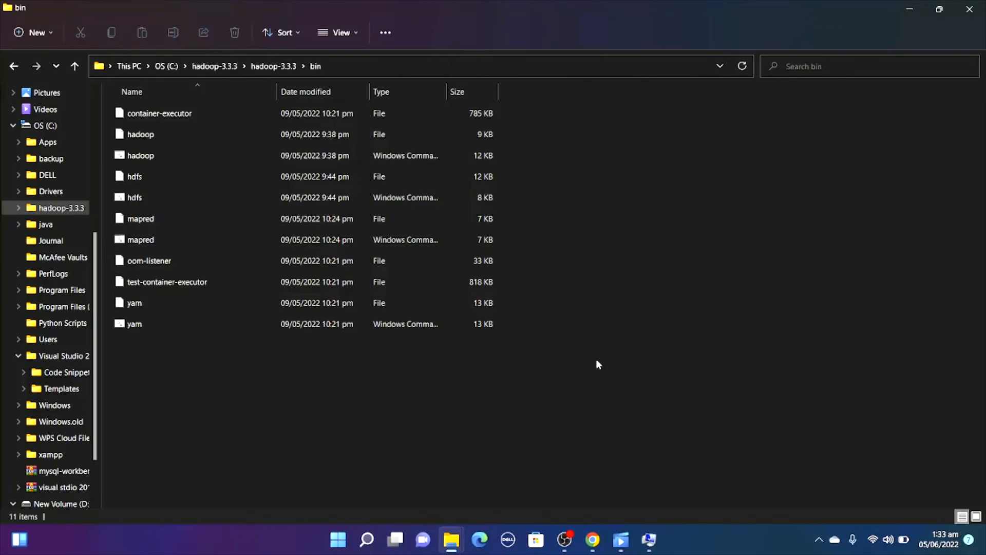
left_click(648, 539)
left_click(254, 263)
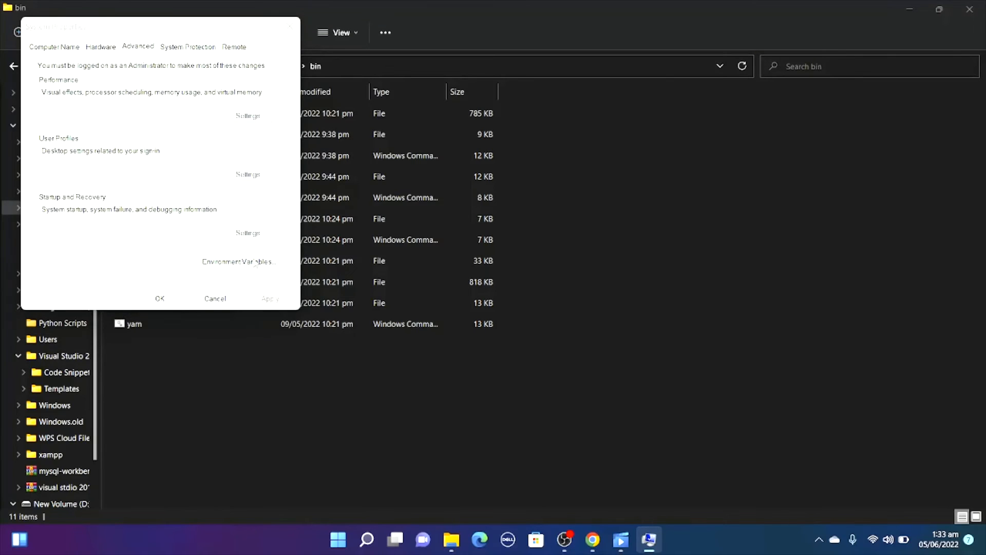
Create a user variable named Hadoop_Home with the copied value C:\hadoop-3.3.3\hadoop-3.3.3\bin.
left_click(545, 237)
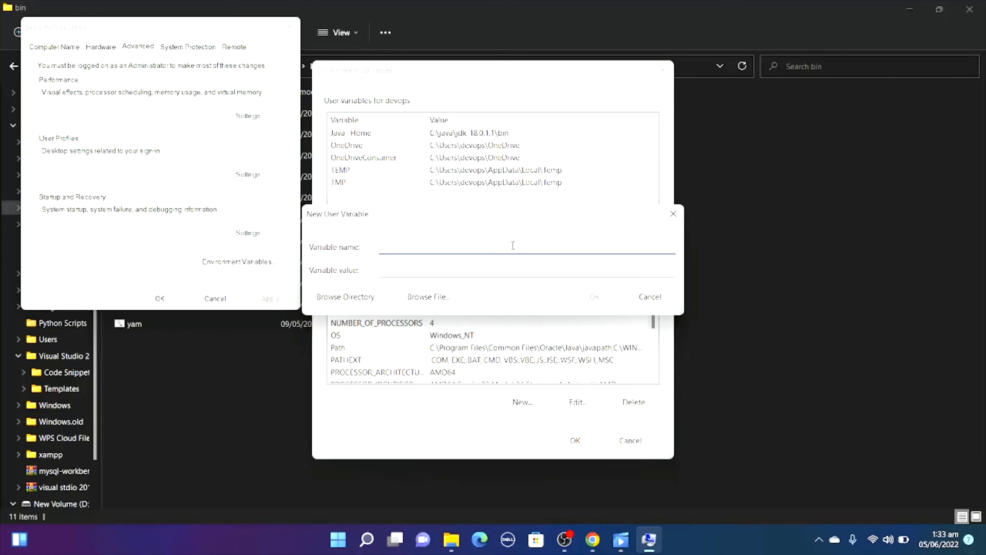
type("Hadoop")
type("_Home")
left_click(414, 271)
key("ctrl+v")
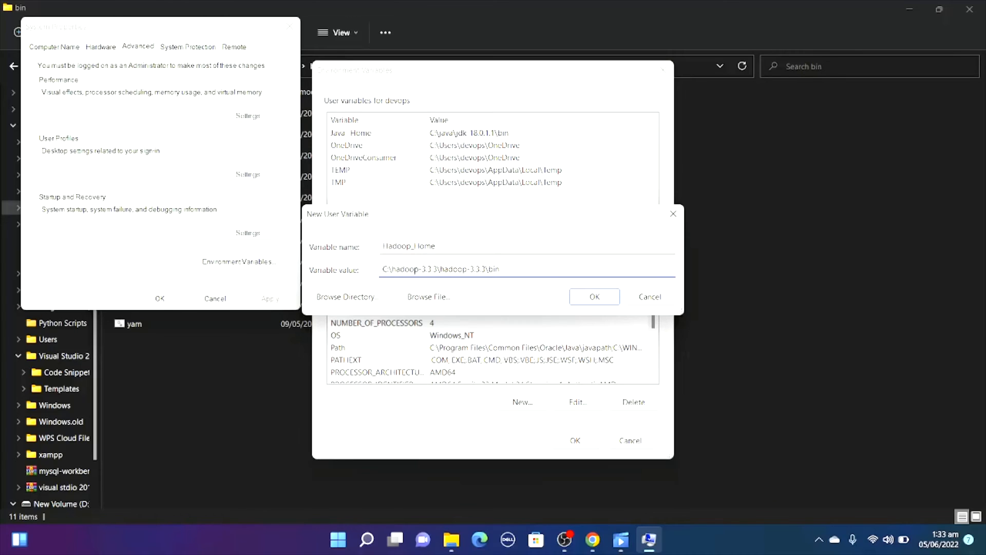
left_click(604, 297)
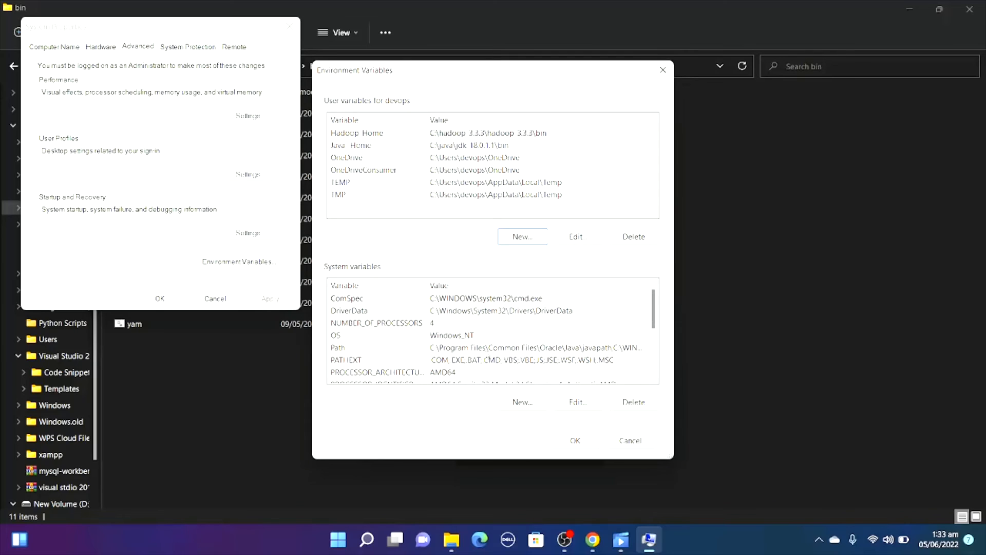
Add C:\hadoop-3.3.3\hadoop-3.3.3\bin as a new entry in the system Path variable and confirm the open dialogs.
double_click(488, 349)
left_click(490, 288)
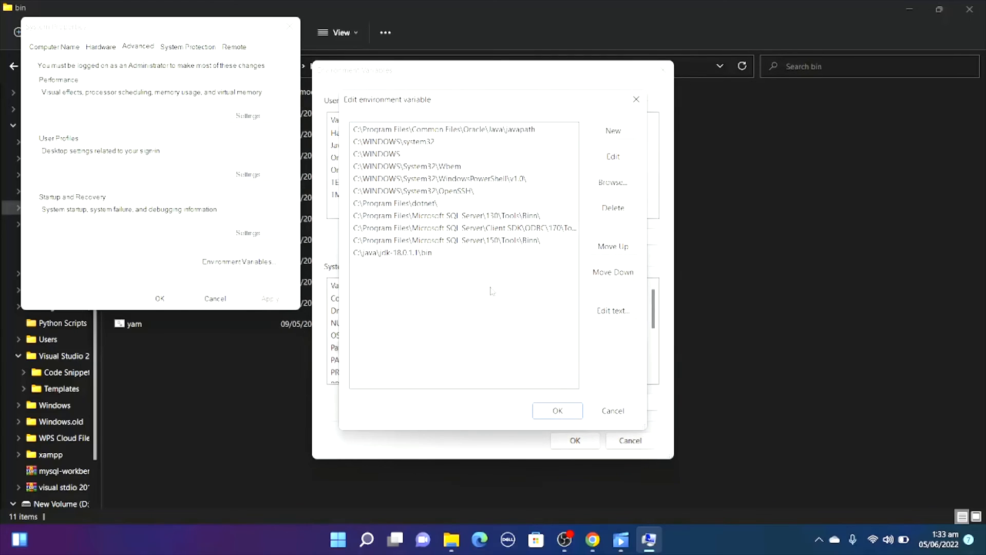
left_click(616, 128)
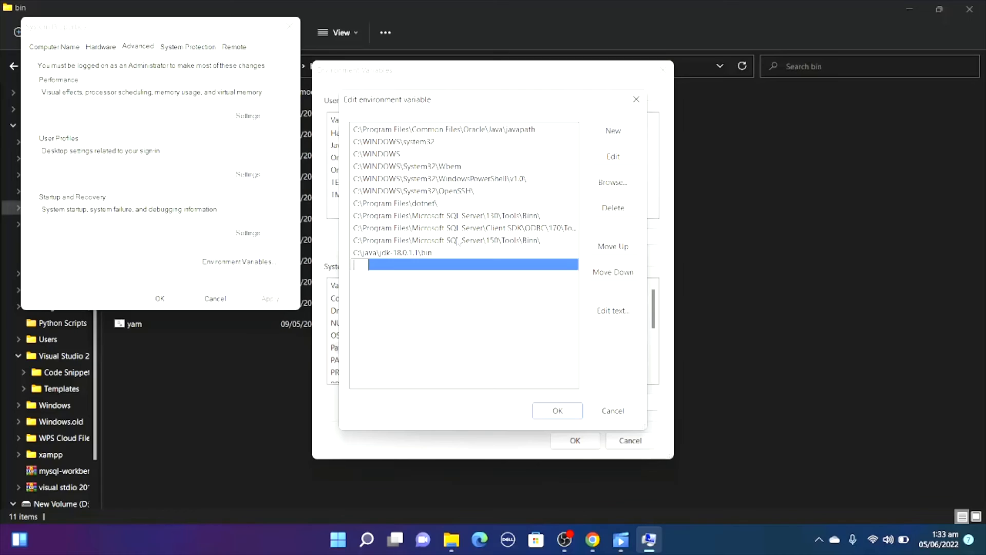
key("ctrl+v")
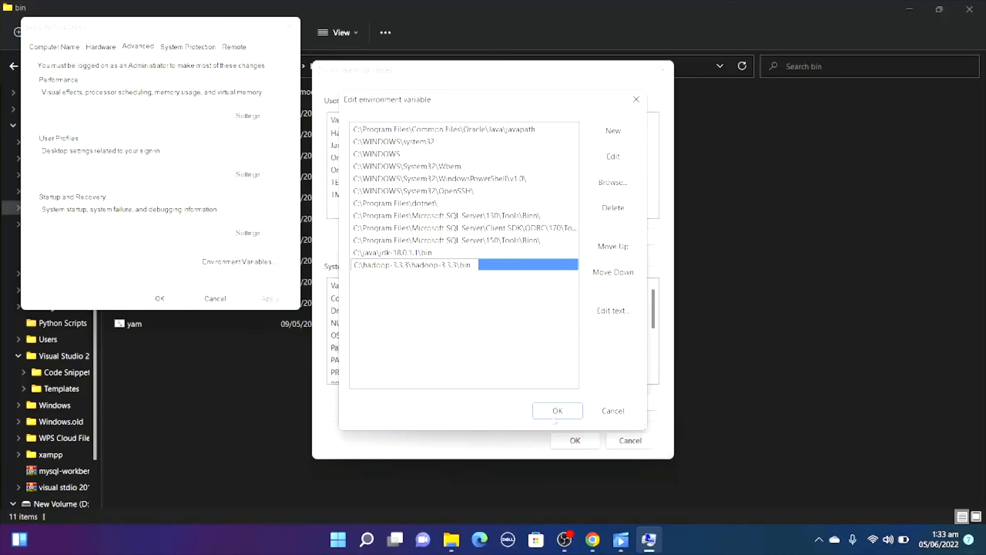
left_click(556, 414)
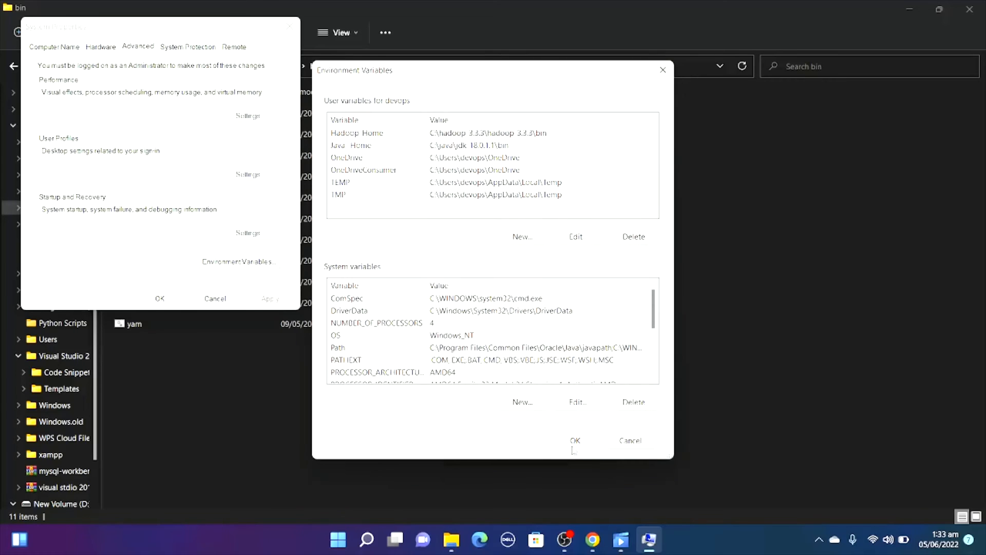
left_click(572, 441)
left_click(174, 299)
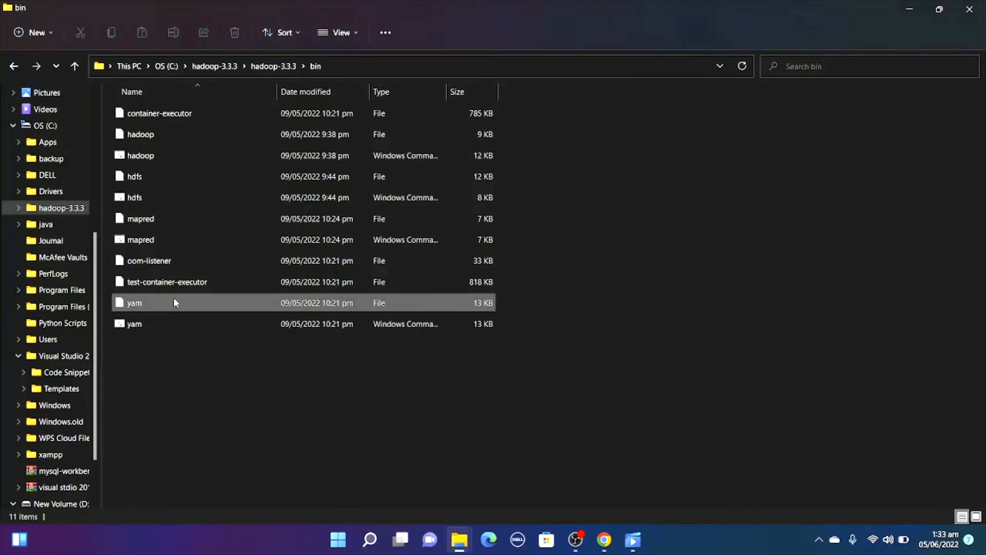
Open Hadoop's sbin folder in File Explorer and copy its path, C:\hadoop-3.3.3\hadoop-3.3.3\sbin.
left_click(11, 66)
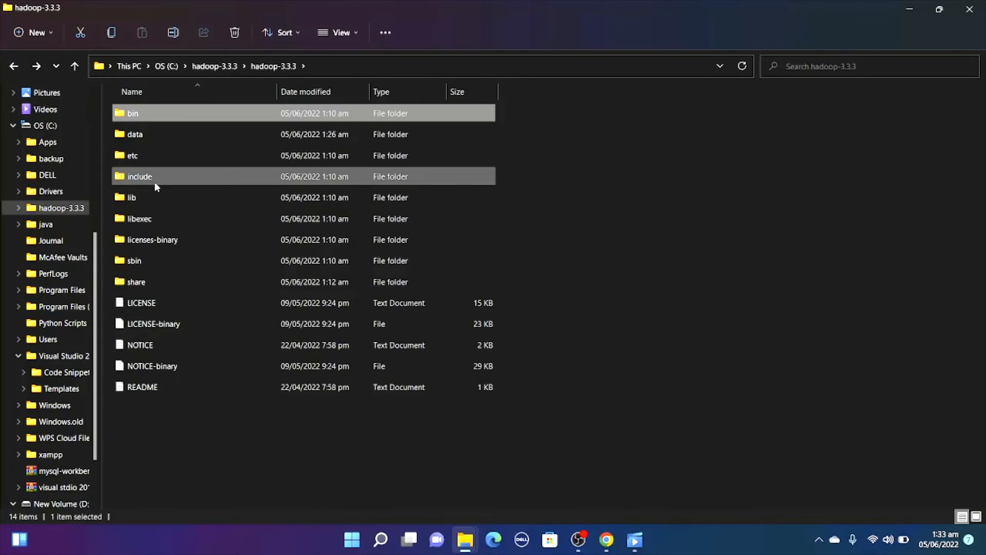
left_click(148, 260)
double_click(148, 260)
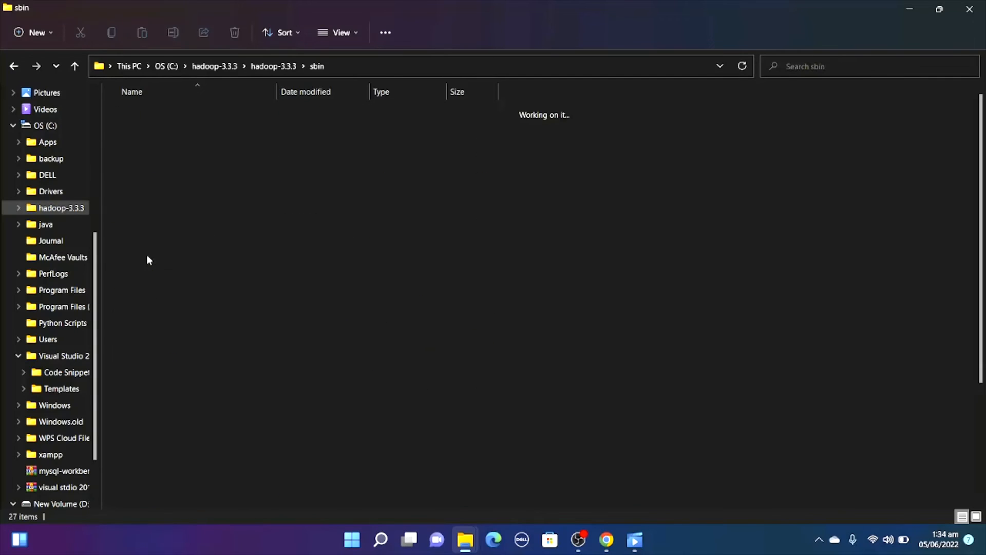
left_click(399, 66)
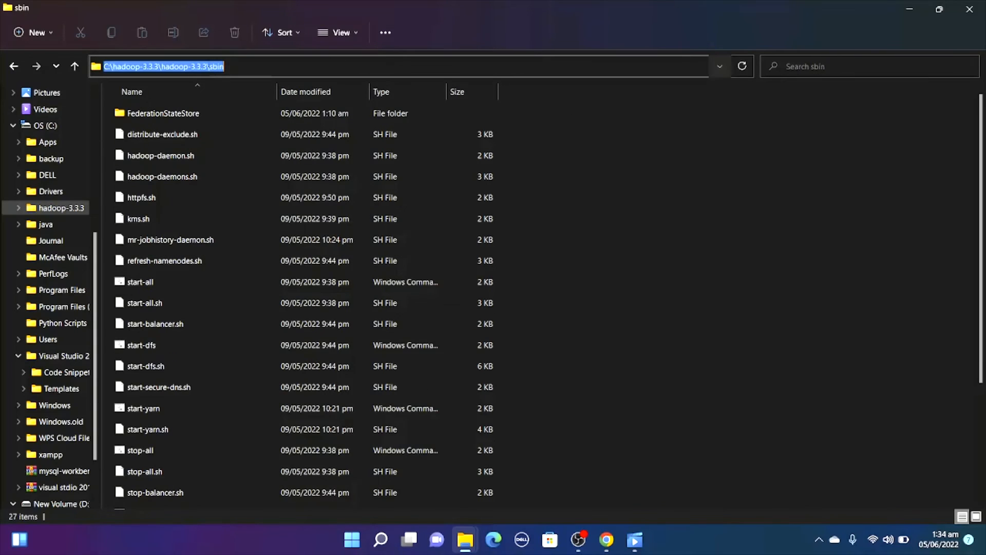
right_click(208, 64)
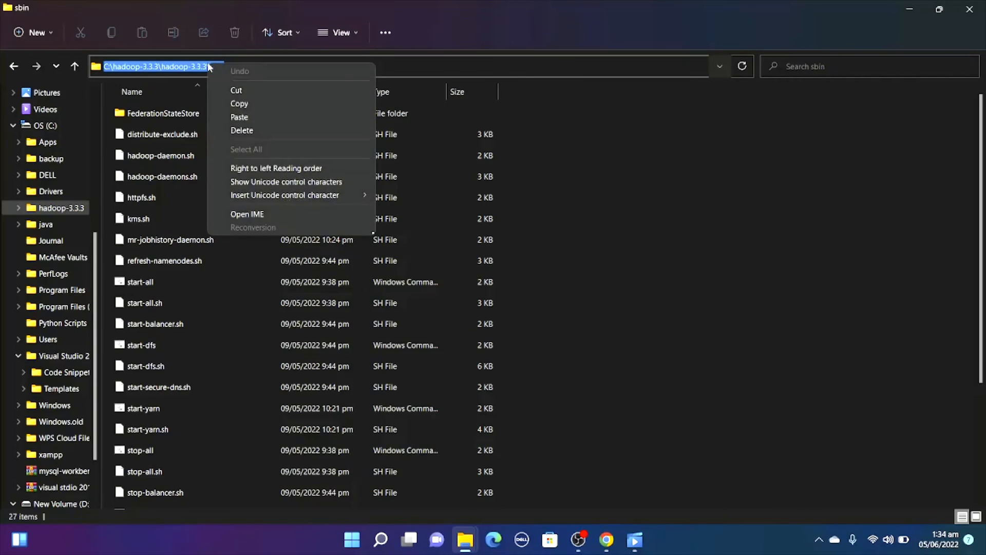
left_click(247, 106)
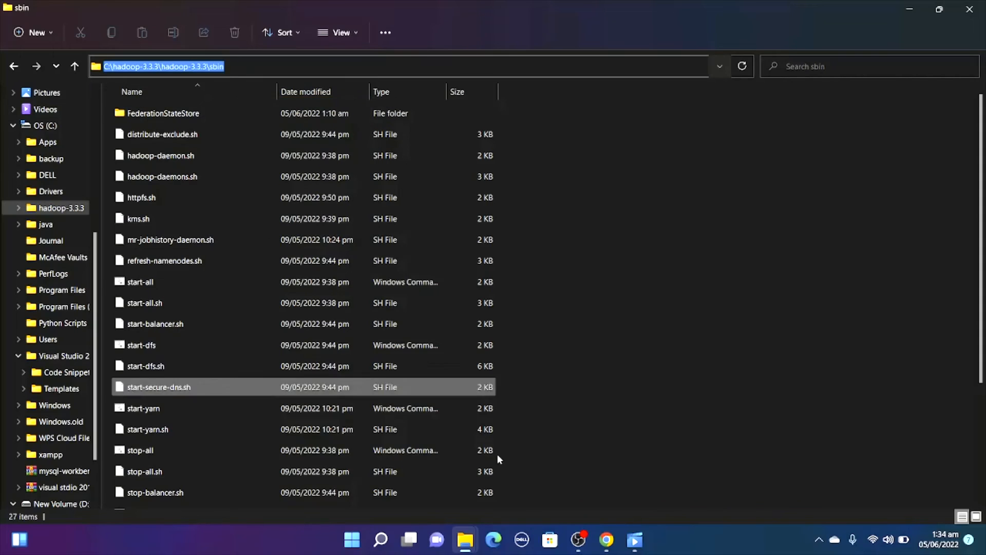
Search Windows for "edit", open the system environment variables settings and display the Environment Variables dialog.
left_click(381, 542)
type("edit")
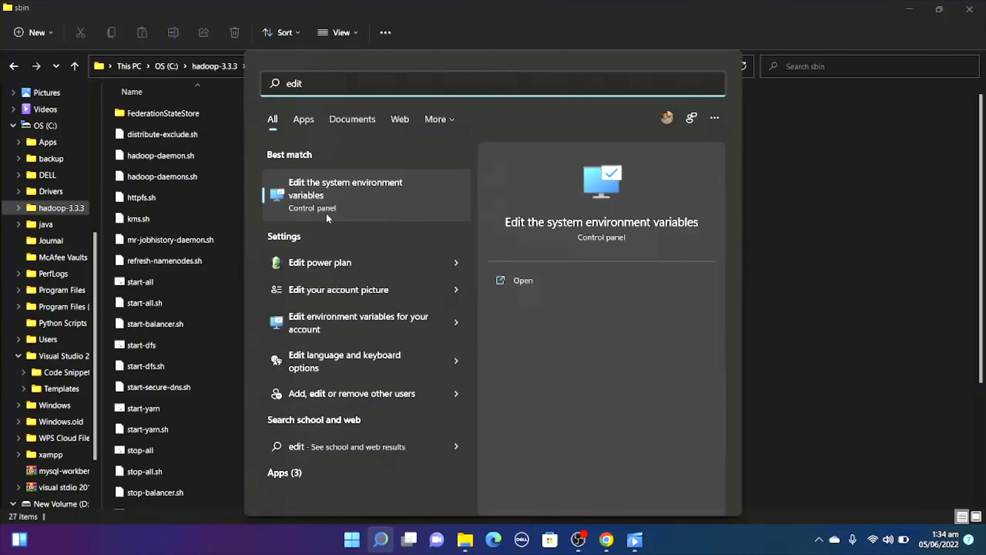
left_click(327, 215)
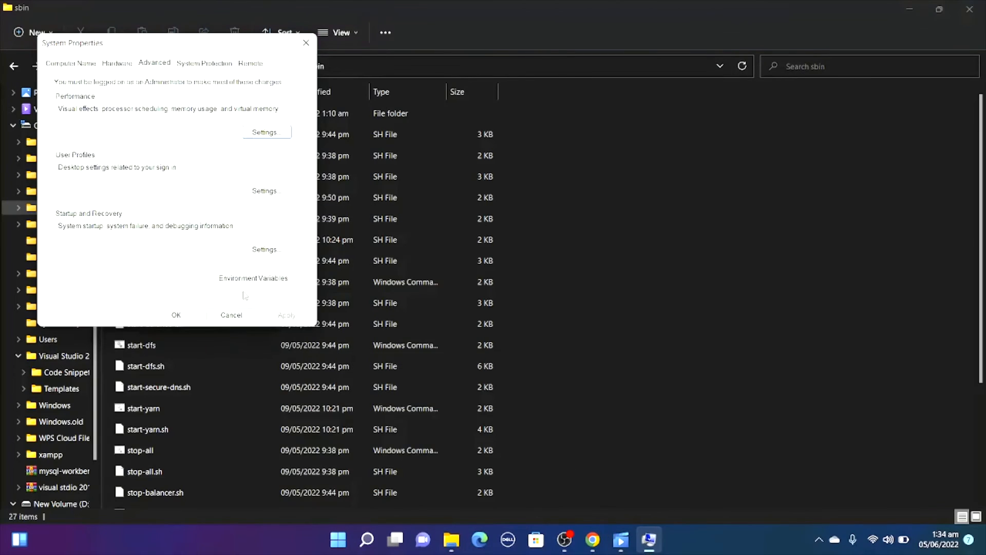
left_click(250, 281)
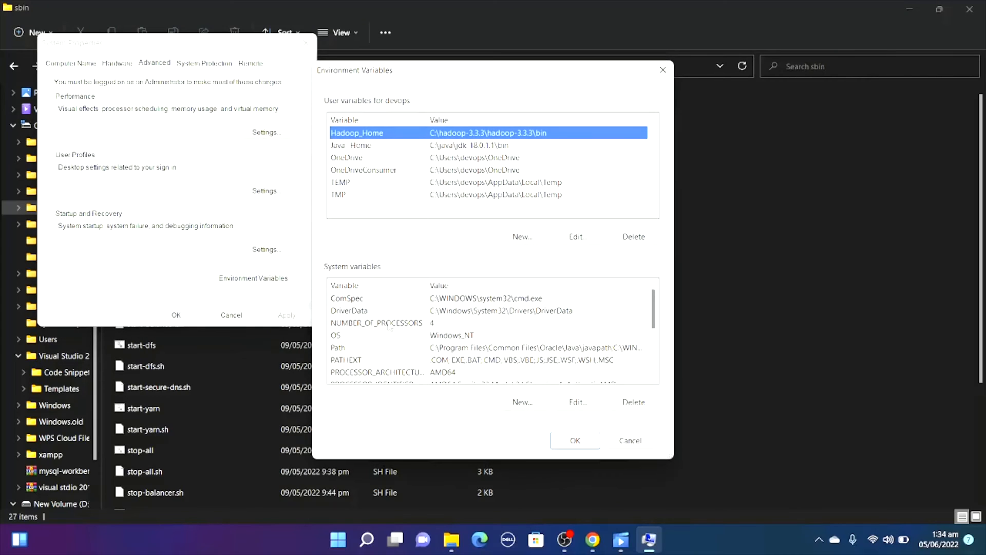
Add C:\hadoop-3.3.3\hadoop-3.3.3\sbin as a new entry in the system Path variable and close the settings dialogs.
double_click(371, 353)
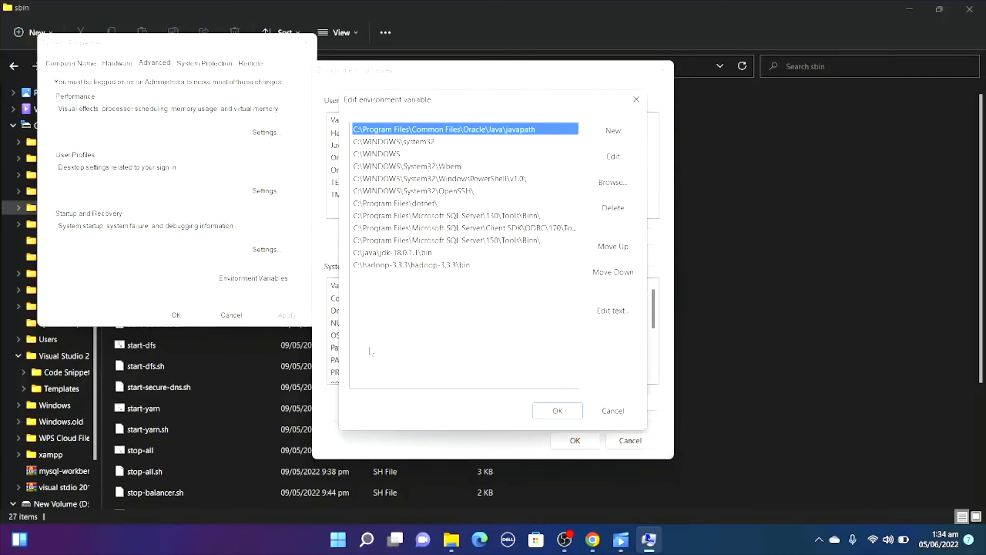
left_click(617, 131)
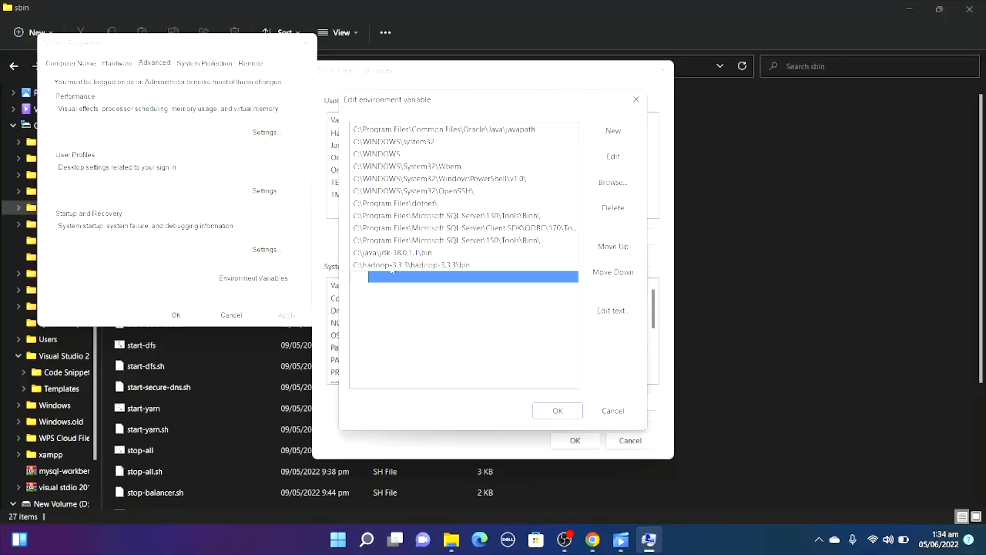
key("ctrl+v")
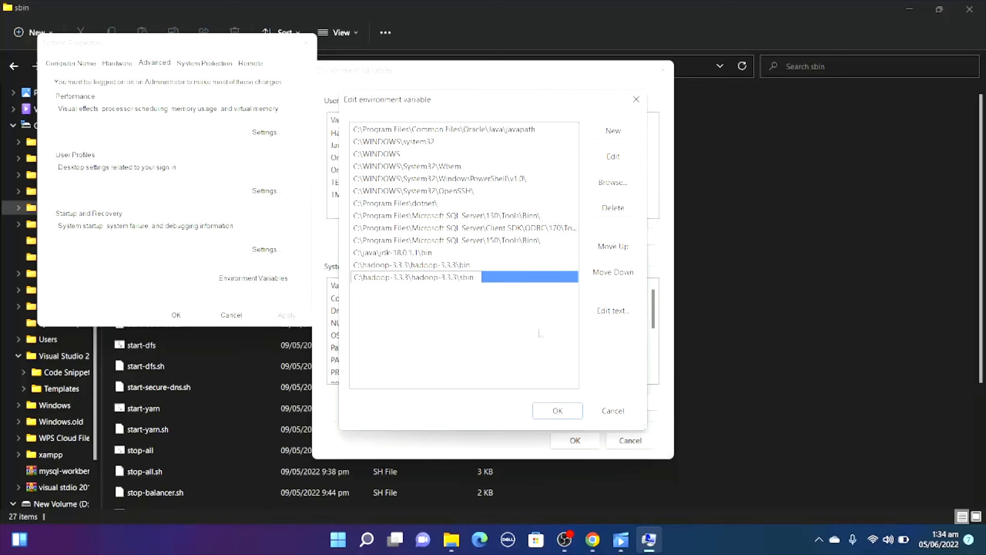
left_click(557, 410)
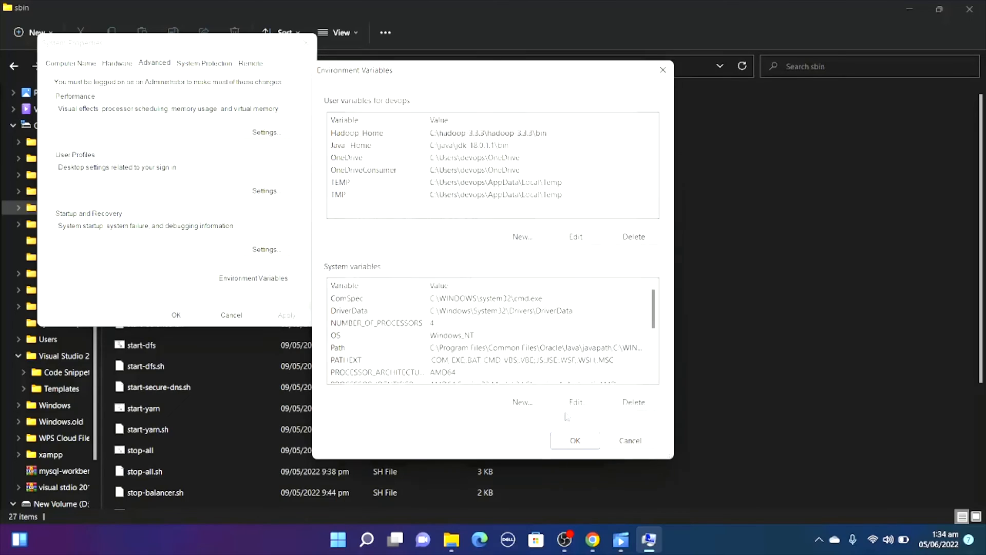
left_click(570, 440)
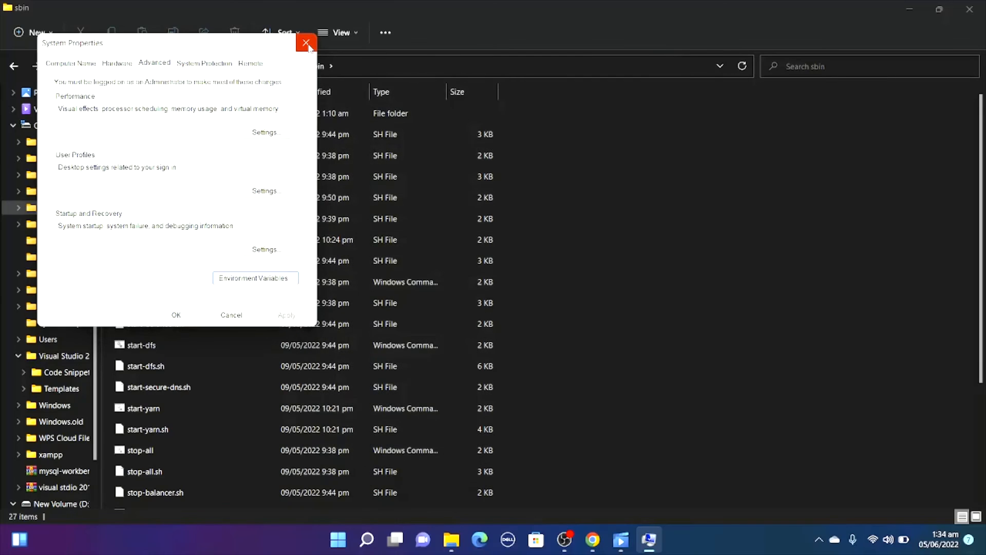
left_click(176, 315)
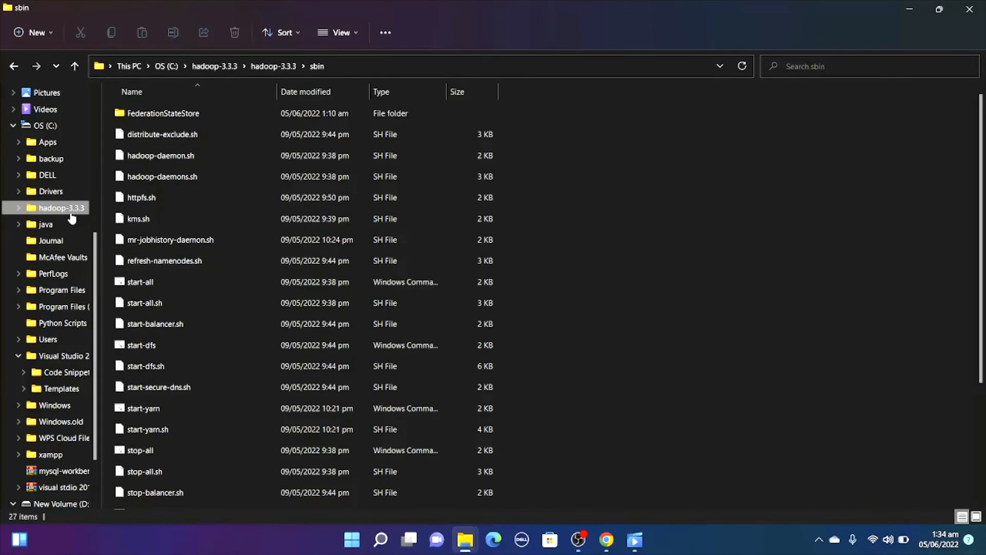
Open the bin folder inside C:\hadoop-3.3.3\hadoop-3.3.3, examine its files and leave the folder.
left_click(71, 211)
double_click(220, 119)
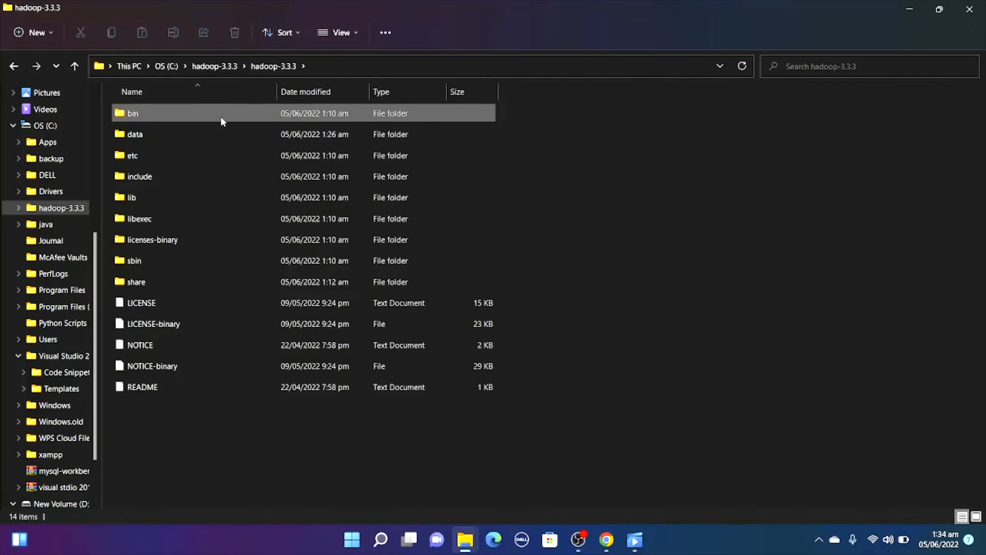
double_click(221, 116)
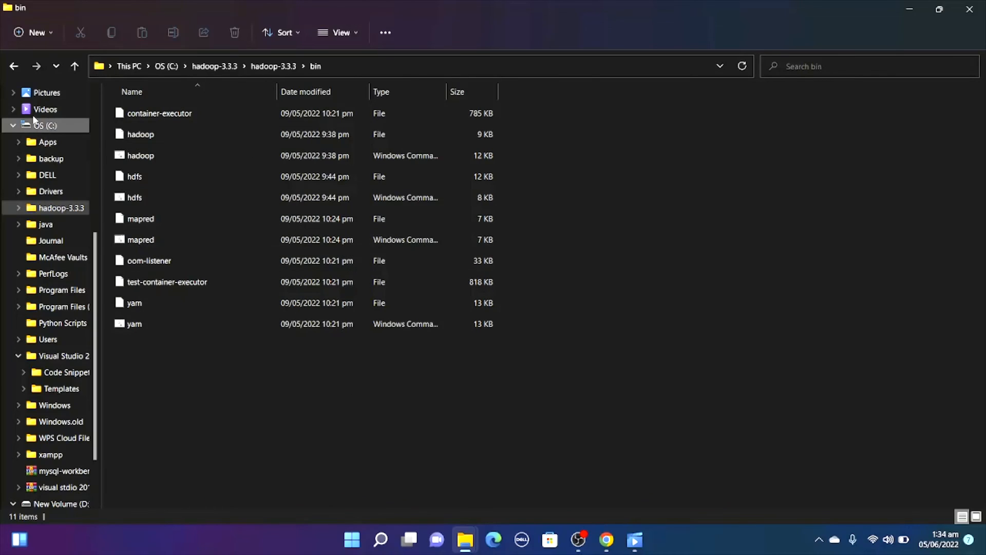
left_click(17, 70)
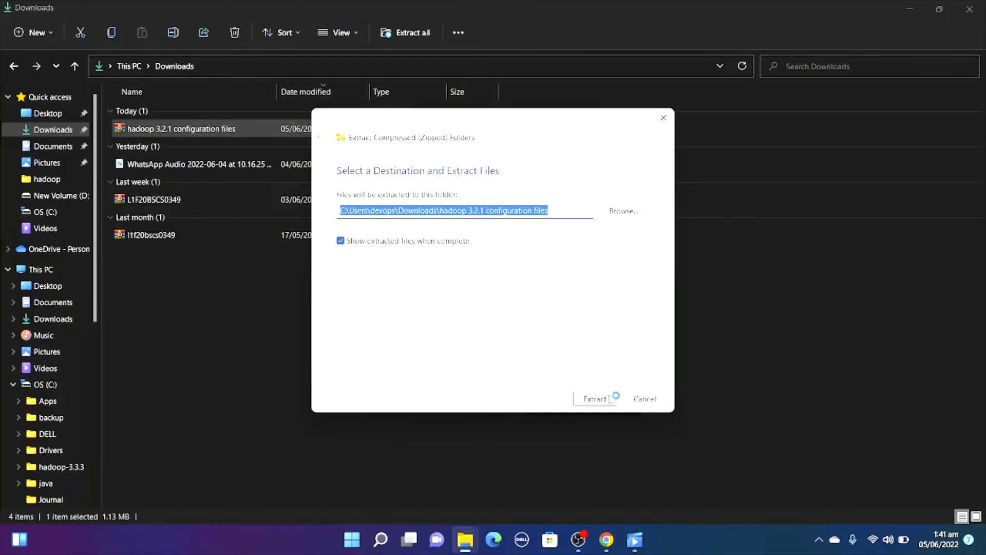
Extract the hadoop 3.2.1 configuration files archive in Downloads and cut the bin folder from the extracted files.
left_click(611, 399)
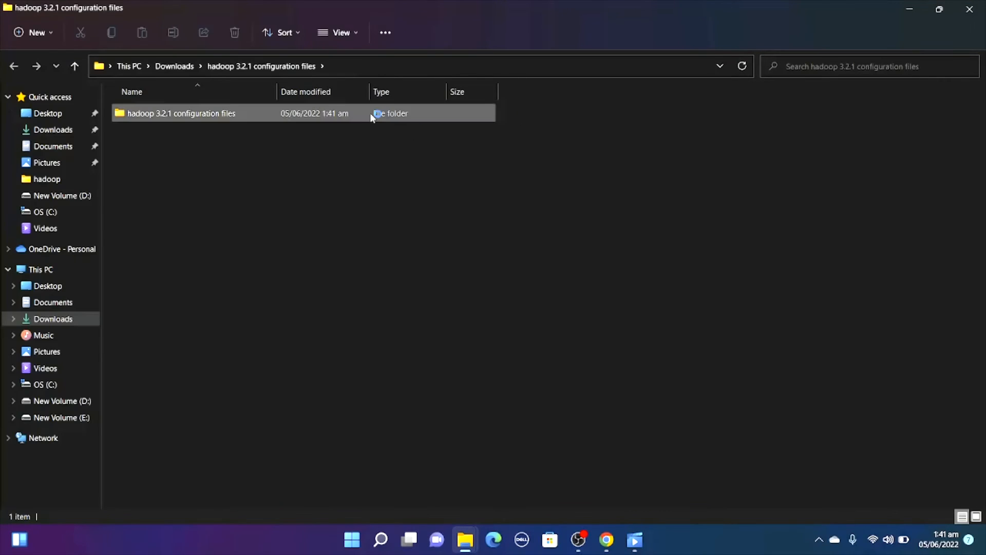
double_click(351, 116)
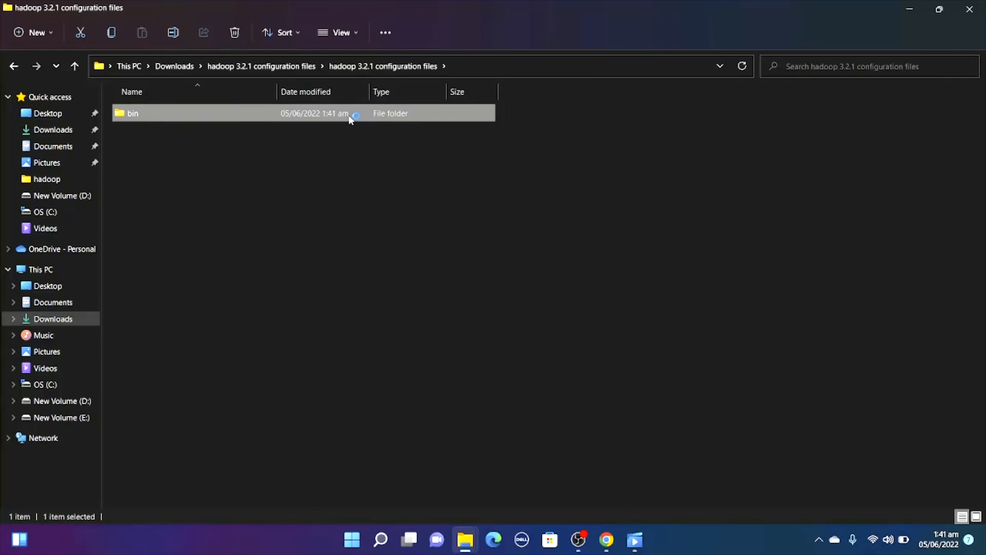
right_click(352, 116)
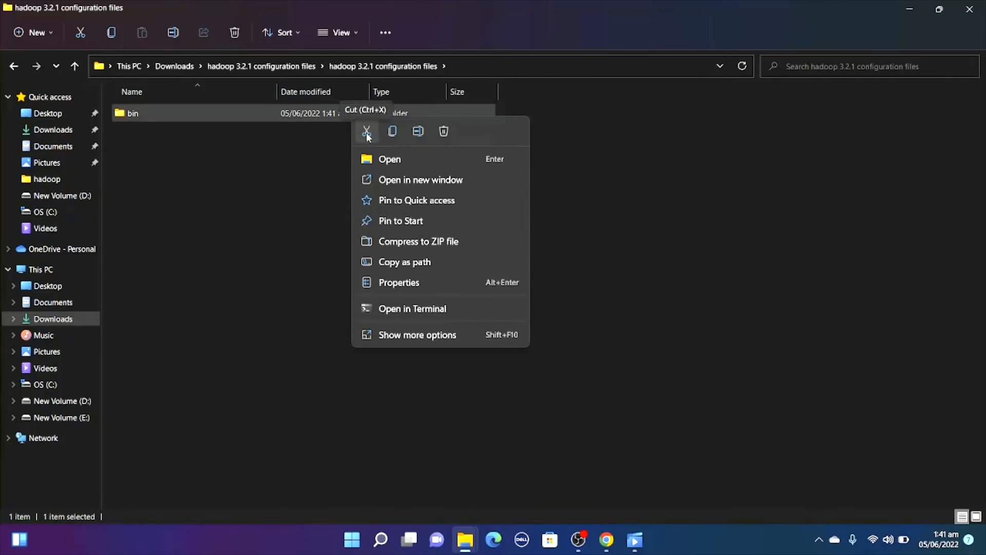
left_click(367, 133)
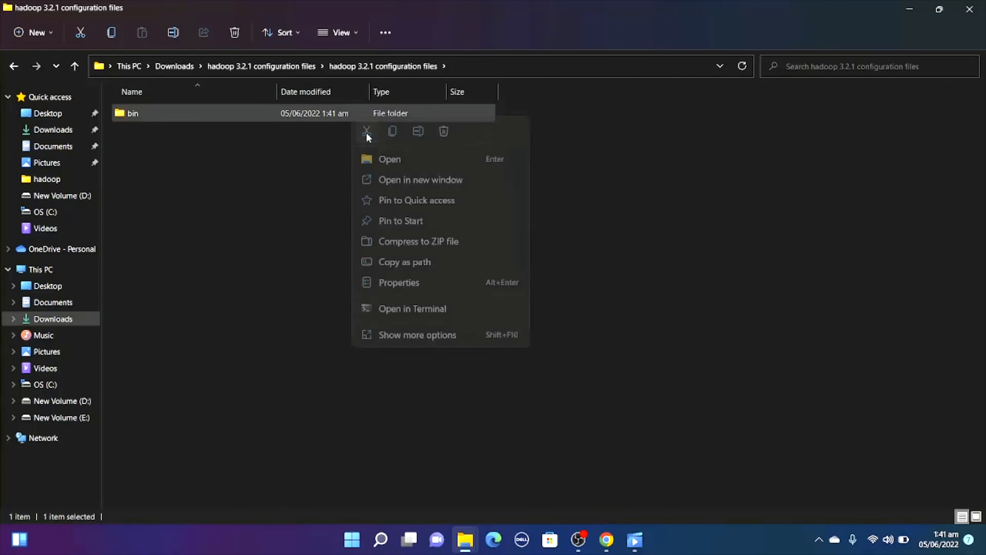
Delete the original bin folder from C:\hadoop-3.3.3\hadoop-3.3.3.
left_click(68, 388)
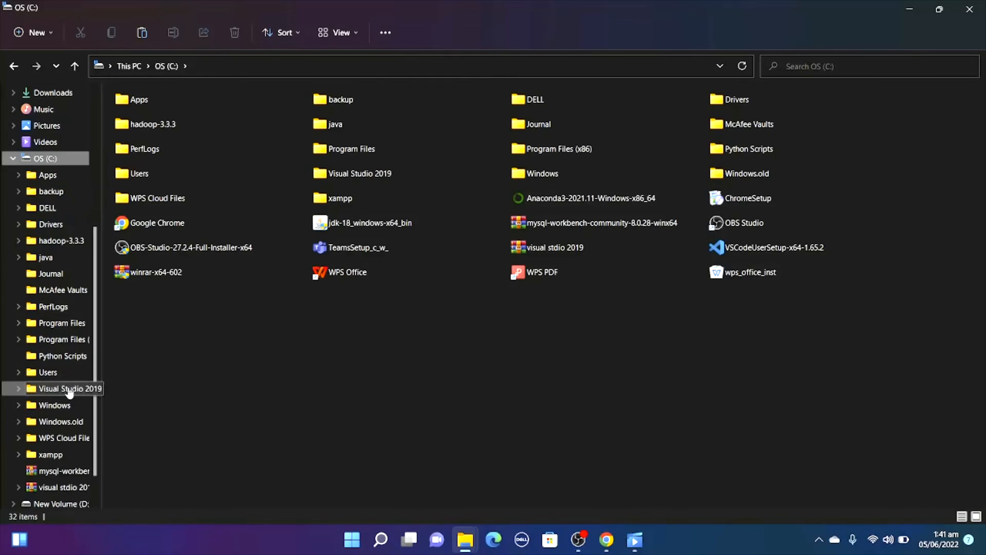
double_click(202, 131)
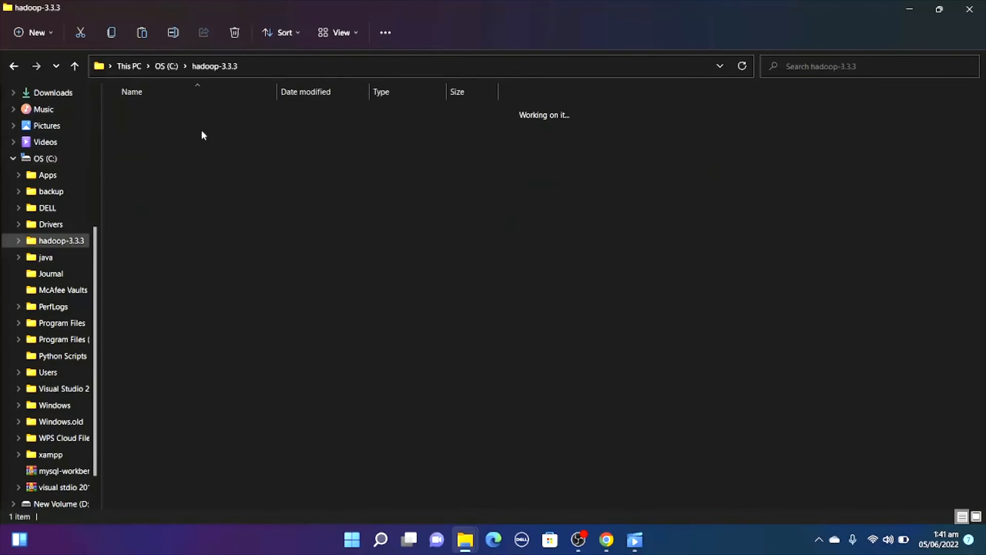
double_click(213, 121)
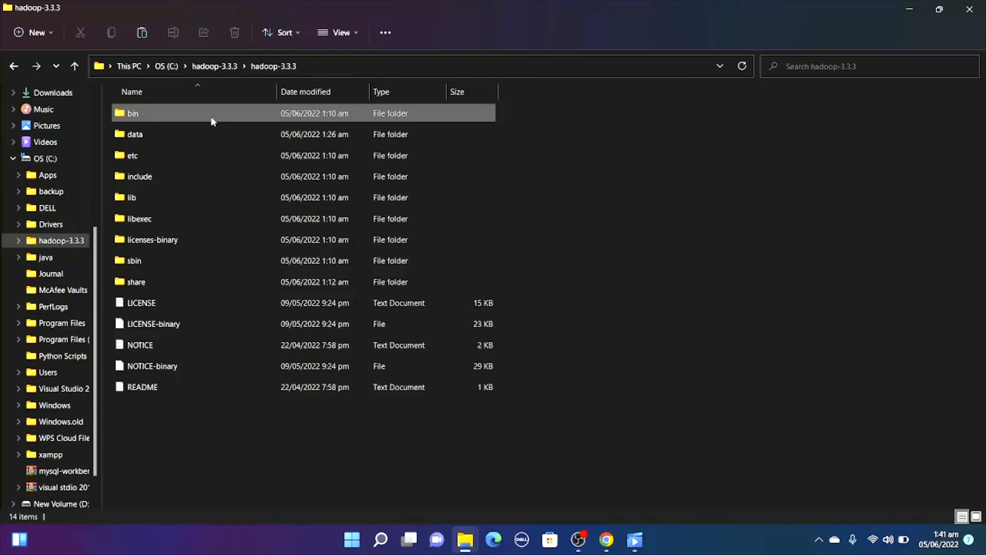
left_click(213, 121)
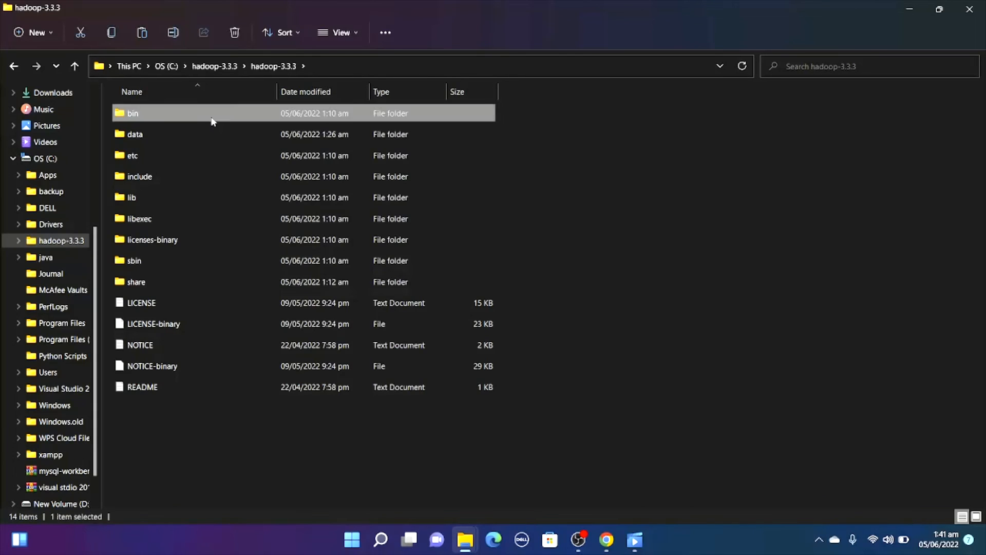
right_click(213, 121)
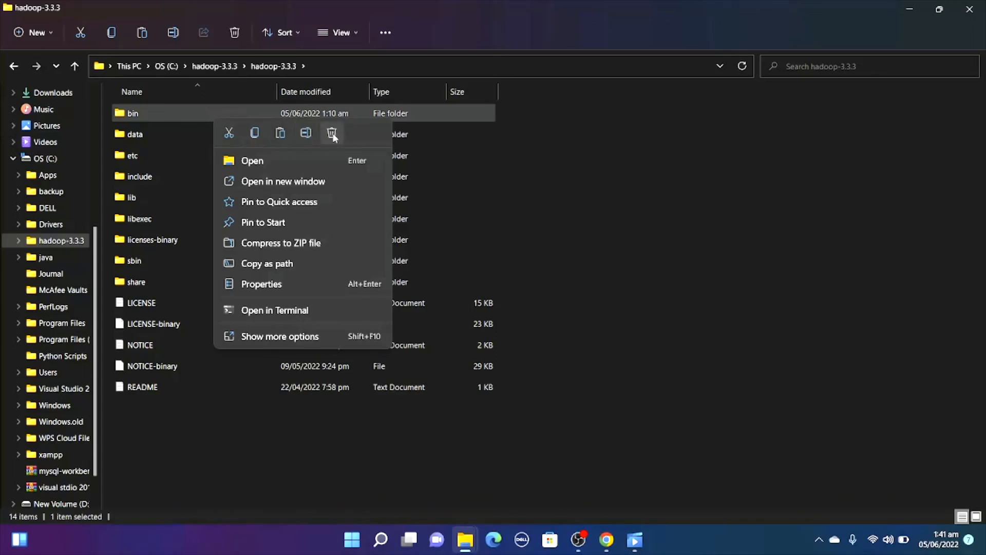
left_click(332, 133)
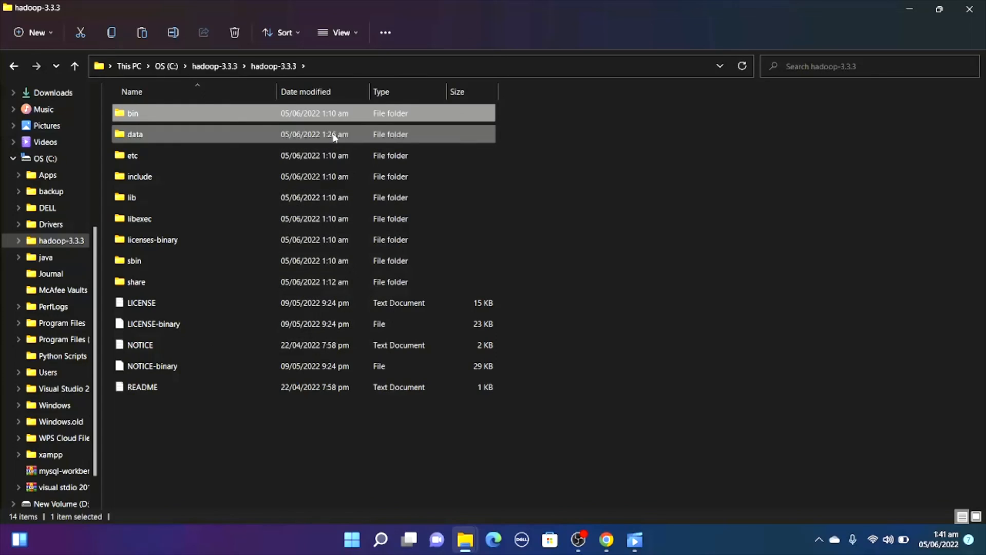
Paste the cut bin folder into C:\hadoop-3.3.3\hadoop-3.3.3 and open it.
key("ctrl+v")
left_click(546, 229)
left_click(436, 119)
double_click(435, 120)
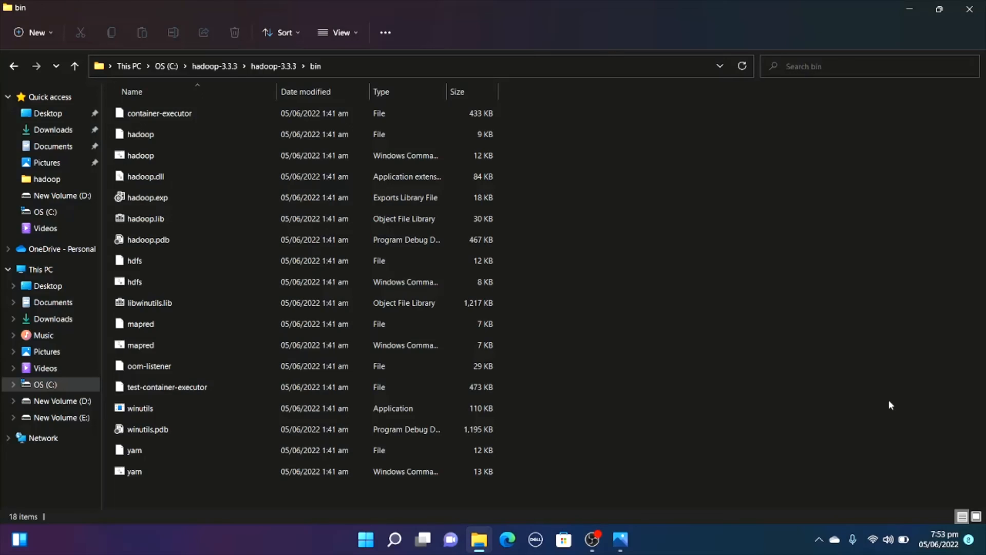
Open Command Prompt as administrator from the Windows search.
left_click(405, 537)
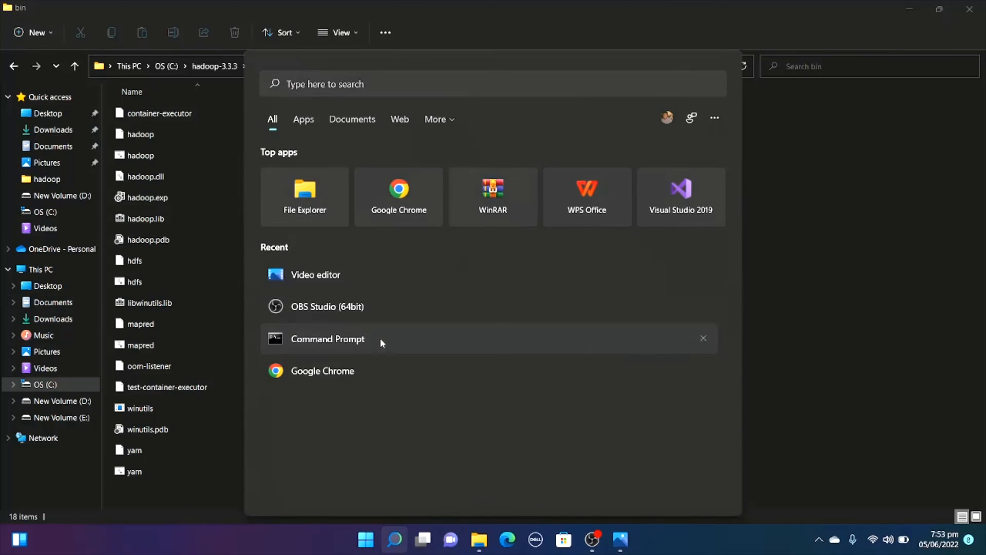
right_click(380, 339)
key("Escape")
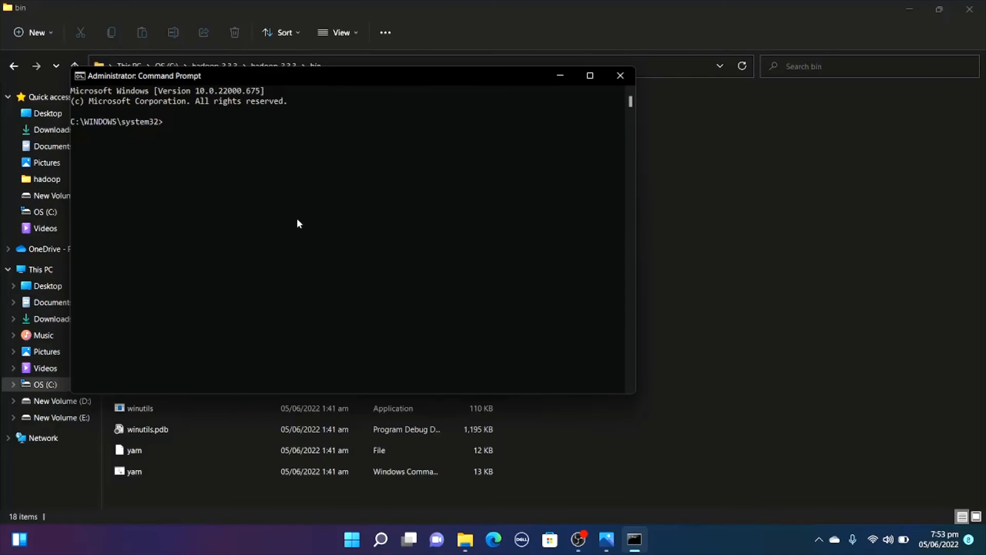
Try to format the HDFS namenode by running hdfs namenode -format at the administrator prompt.
type("hdfs namnode")
key("BackSpace")
key("BackSpace")
key("BackSpace")
key("BackSpace")
type("enode -format")
key("Return")
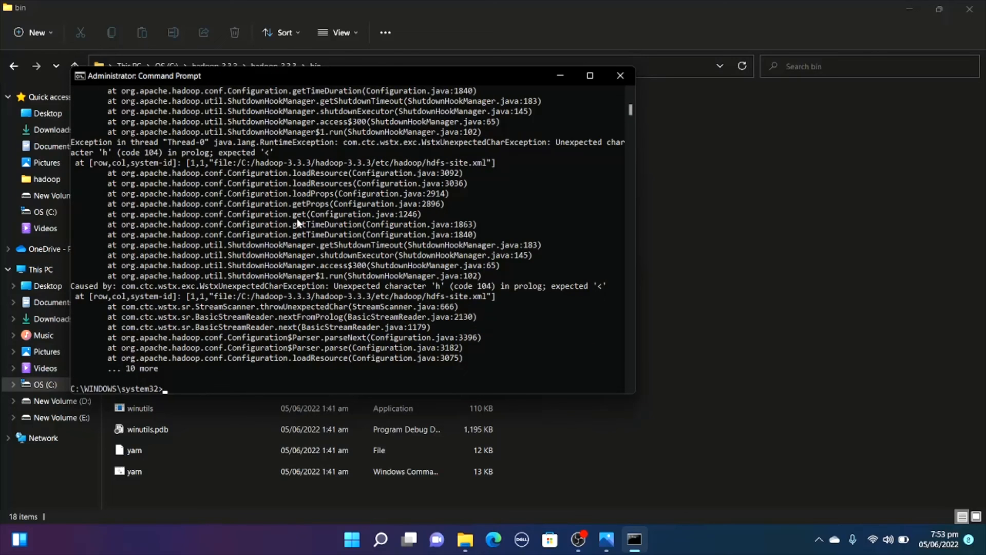
Move up two directory levels from C:\WINDOWS\system32 to the root of drive C with cd..
type("cd..")
key("Return")
type("cd..")
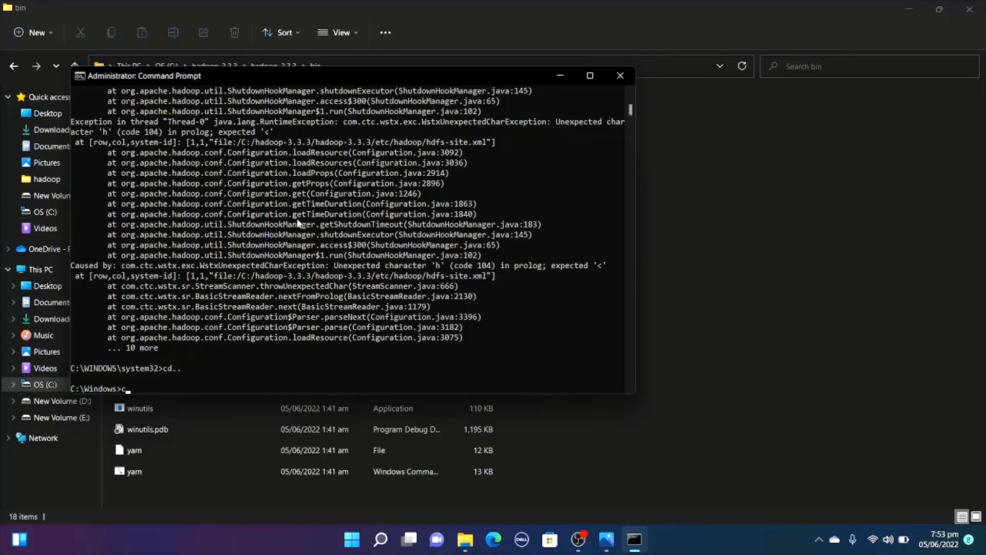
key("Return")
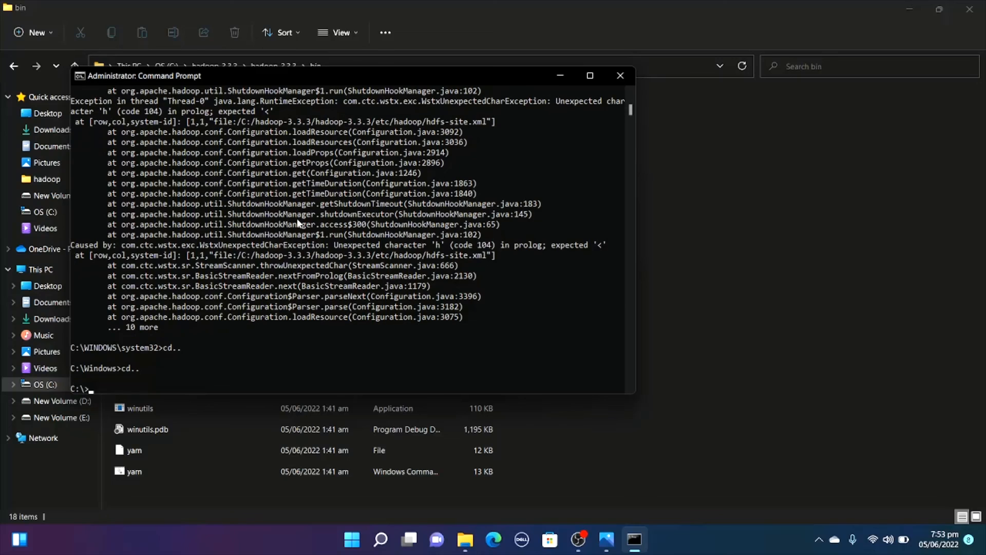
Go back from the bin folder to its parent in File Explorer and copy the folder path C:\hadoop-3.3.3\hadoop-3.3.3.
left_click(231, 504)
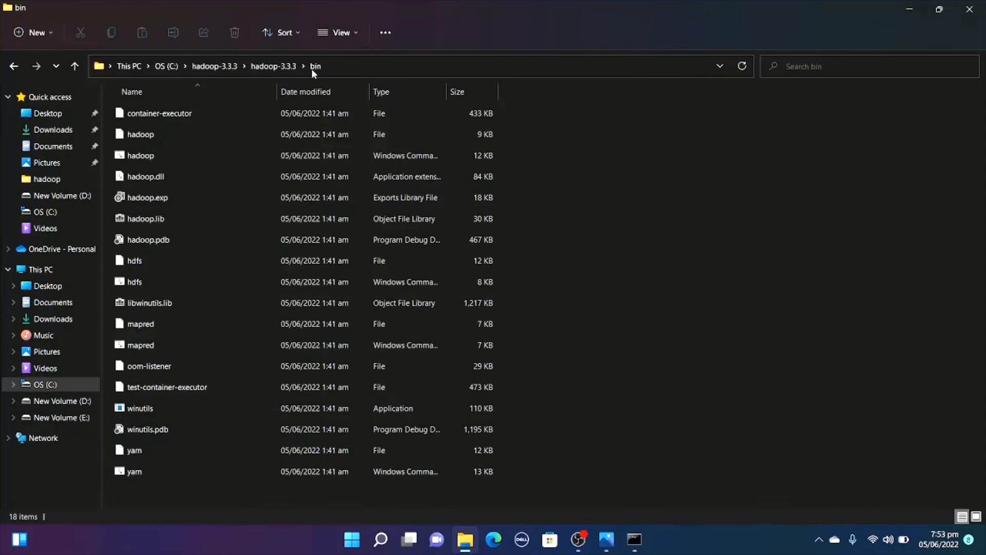
left_click(13, 66)
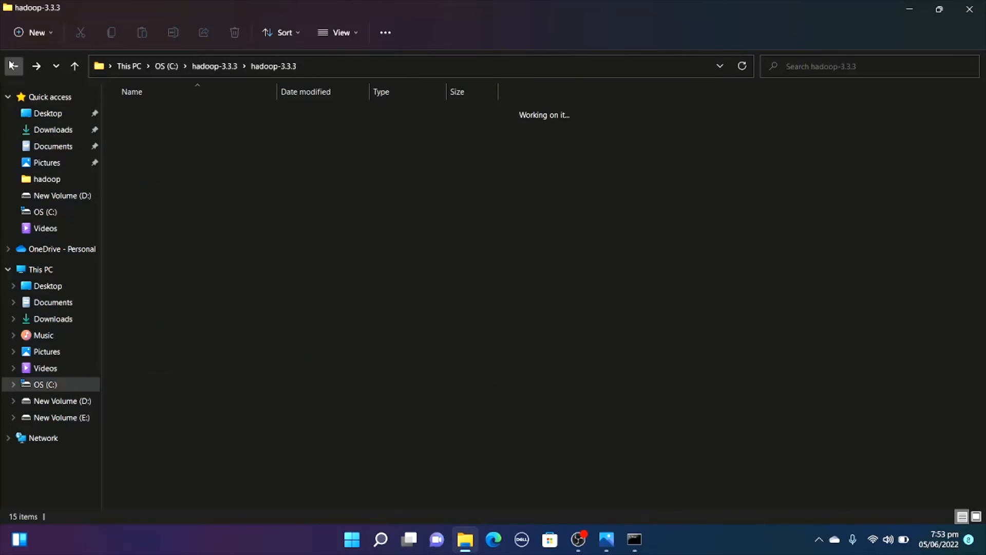
left_click(486, 59)
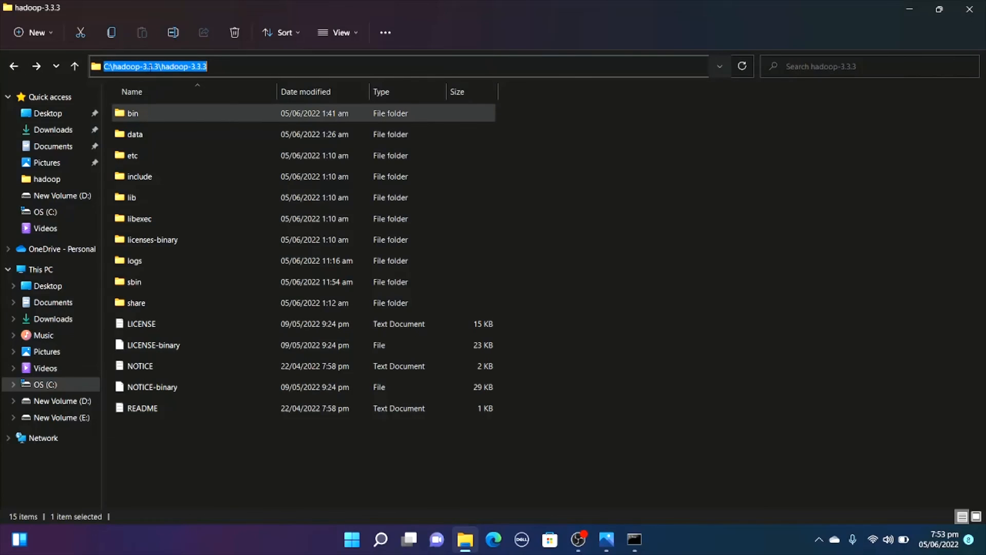
right_click(150, 67)
left_click(193, 108)
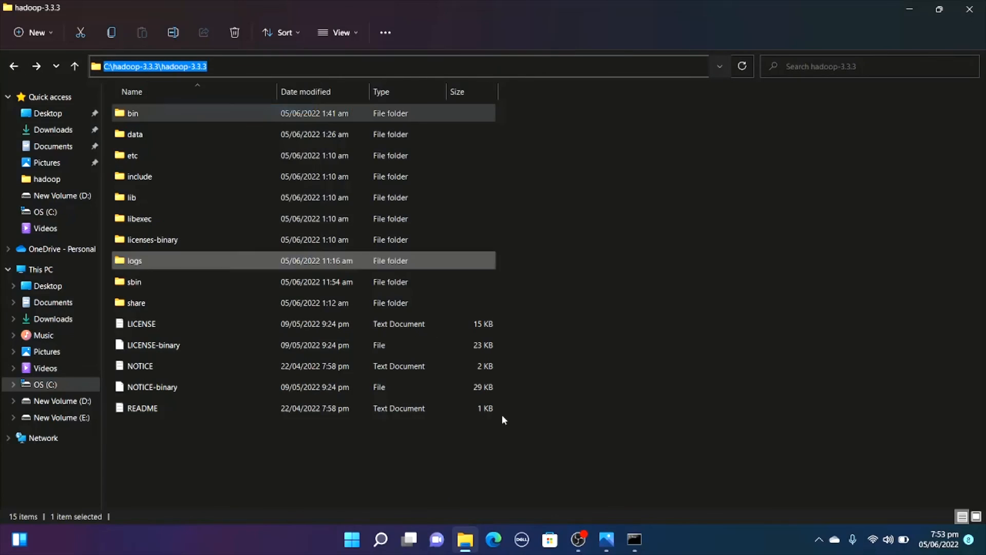
Switch to Command Prompt and change the directory to the copied path C:\hadoop-3.3.3\hadoop-3.3.3.
left_click(634, 539)
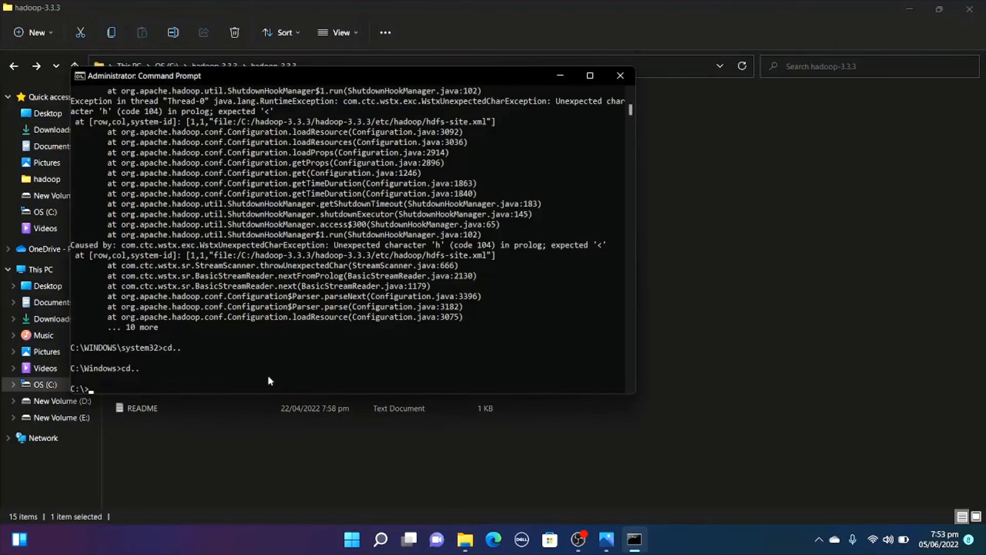
type("cd")
key("ctrl+v")
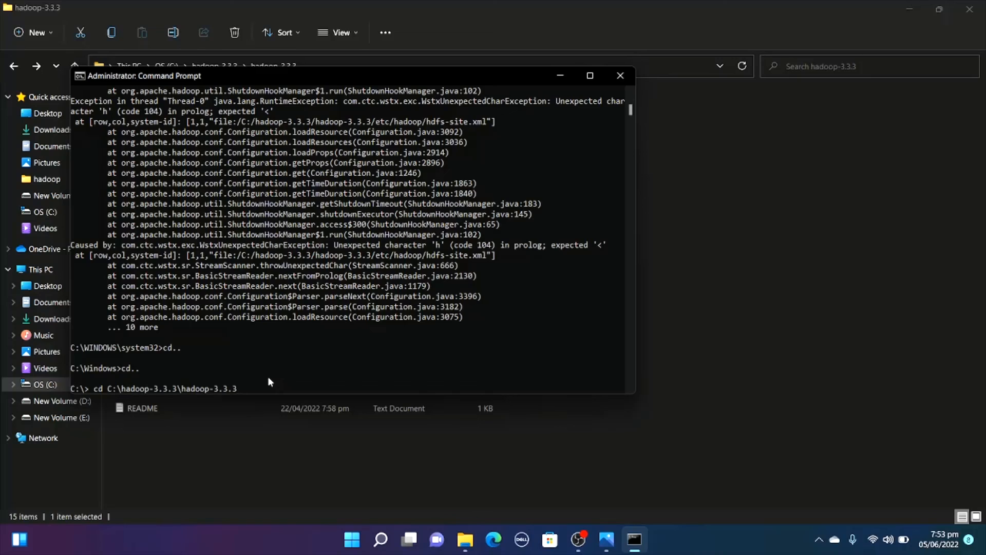
key("Return")
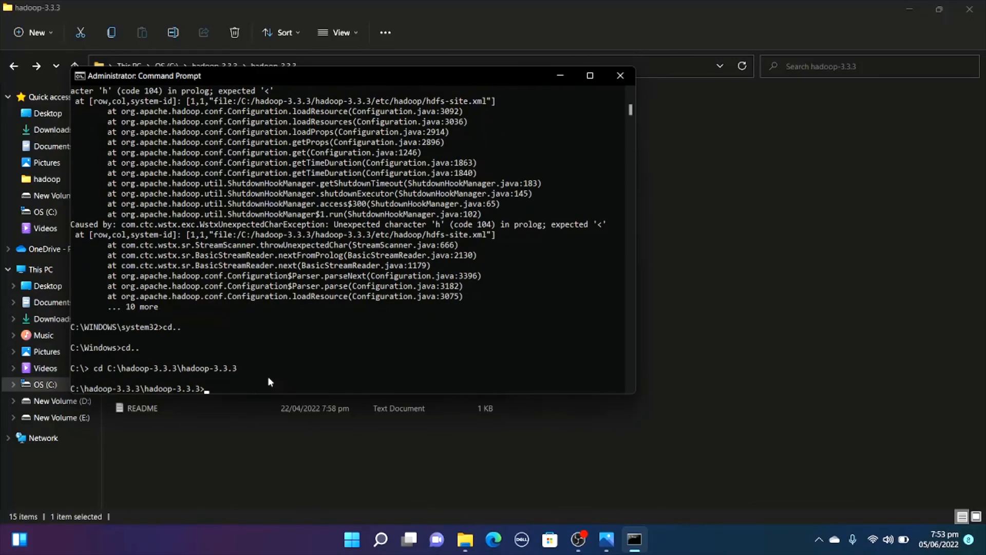
Change into the sbin directory and run start-dfs to launch the HDFS daemons.
type("cd sbin")
key("Return")
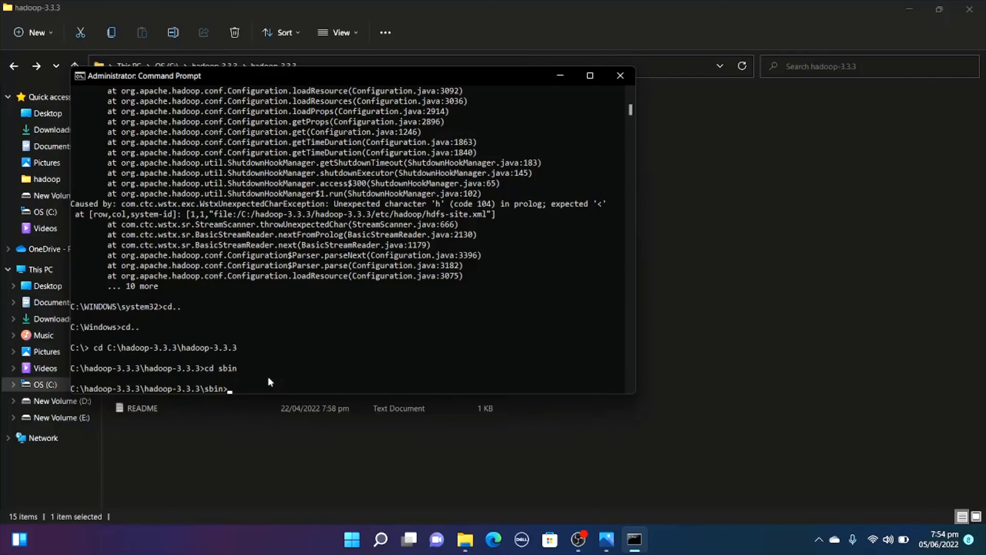
type("start-dfs")
key("Return")
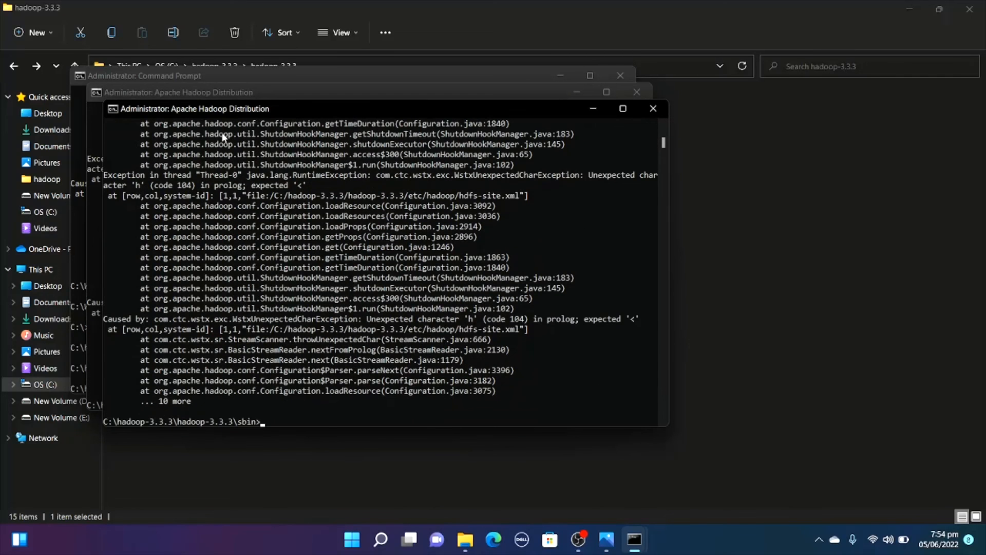
Run start-yarn from the sbin directory in the main Command Prompt window and bring that window back to the front.
left_click(74, 220)
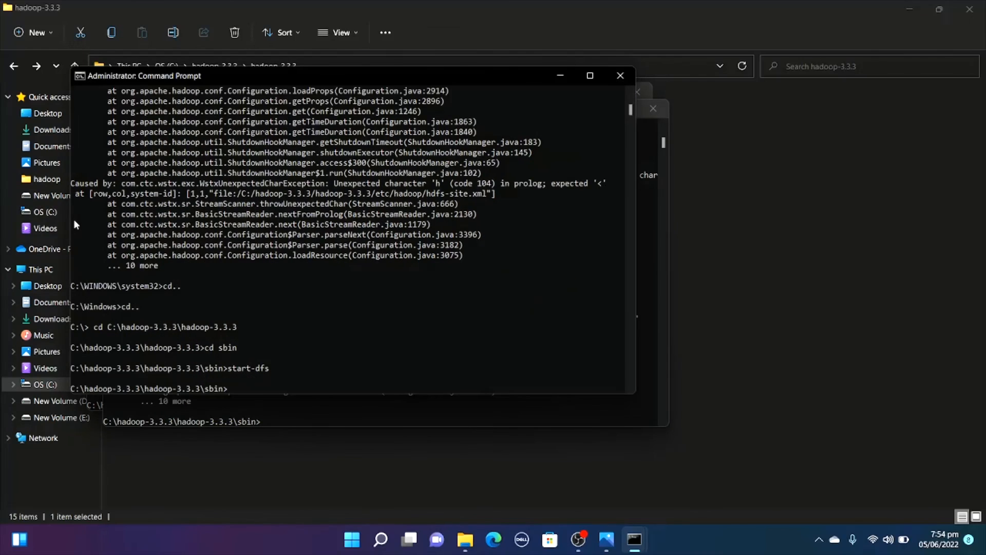
type("start-yarn")
key("Return")
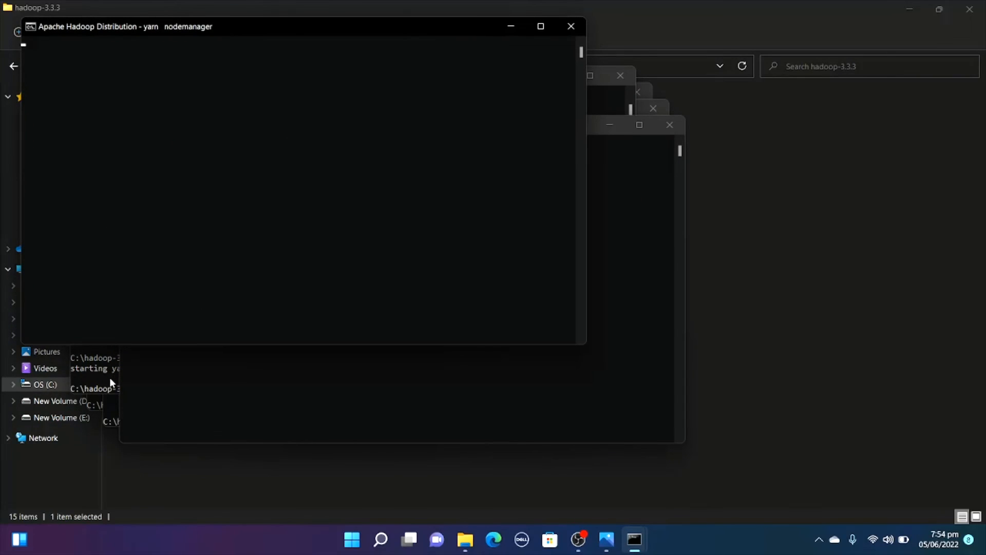
left_click(110, 379)
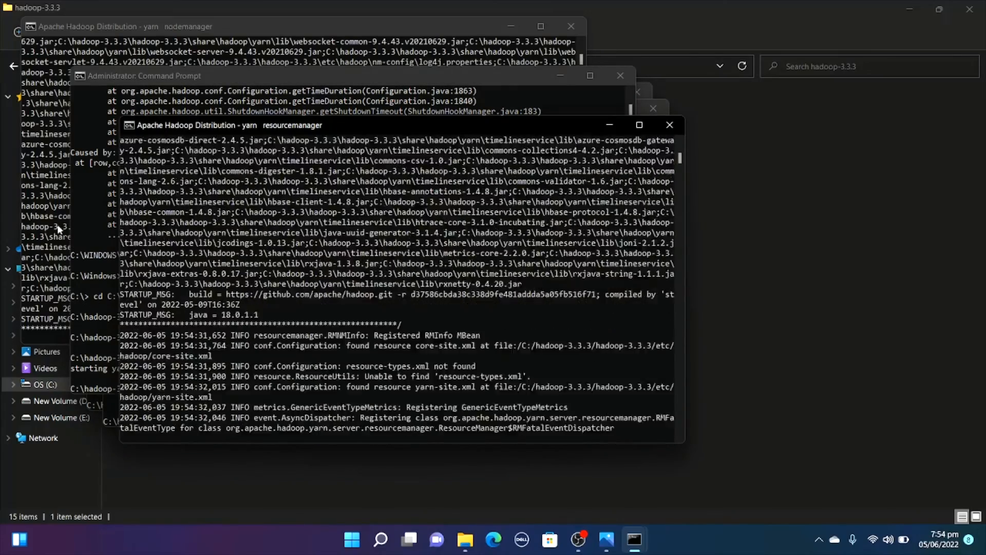
left_click(102, 332)
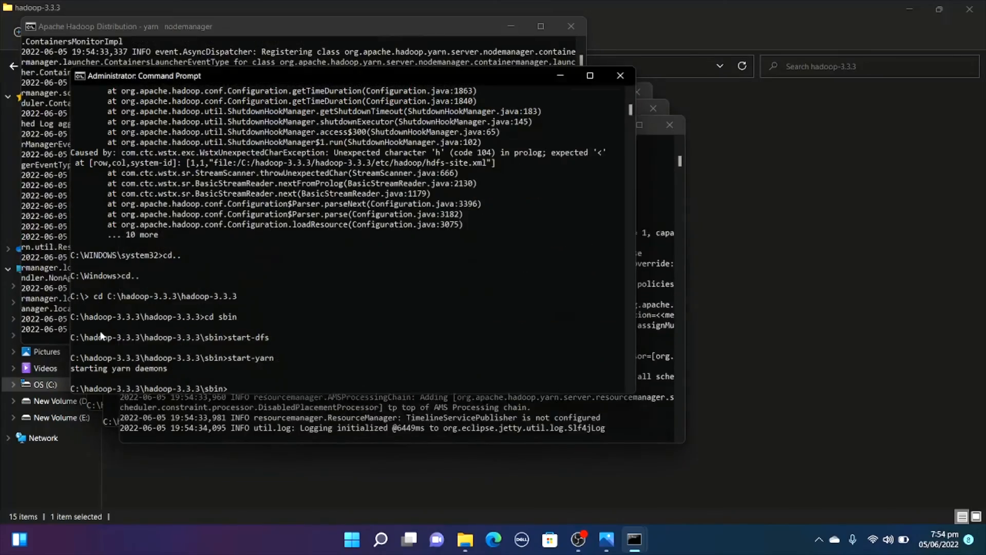